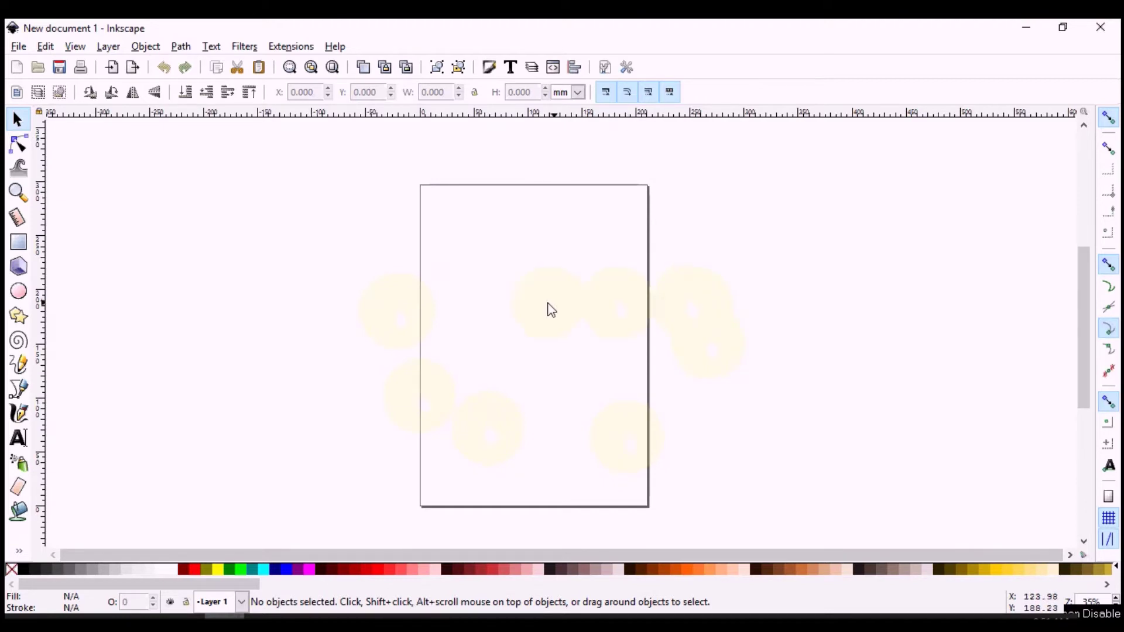
Choose the Bezier pen tool and turn snapping off.
click(19, 389)
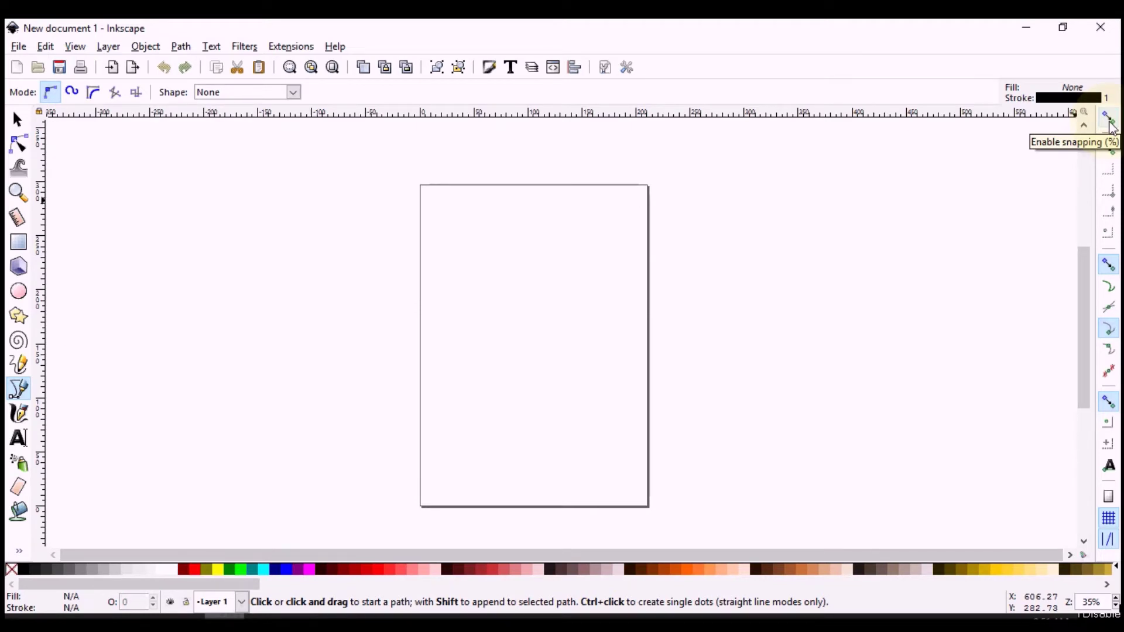
click(1108, 119)
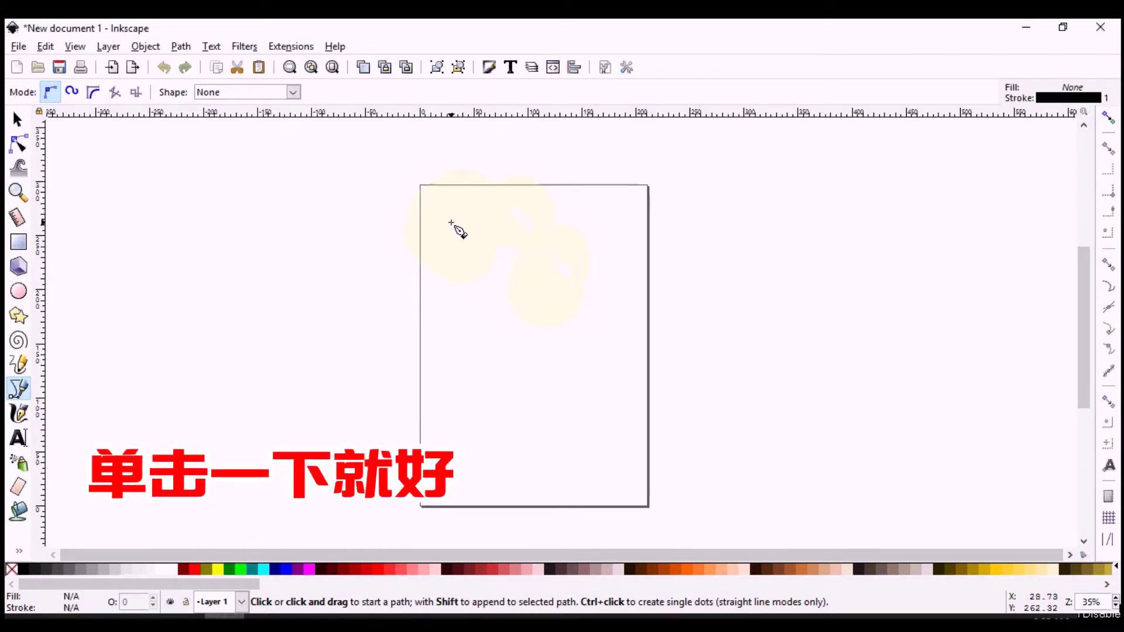
Draw a straight horizontal line near the top of the page with the pen.
click(451, 222)
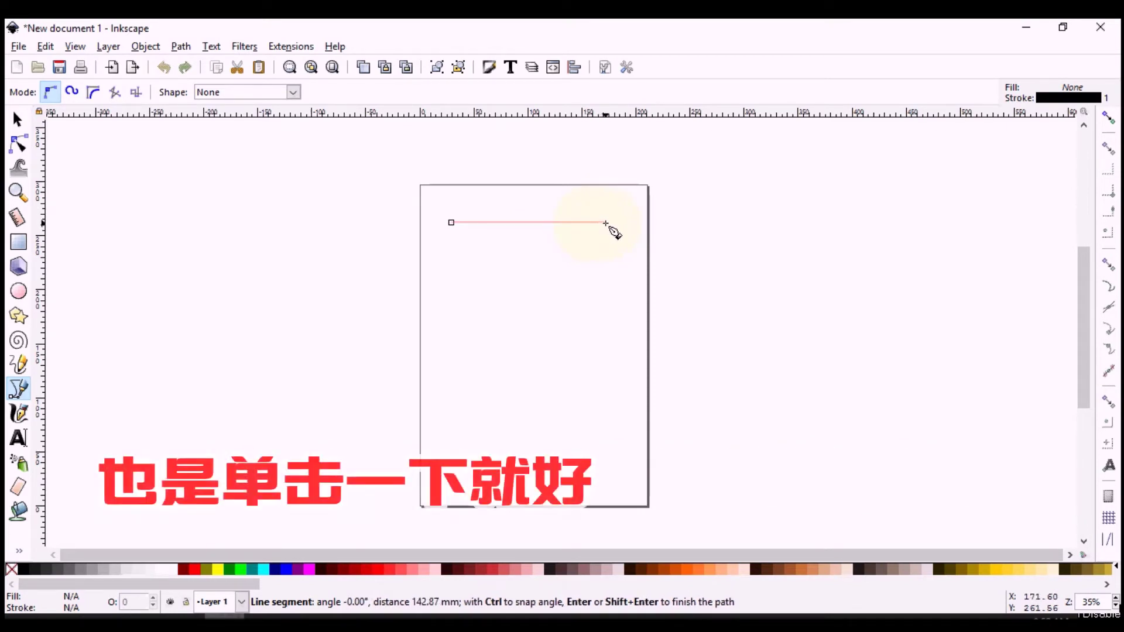
ctrl+click(605, 222)
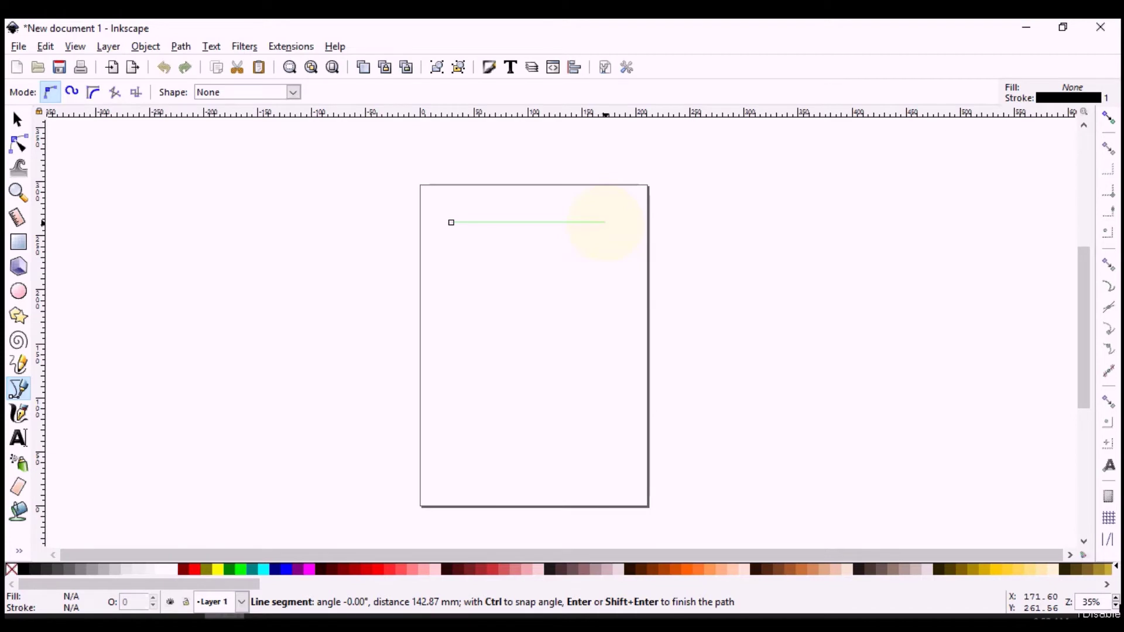
key(Return)
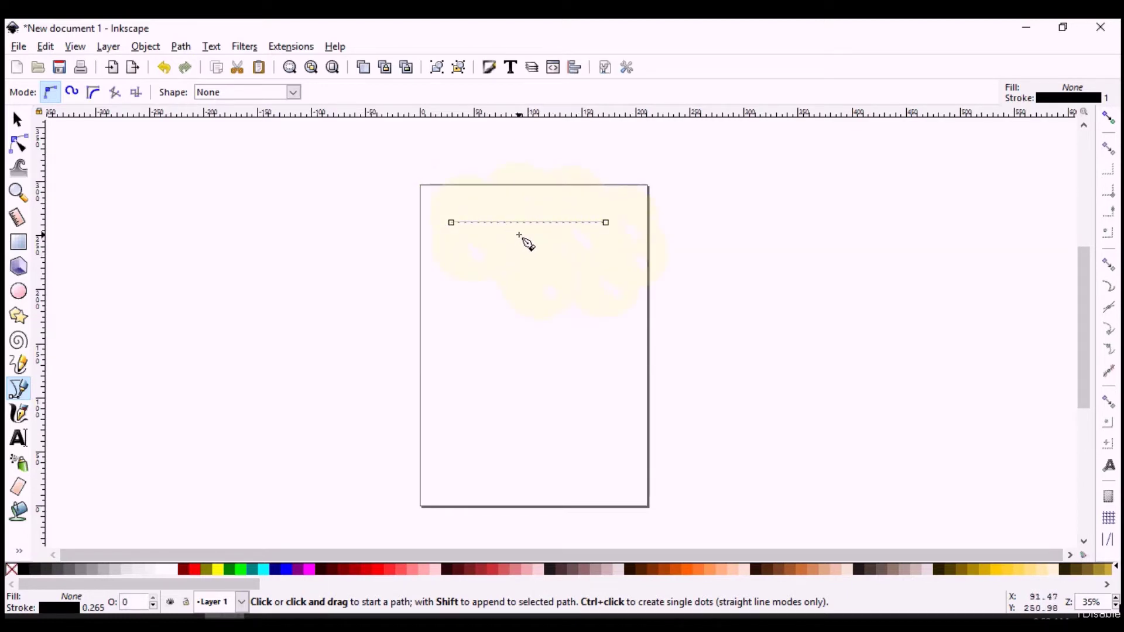
ctrl+scroll(518, 234, up, 1)
ctrl+scroll(519, 235, up, 1)
ctrl+scroll(519, 235, down, 1)
ctrl+scroll(518, 235, down, 1)
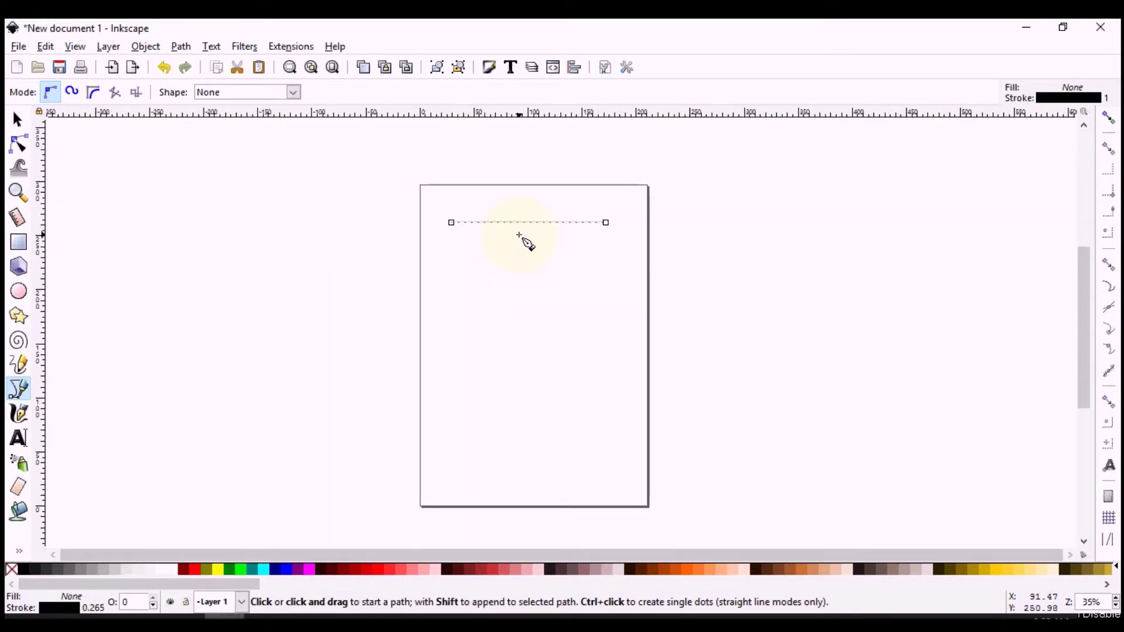
Set the horizontal line's stroke width to 3 mm in Fill and Stroke.
click(147, 47)
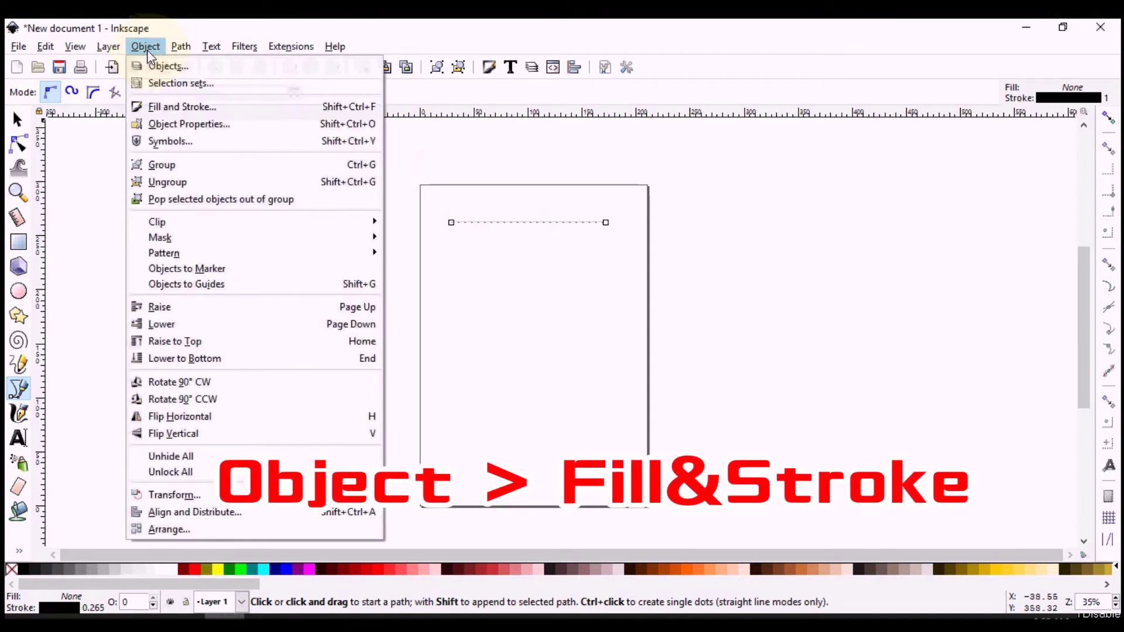
click(188, 108)
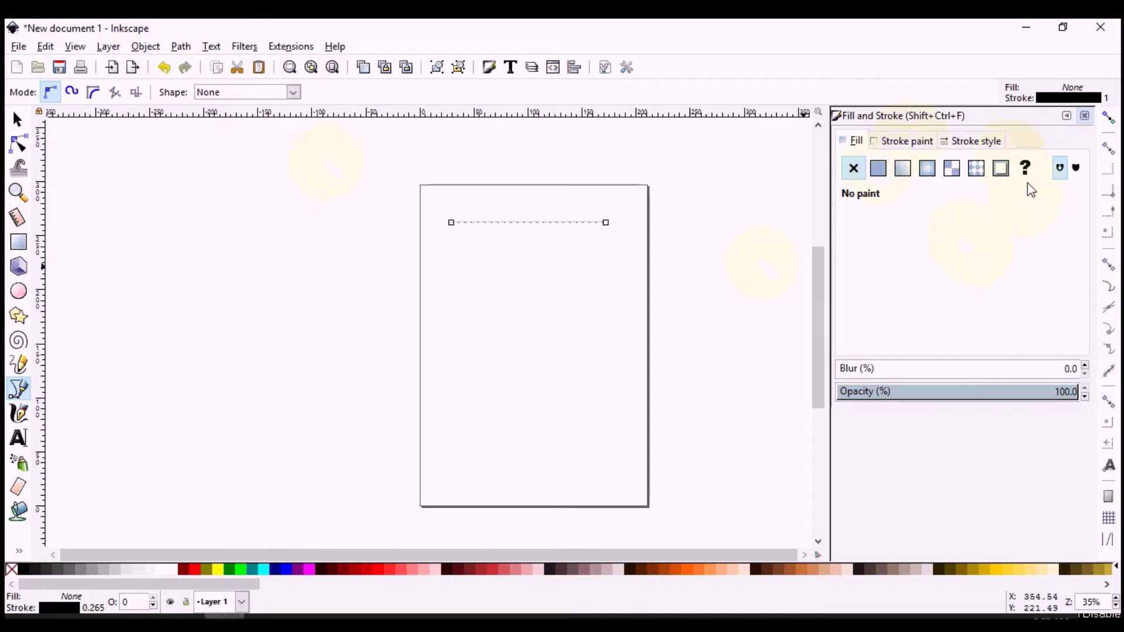
click(974, 142)
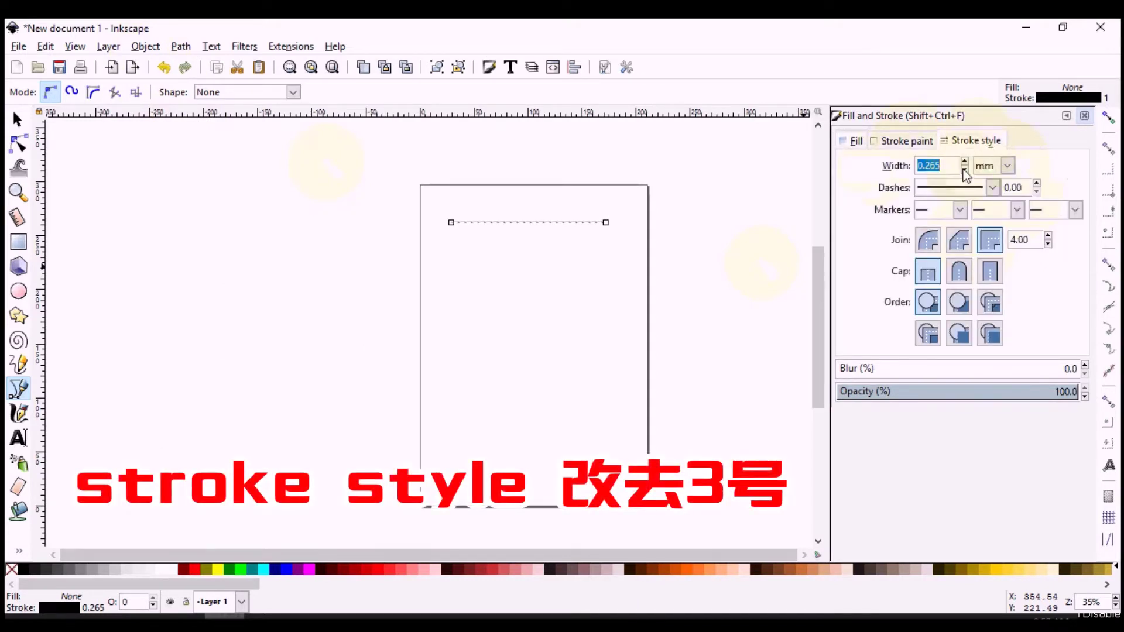
click(948, 165)
drag(960, 166, 910, 170)
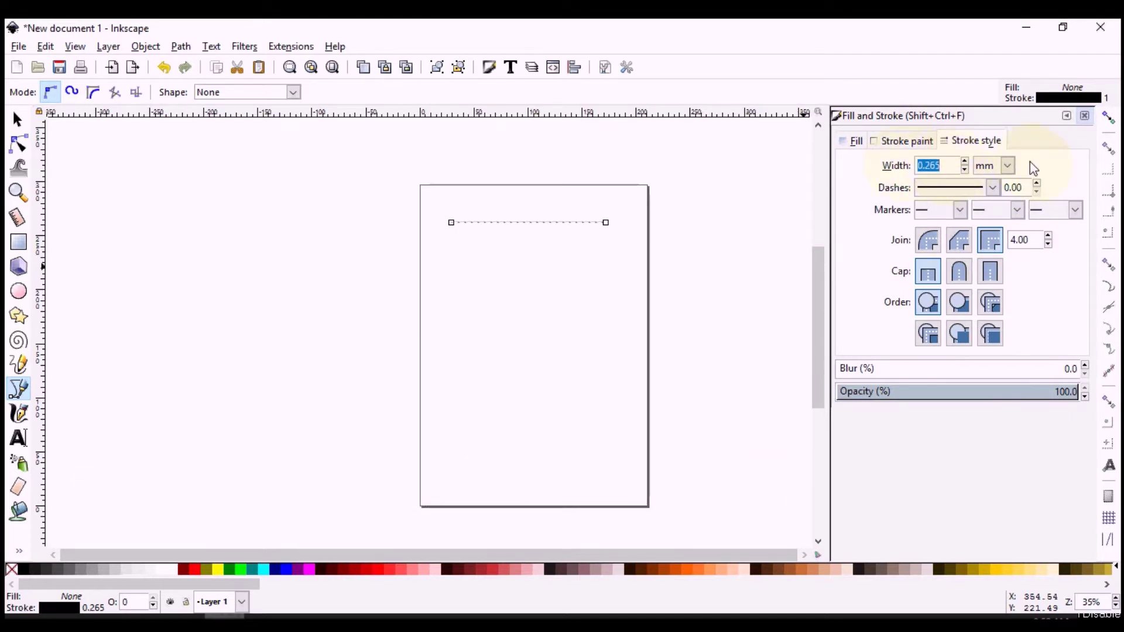
text(3)
key(Return)
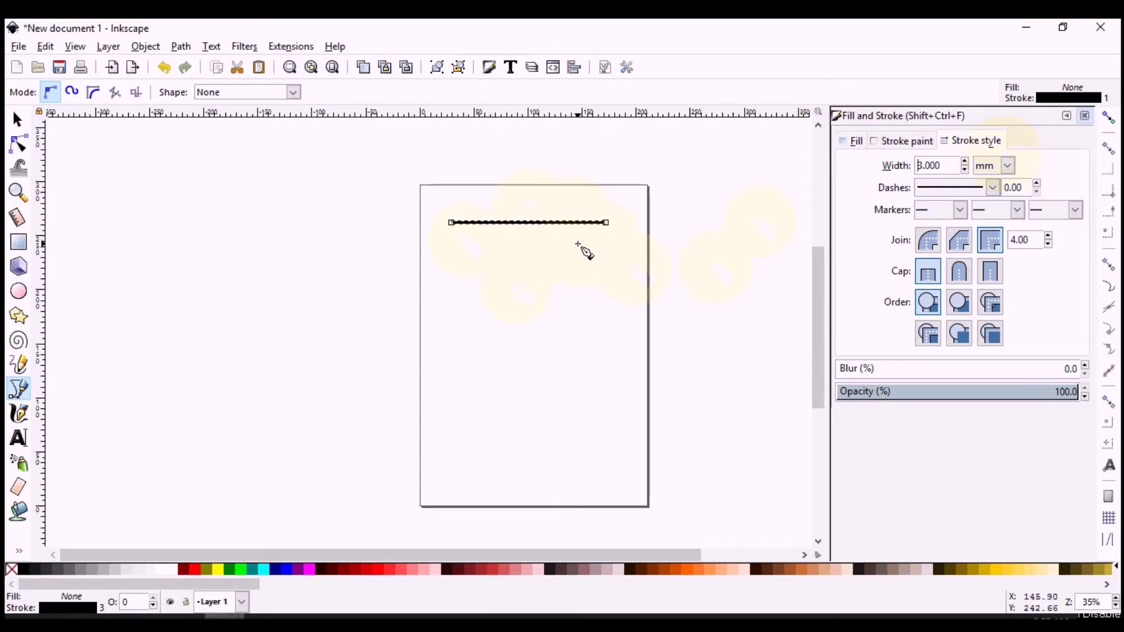
scroll(579, 251, up, 1)
scroll(579, 252, up, 1)
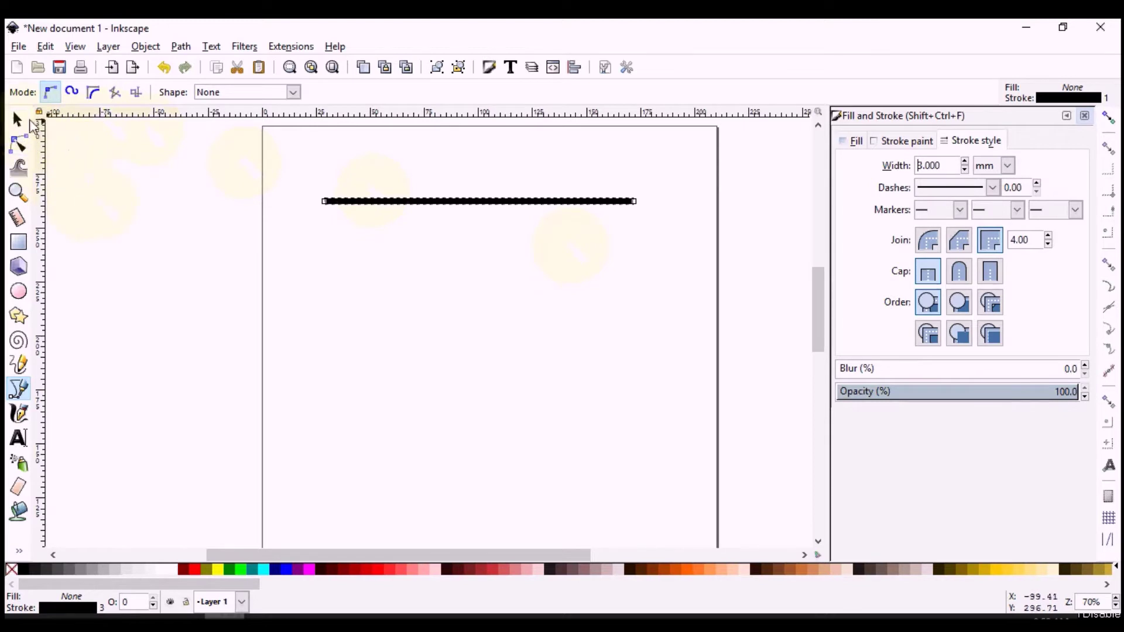
Duplicate the thick line, move the copy straight down below the original, and deselect.
click(17, 120)
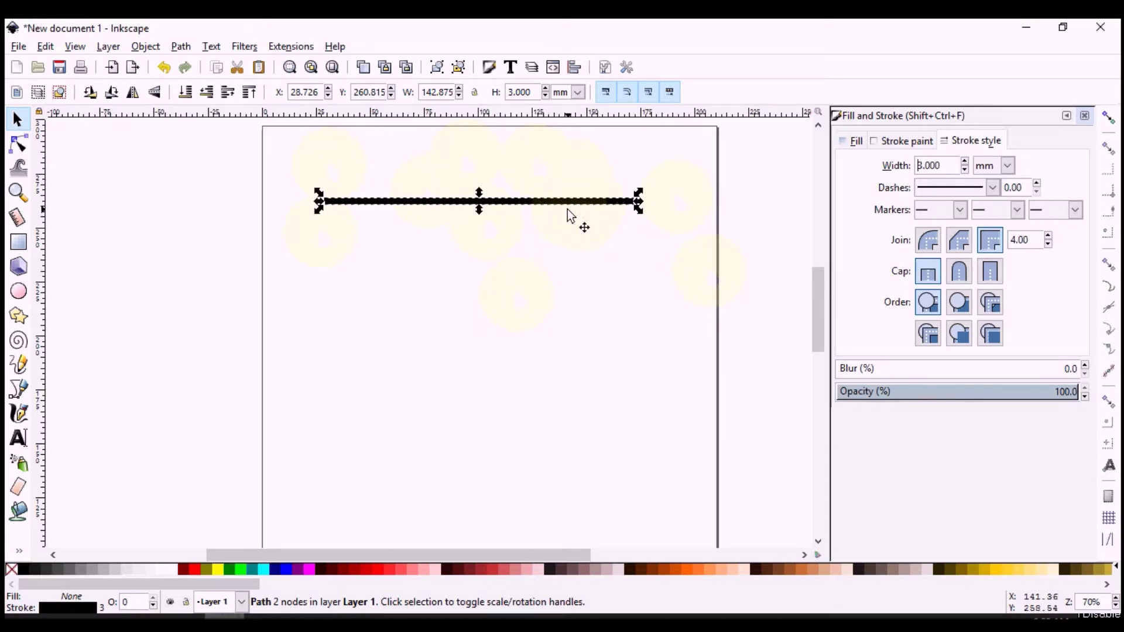
key(ctrl+d)
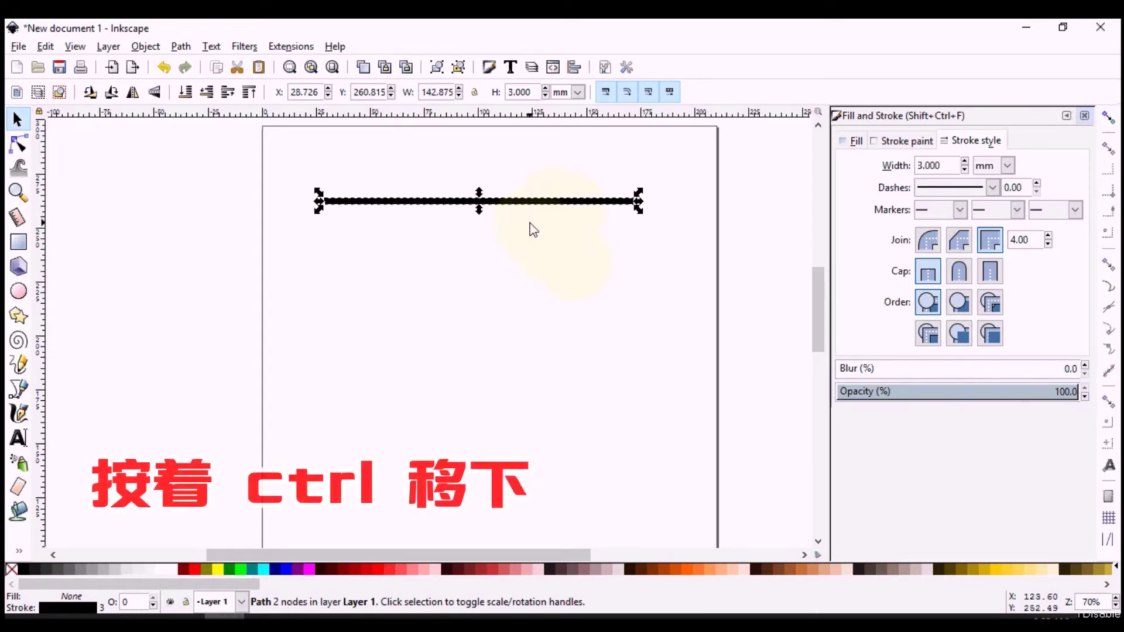
drag(529, 208, 527, 280)
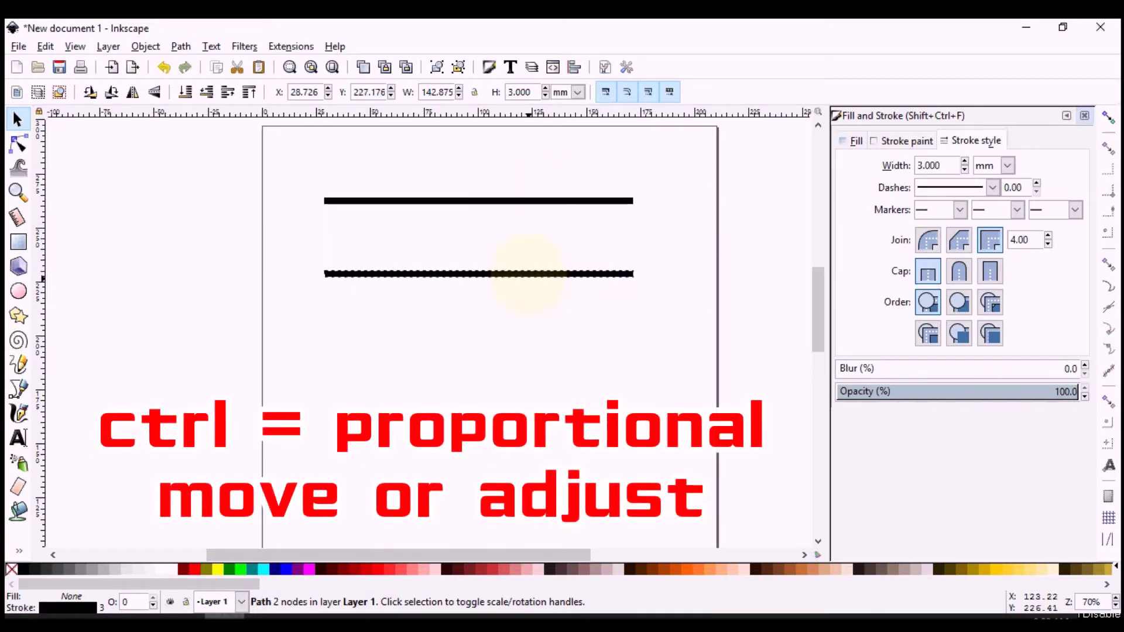
drag(527, 274, 527, 286)
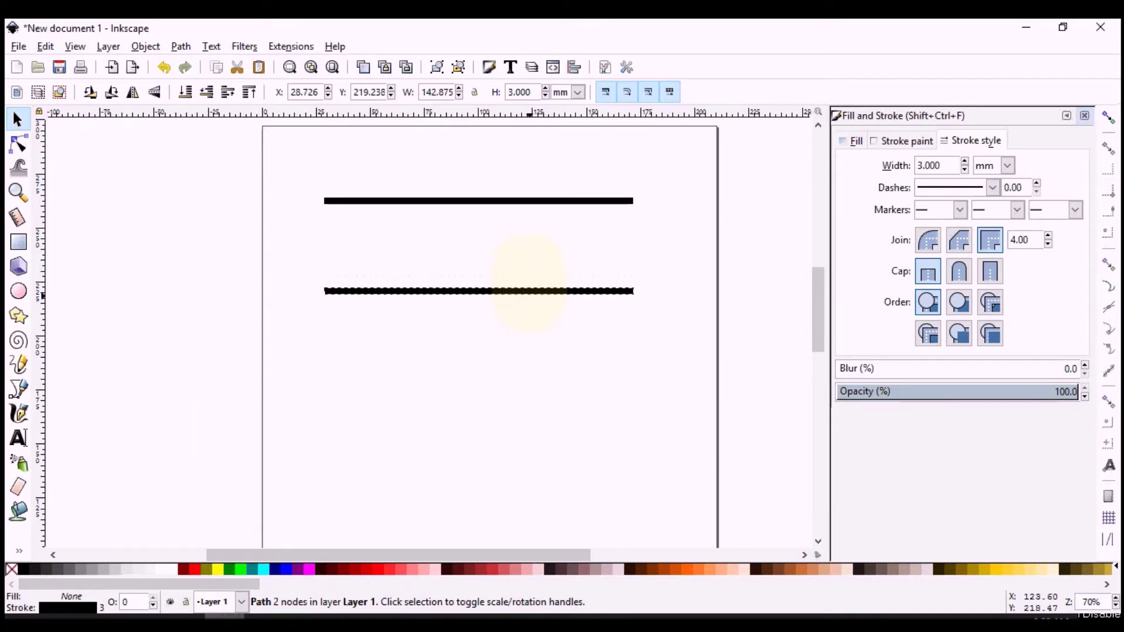
drag(528, 283, 528, 283)
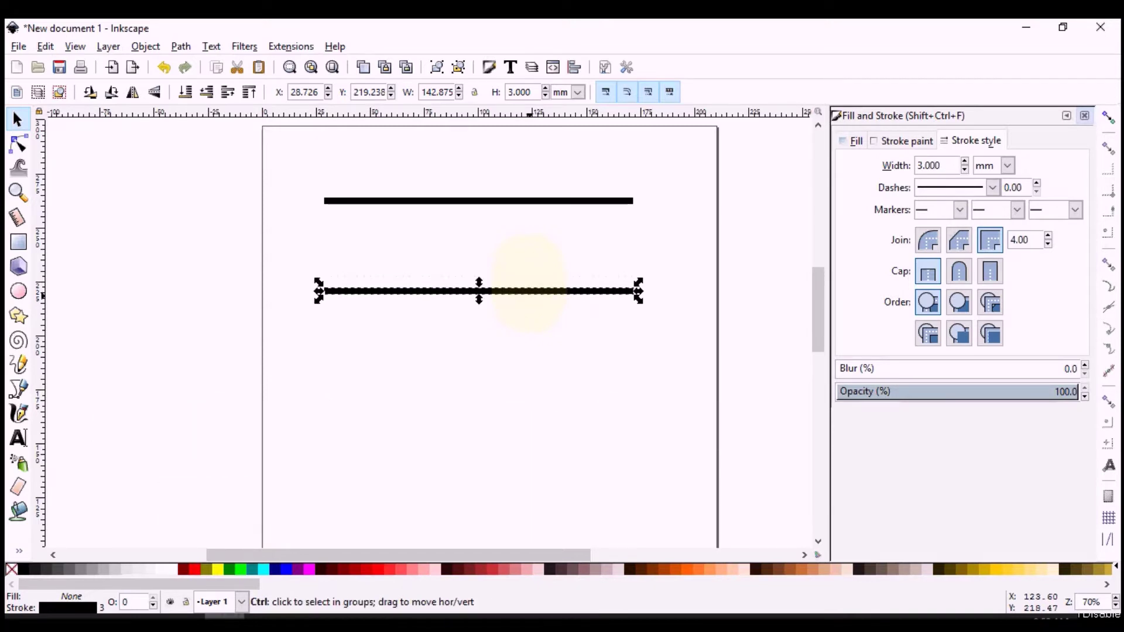
click(595, 243)
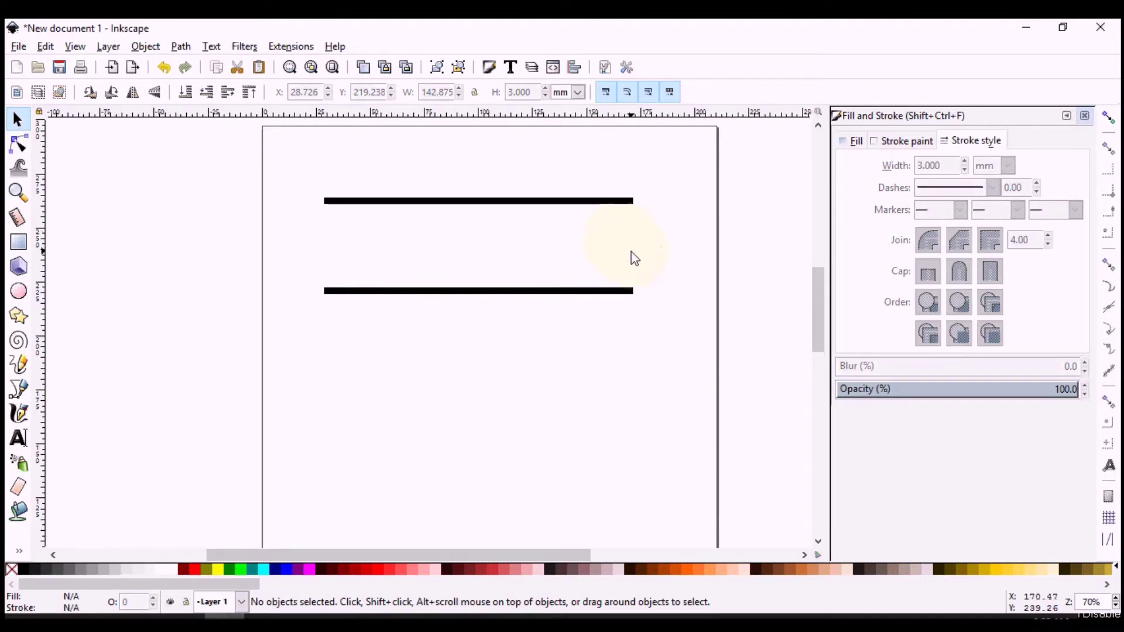
click(627, 290)
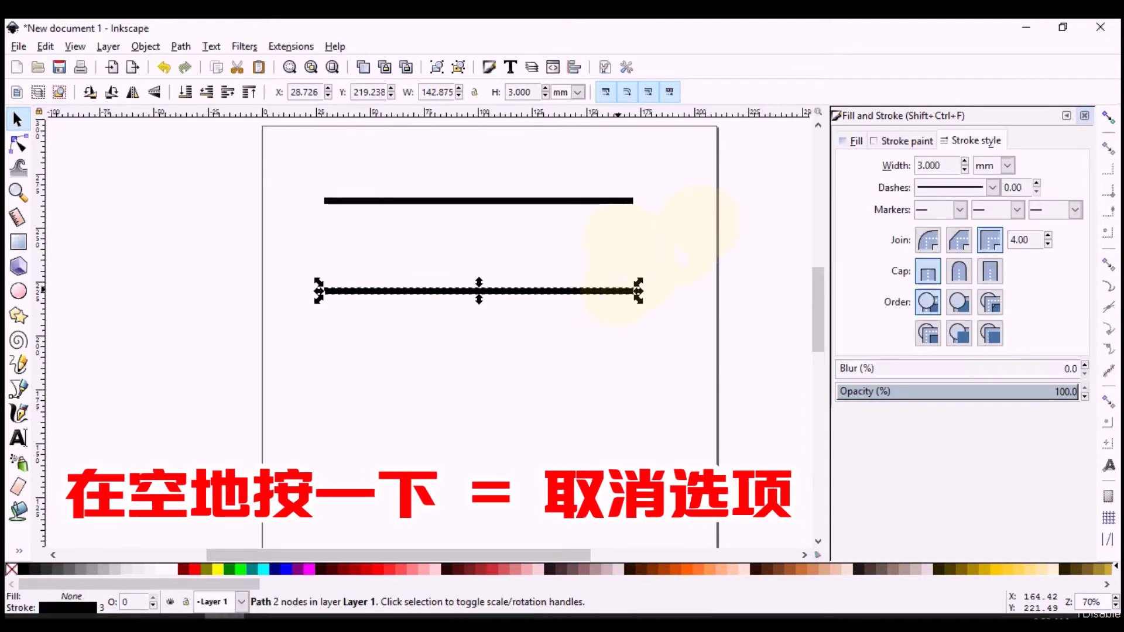
click(688, 257)
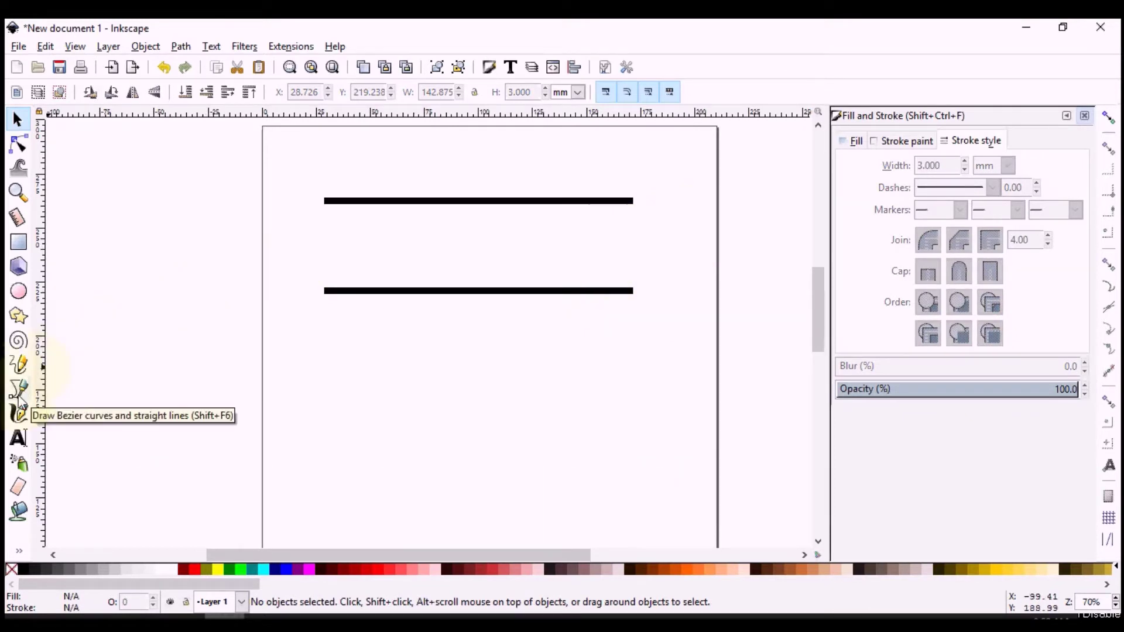
Start a pen path at the top line's left end, angled down to the lower line.
click(19, 390)
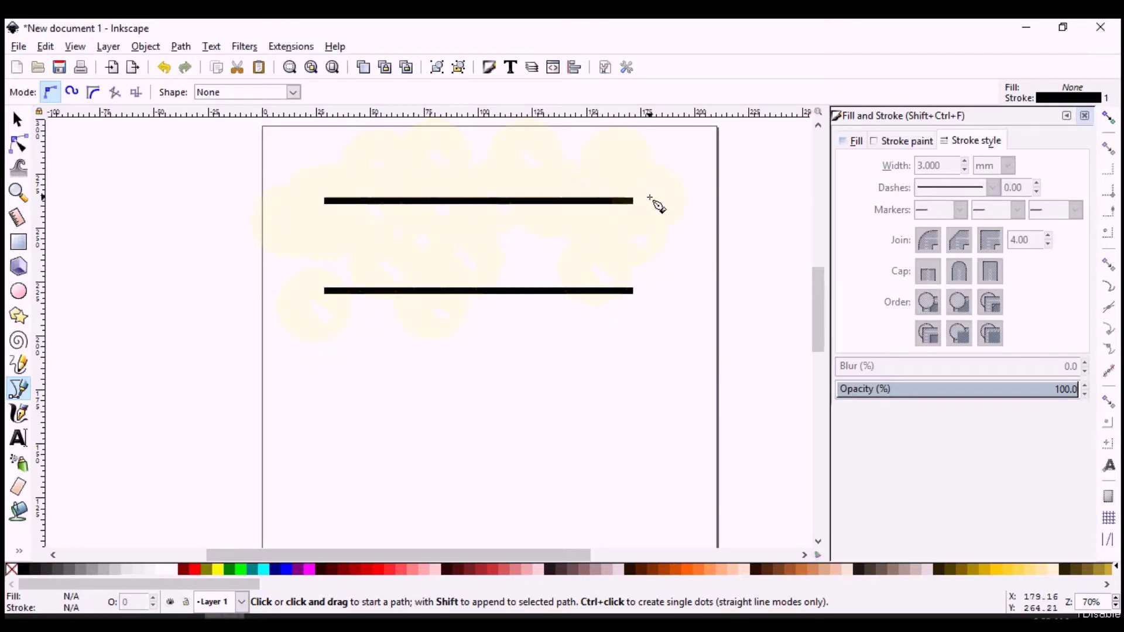
click(327, 201)
click(328, 201)
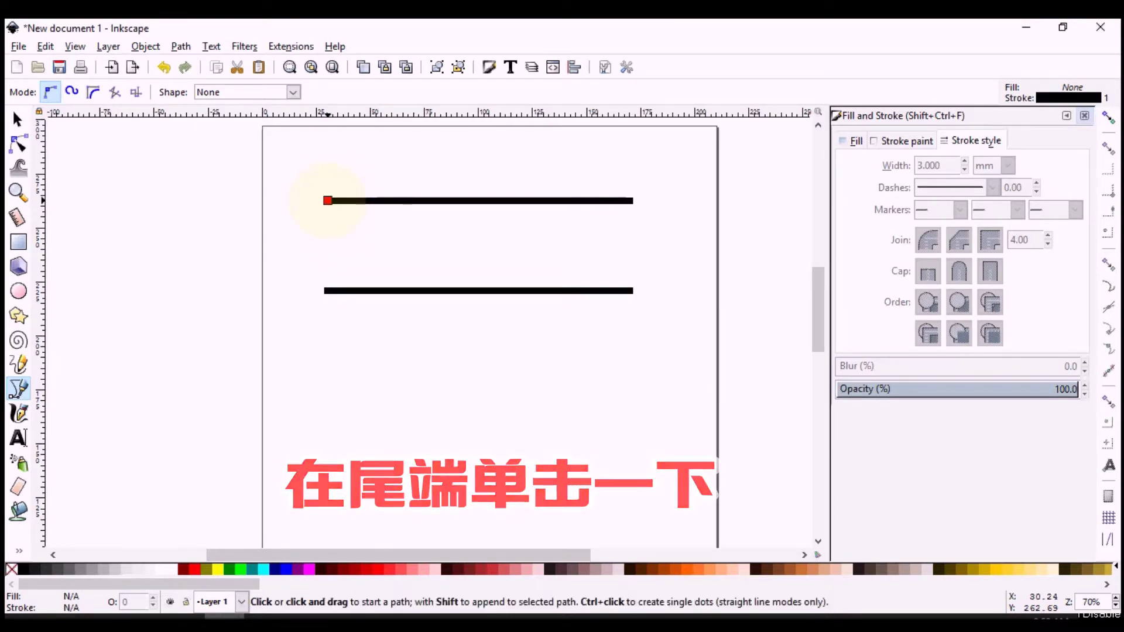
click(327, 201)
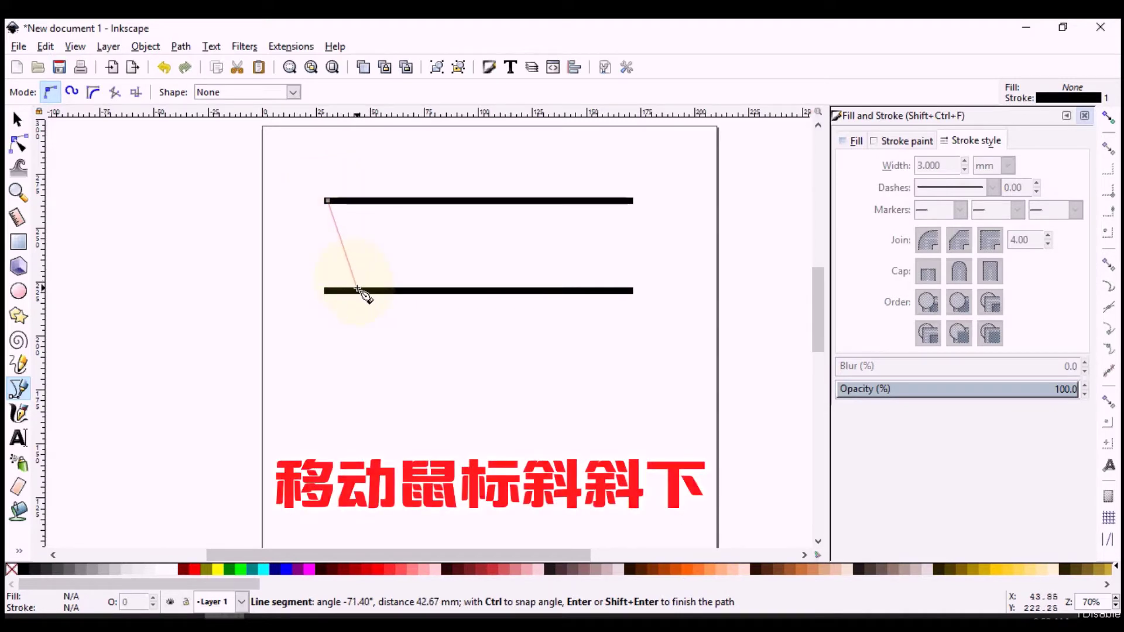
key(ctrl)
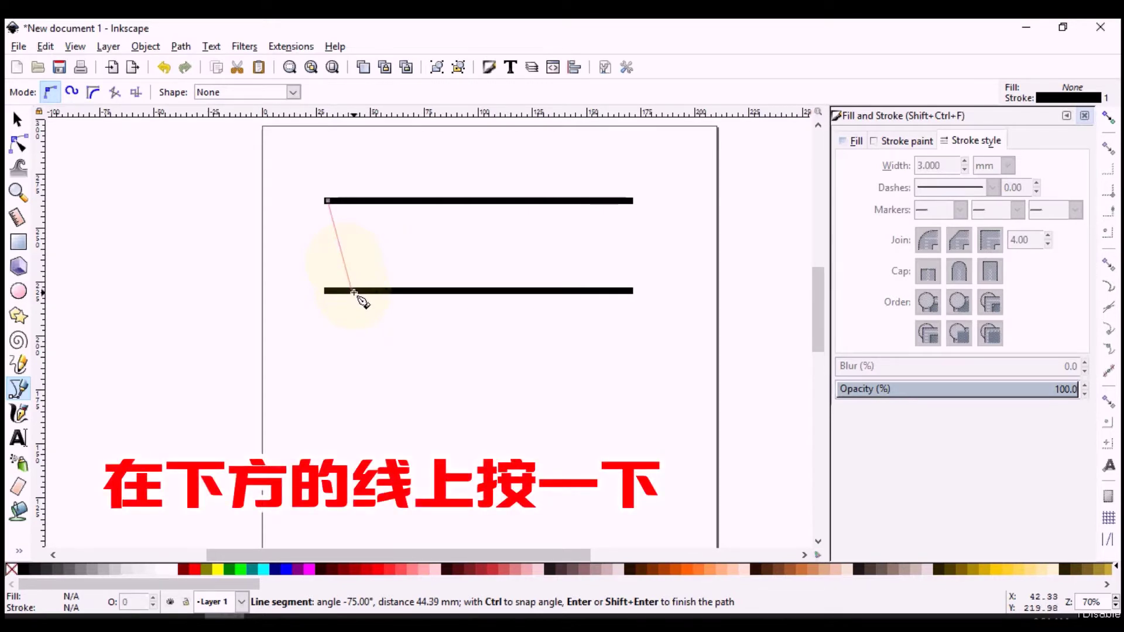
click(353, 292)
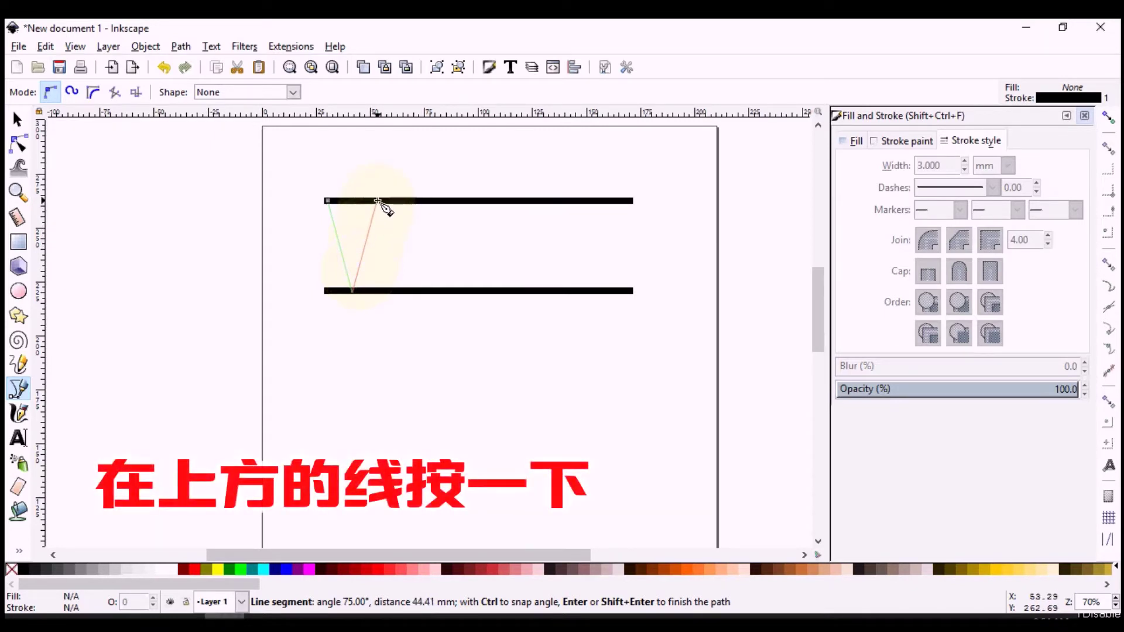
Add zigzag points alternating between the top and bottom bars, leaving the path open.
click(377, 200)
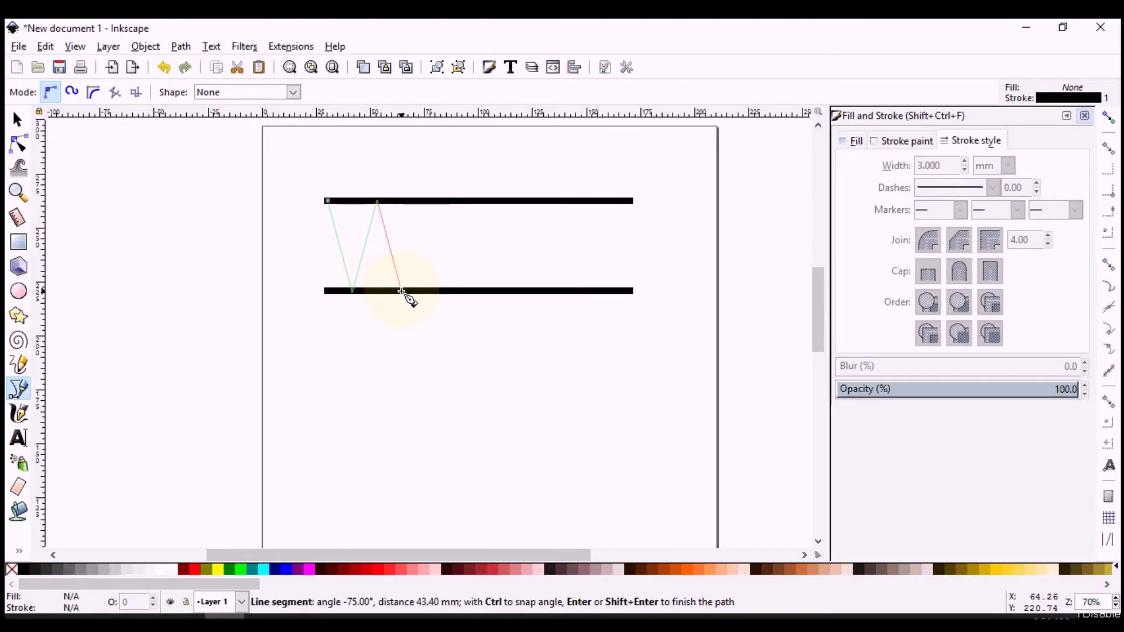
click(425, 201)
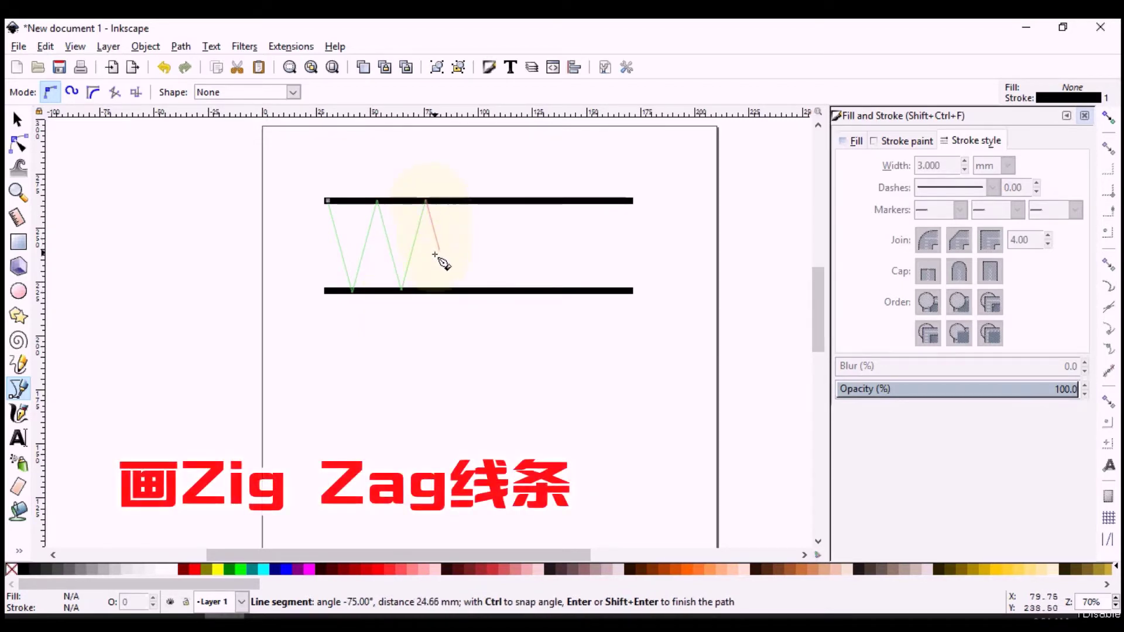
click(450, 291)
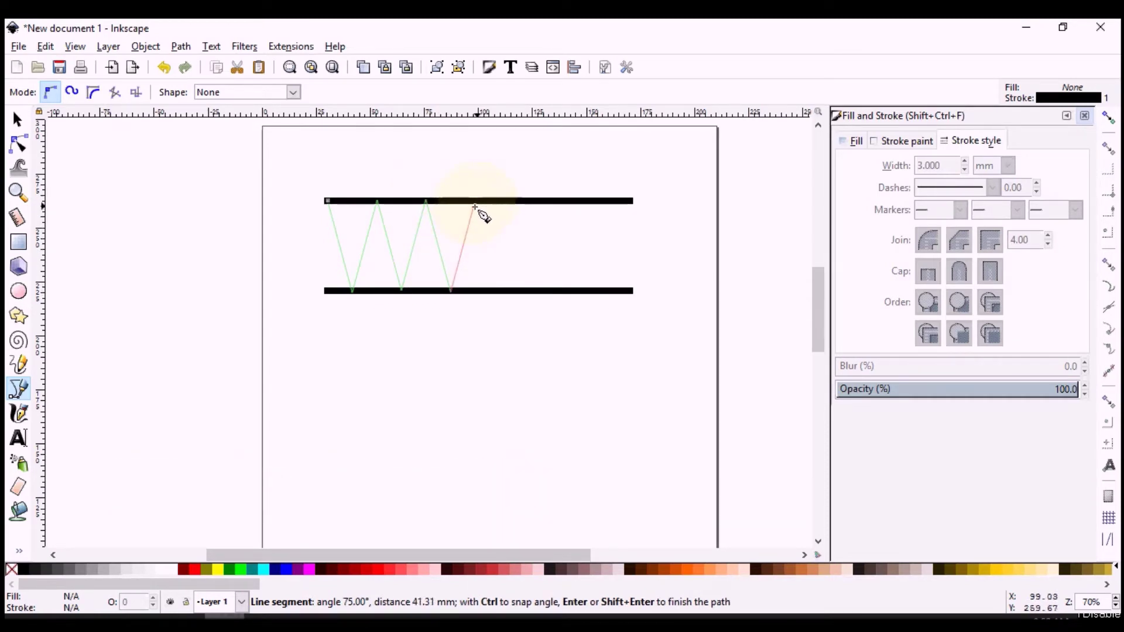
click(469, 227)
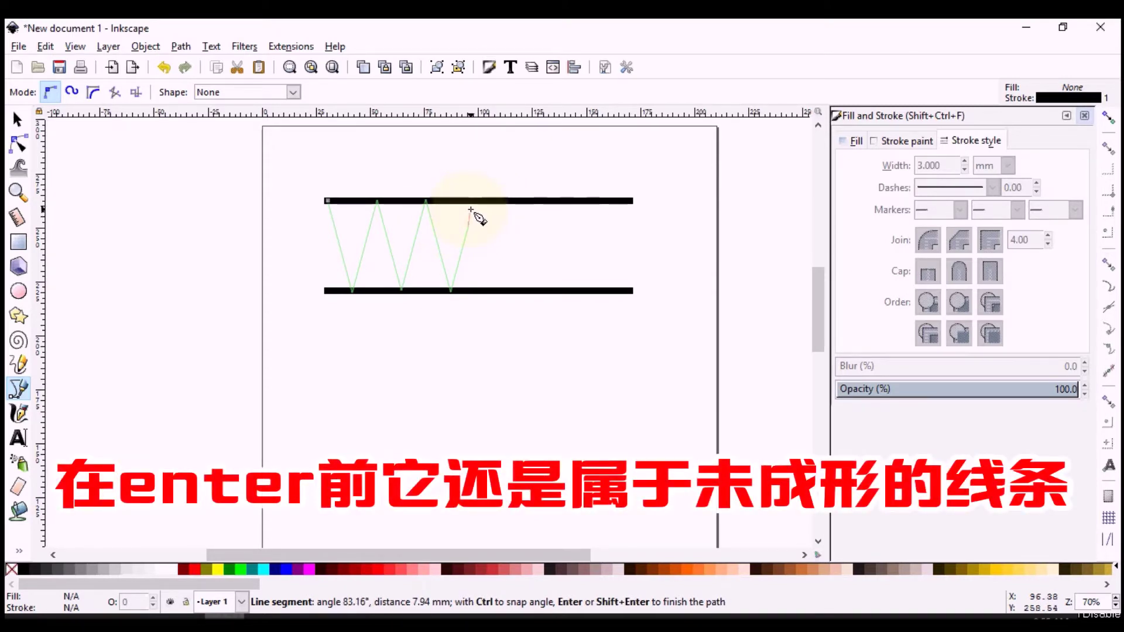
click(468, 226)
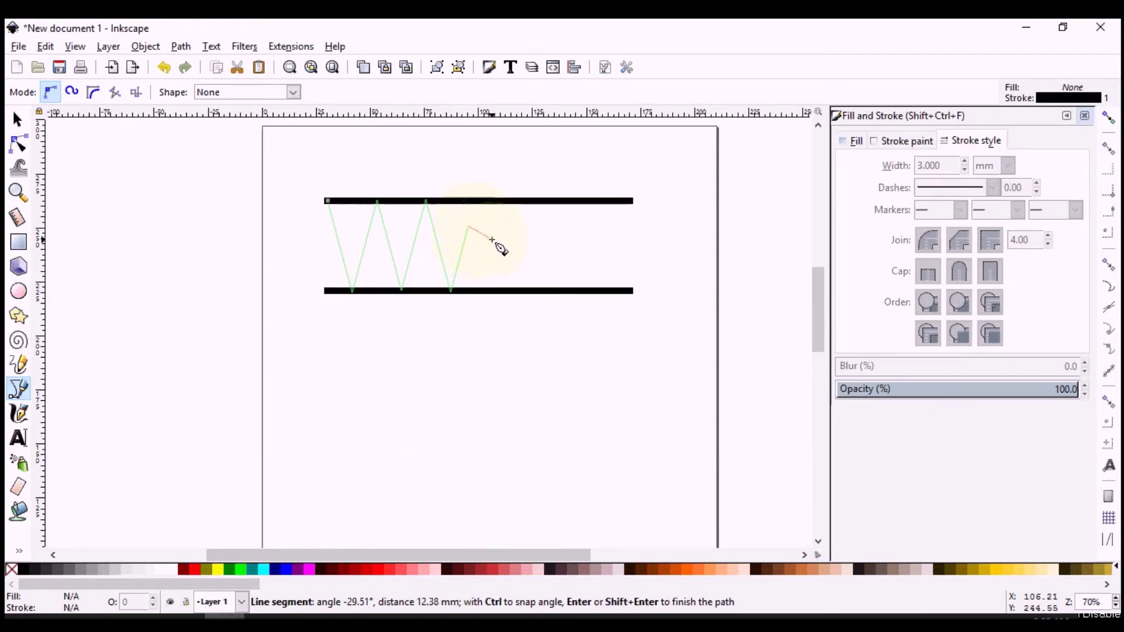
Delete two misplaced nodes, add angle-snapped points on the top and bottom bars, and finish.
click(519, 271)
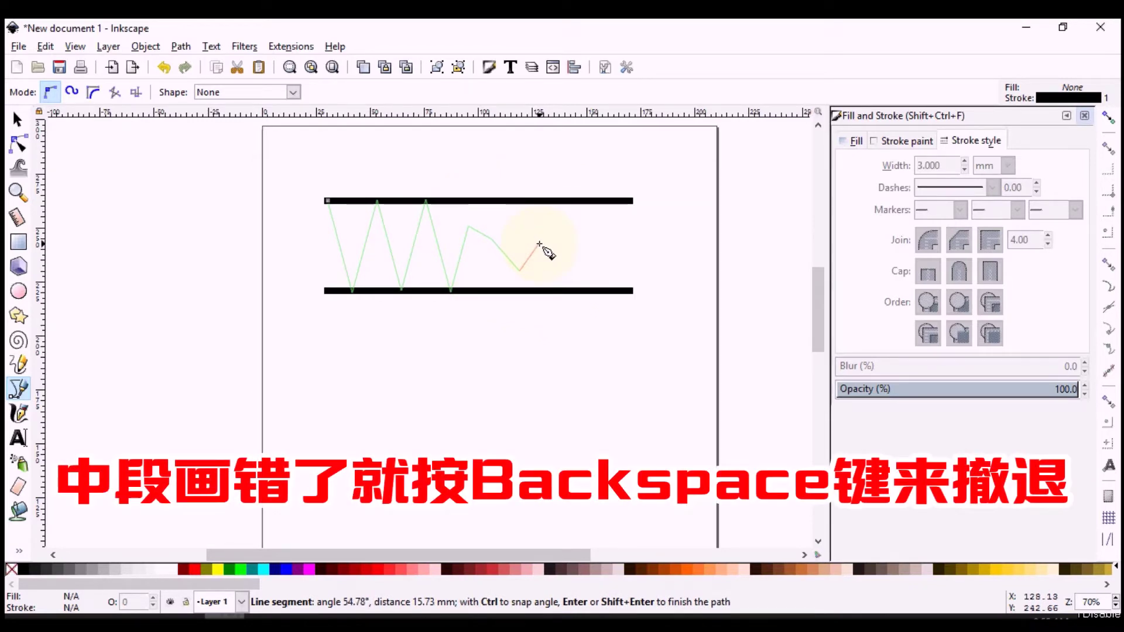
key(BackSpace)
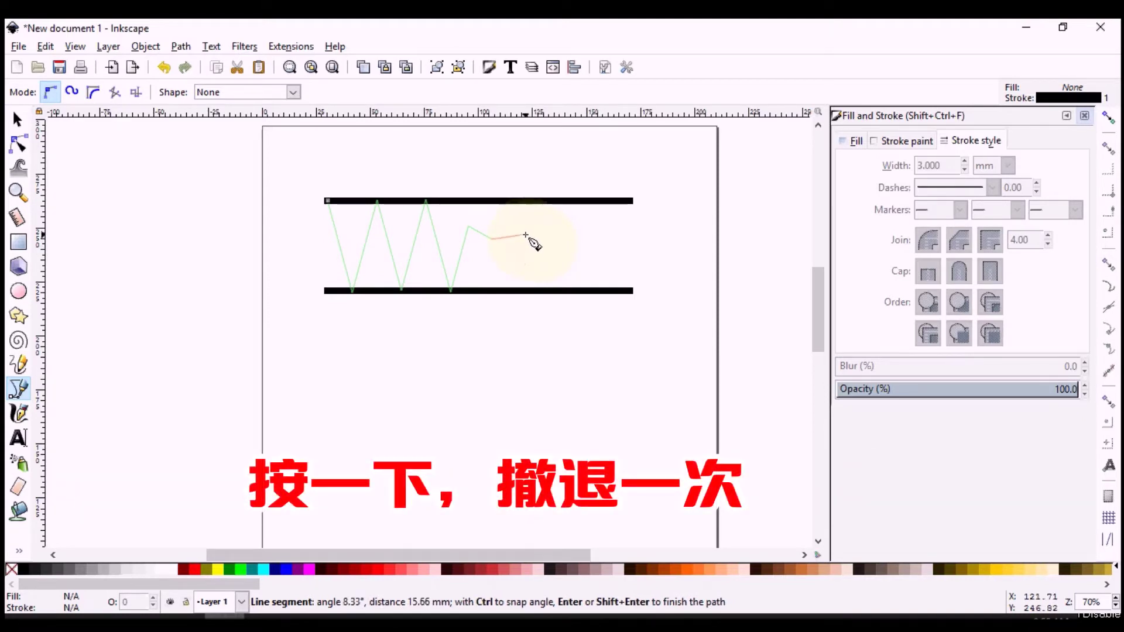
key(BackSpace)
key(BackSpace)
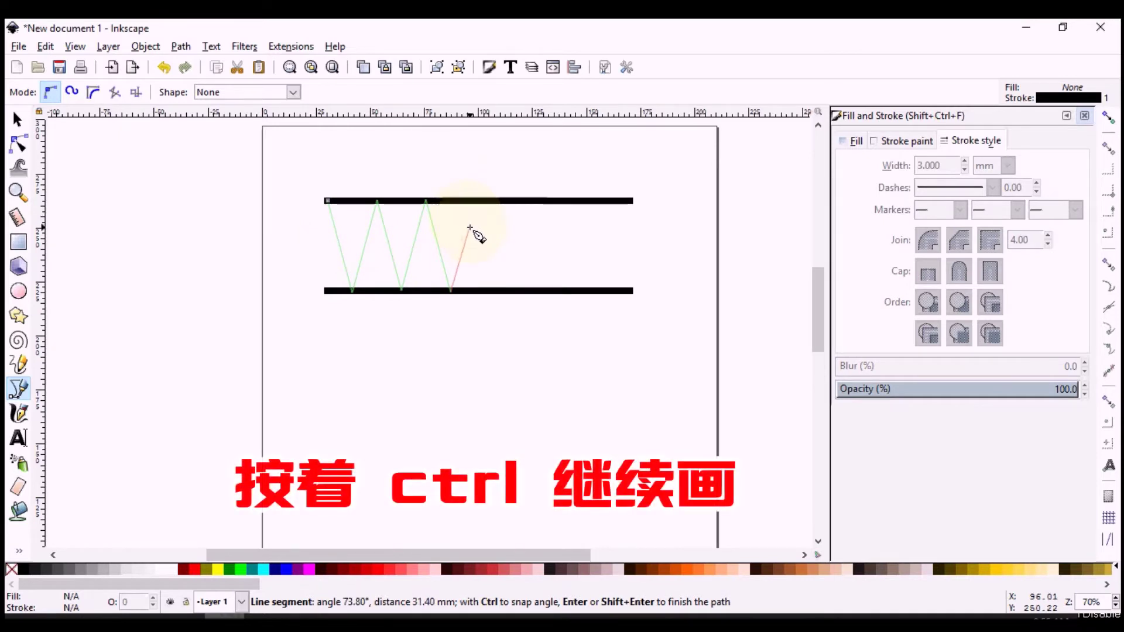
key(ctrl)
click(475, 201)
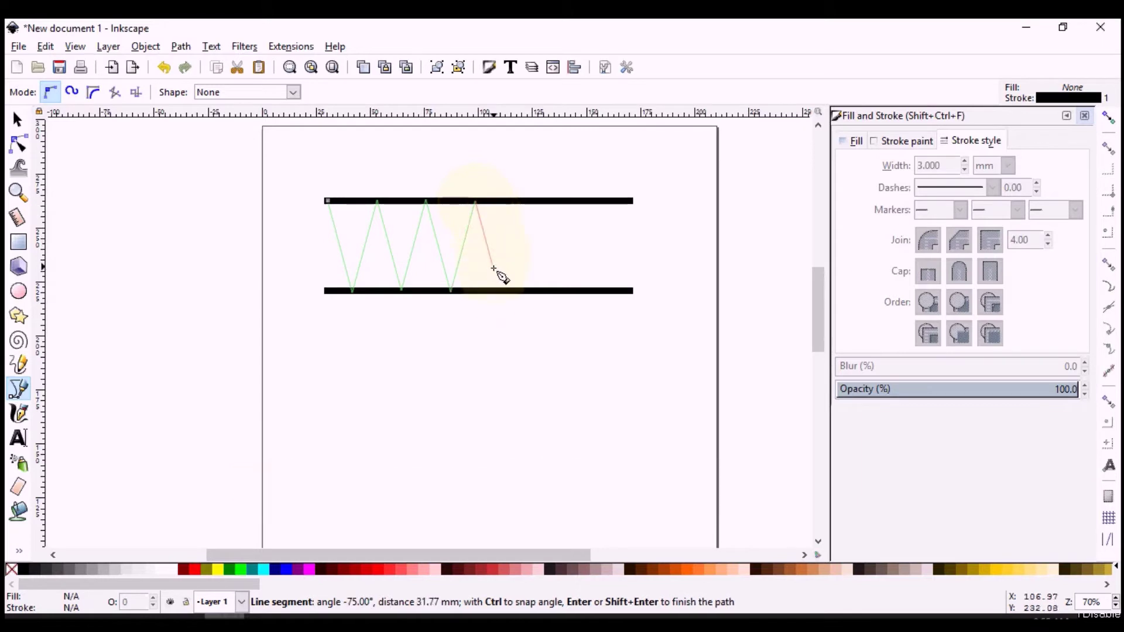
click(499, 291)
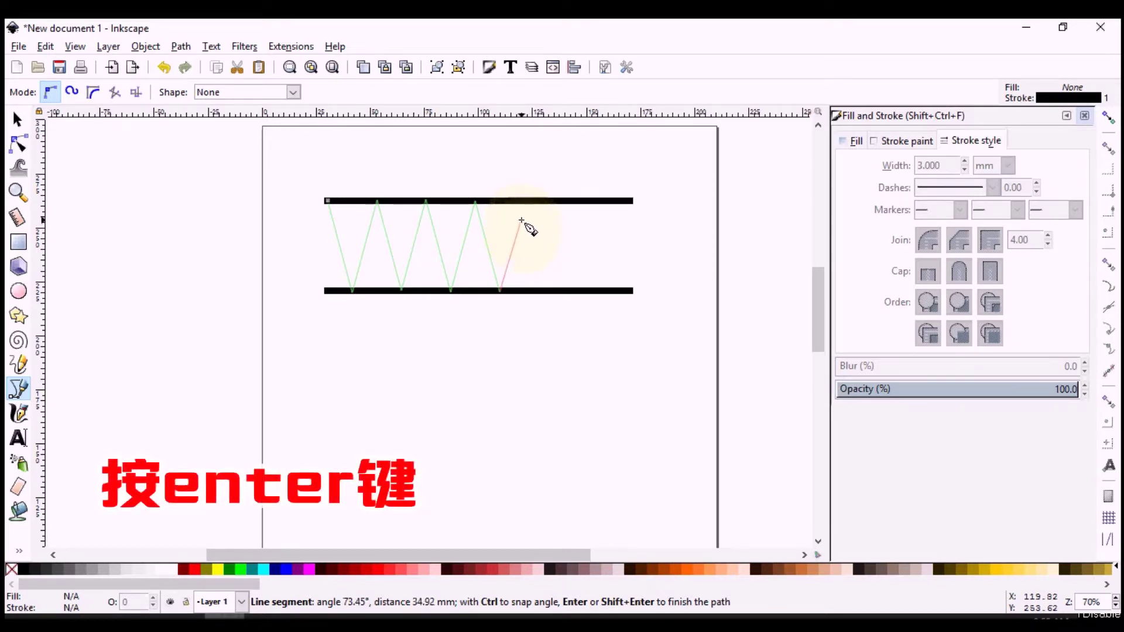
key(Return)
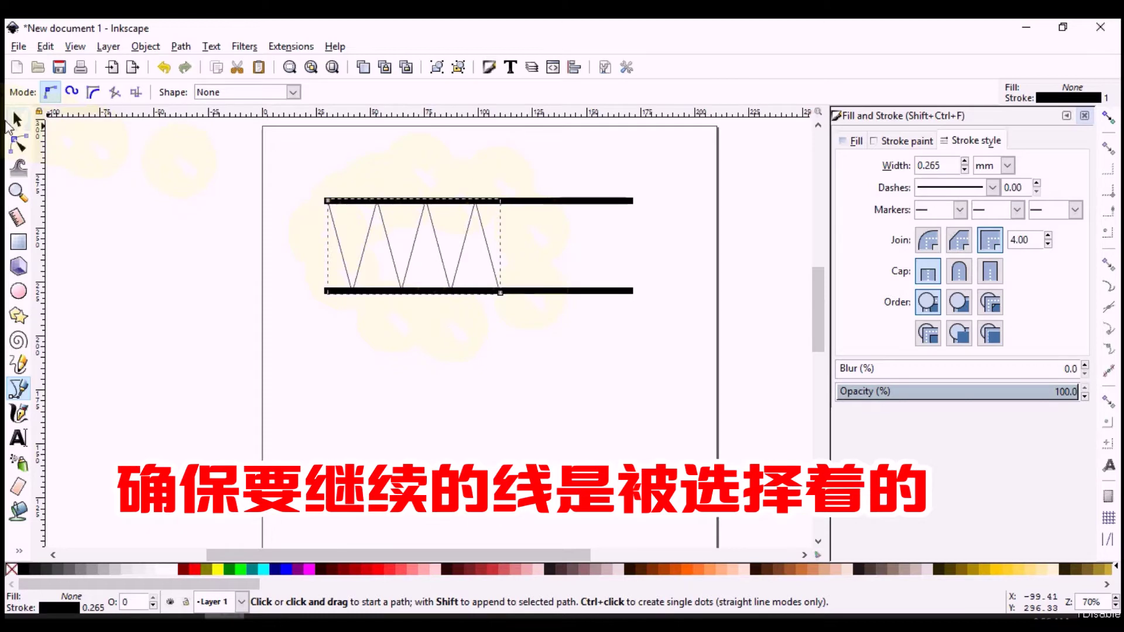
Return to the Selector tool and reselect the zigzag path.
click(17, 124)
click(177, 253)
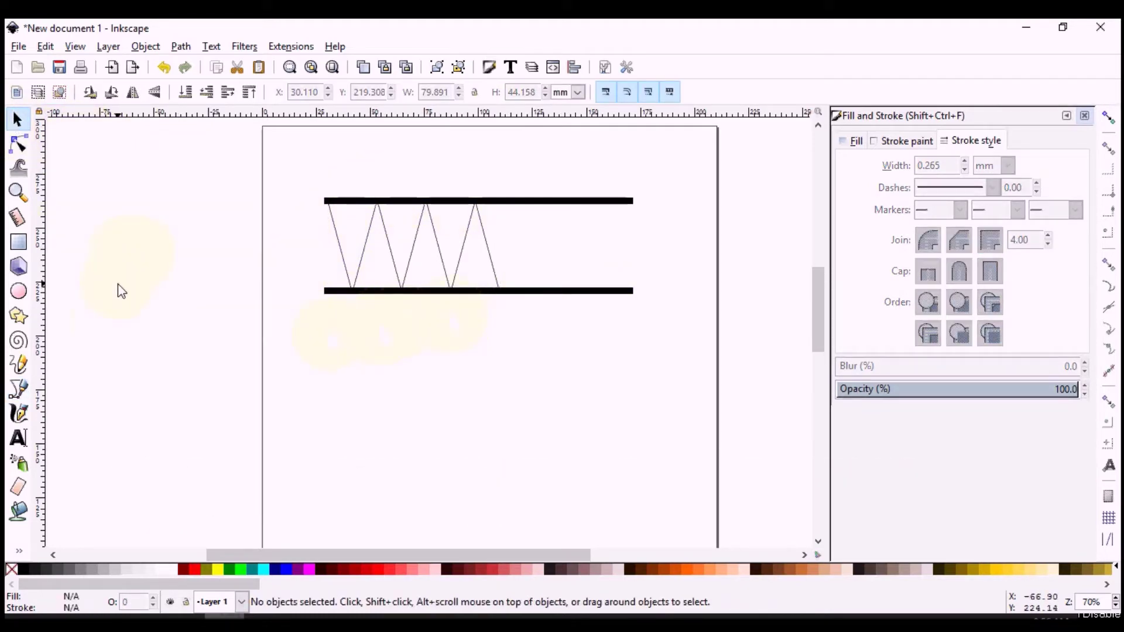
click(16, 120)
click(346, 261)
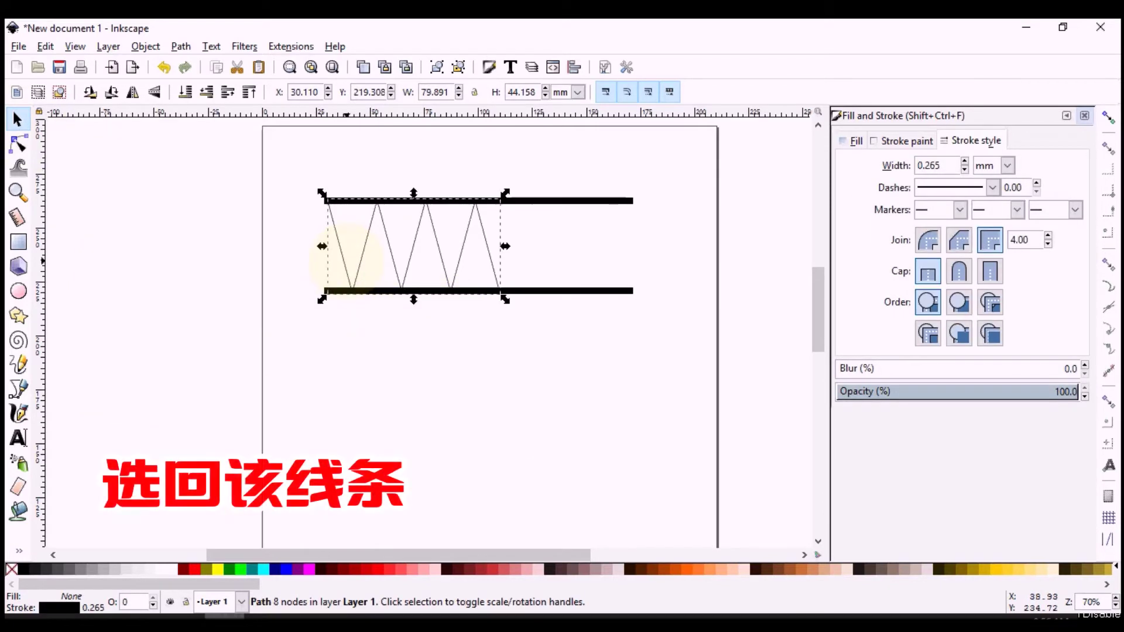
Extend the zigzag with alternating top and bottom points to the bars' right ends.
click(16, 390)
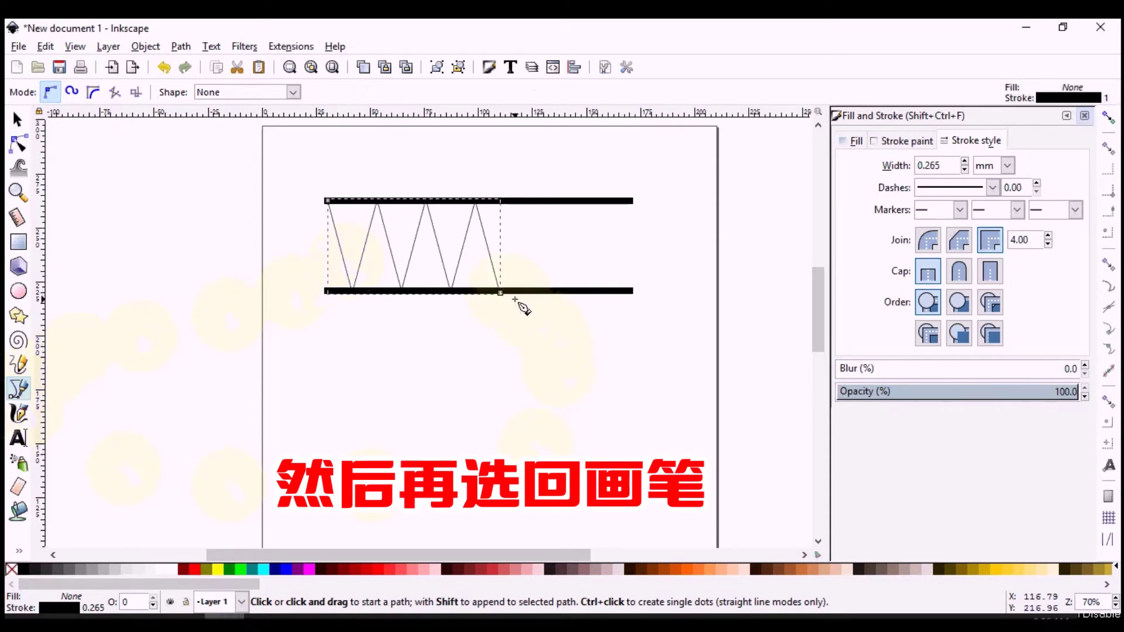
ctrl+scroll(515, 281, up, 1)
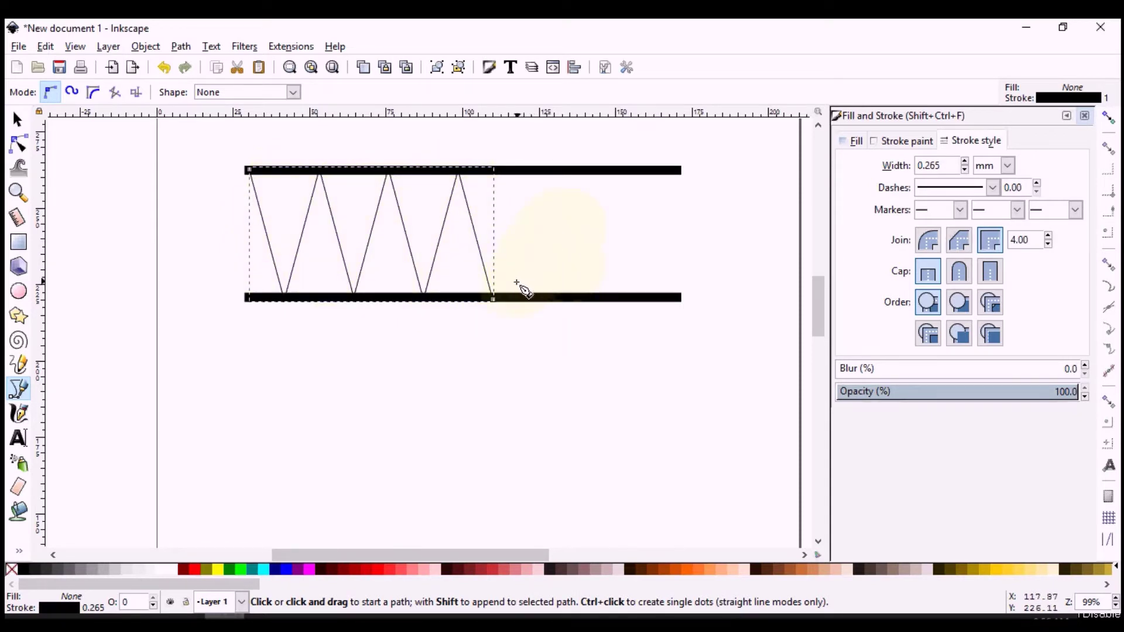
click(493, 300)
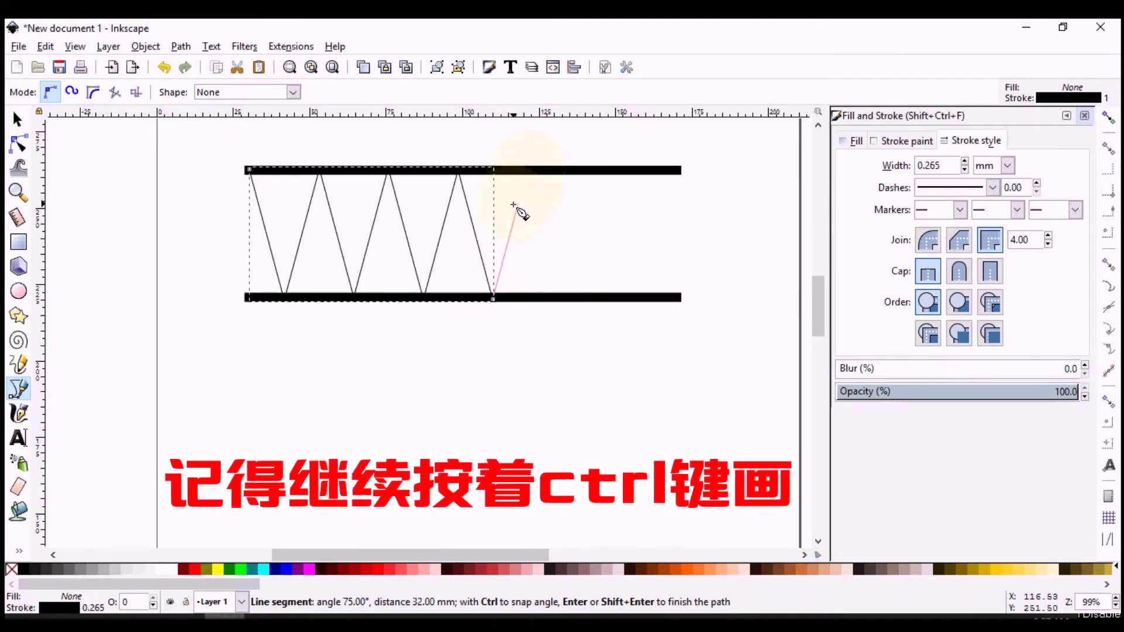
click(528, 171)
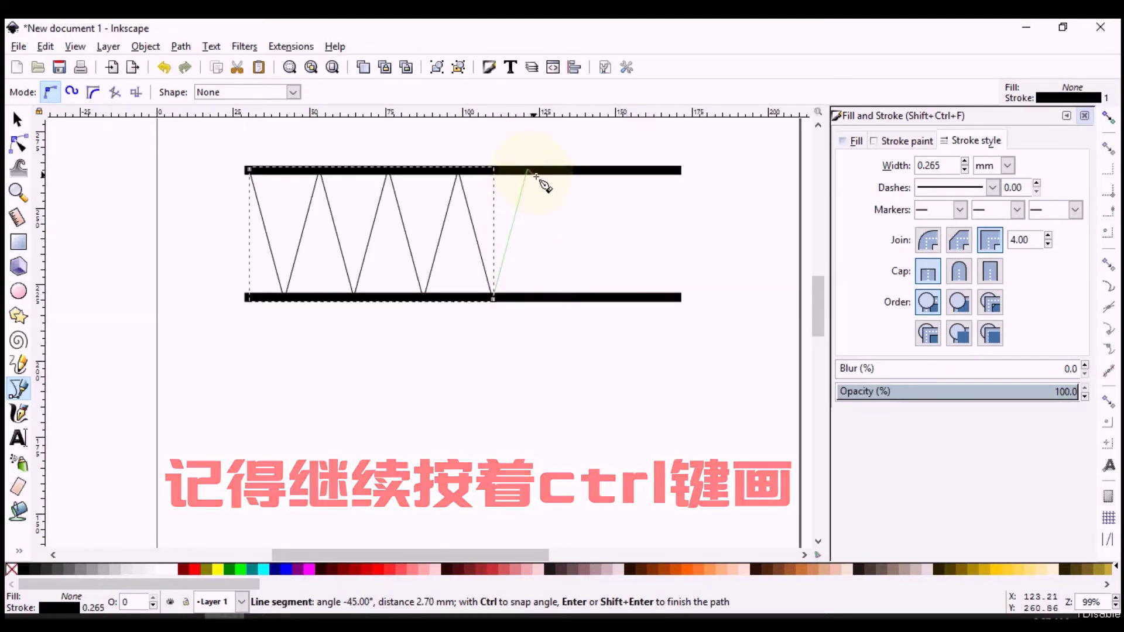
click(563, 297)
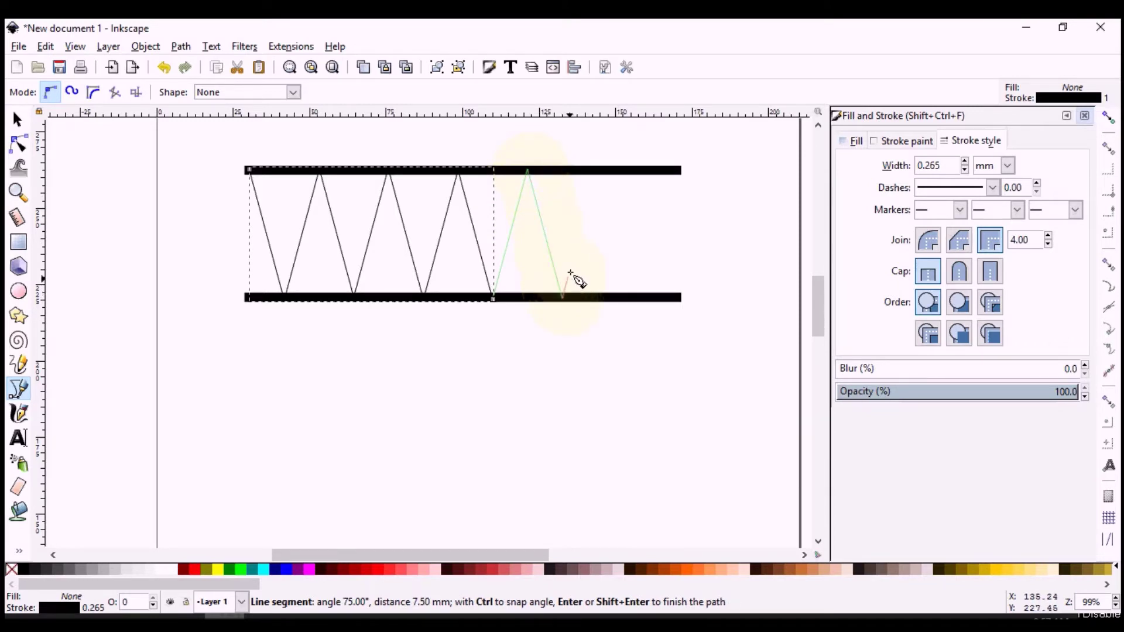
click(596, 171)
click(631, 298)
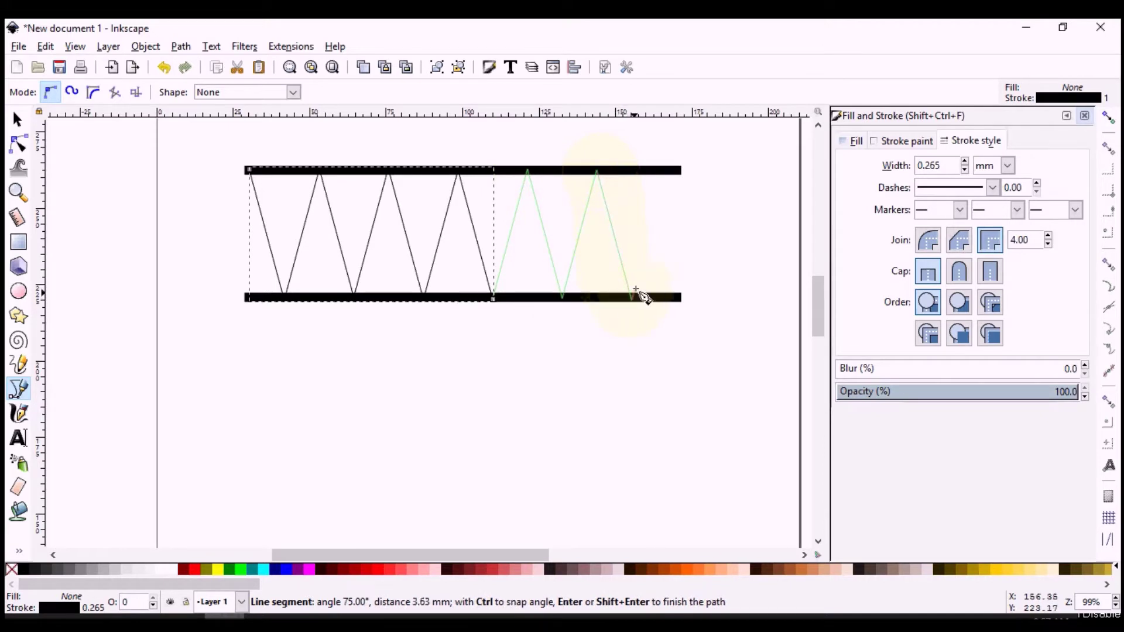
click(666, 172)
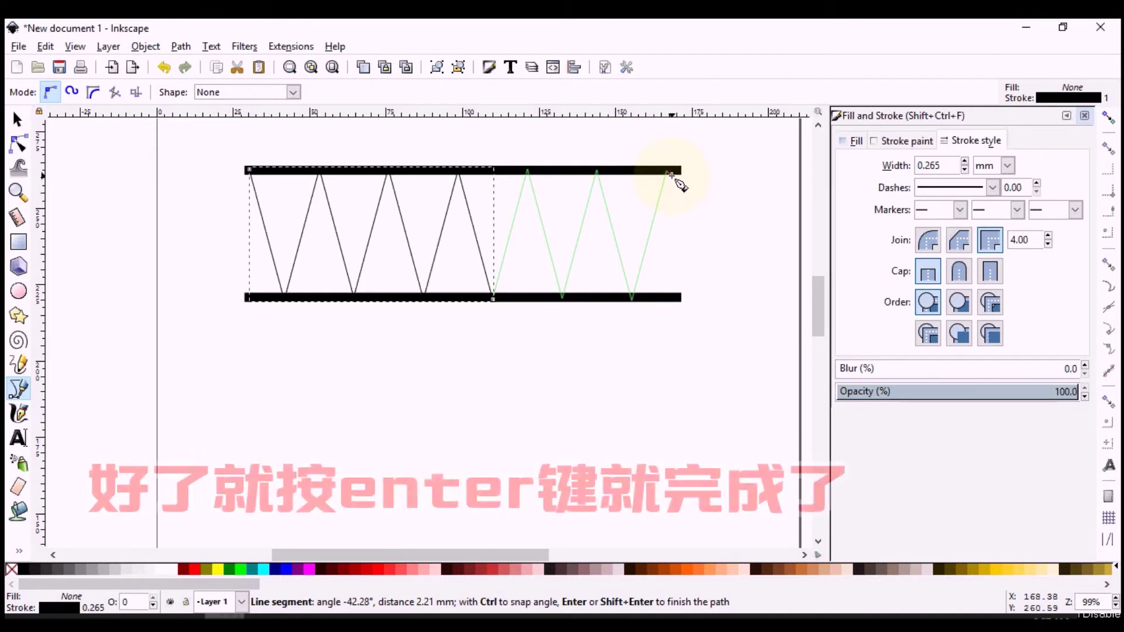
key(Return)
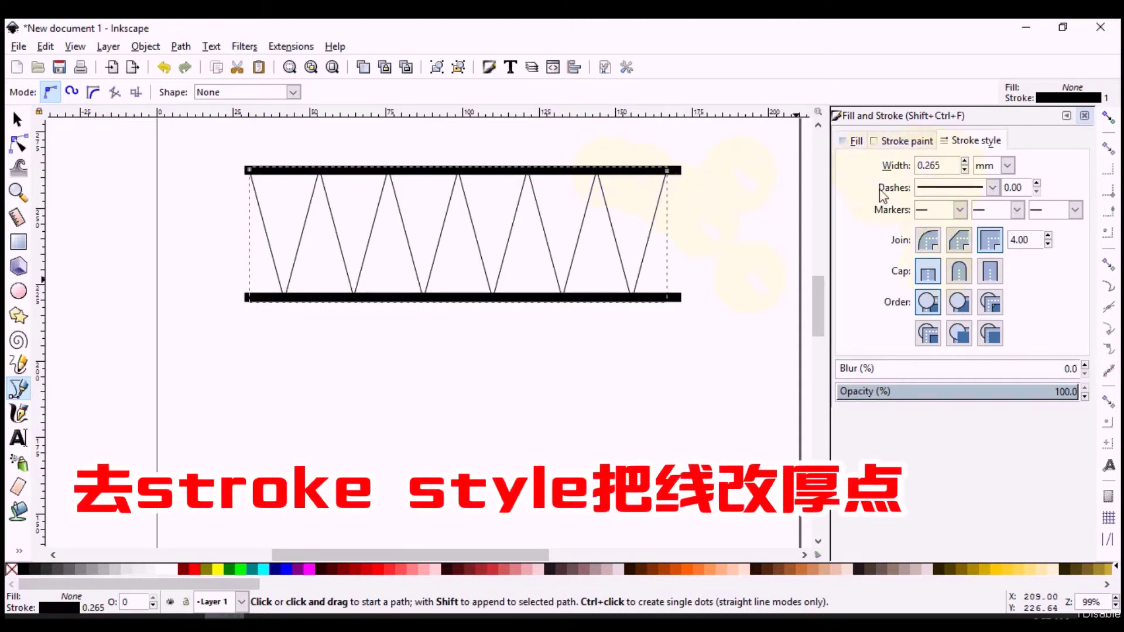
Give the zigzag a 3 mm stroke width to match the bars.
triple_click(949, 167)
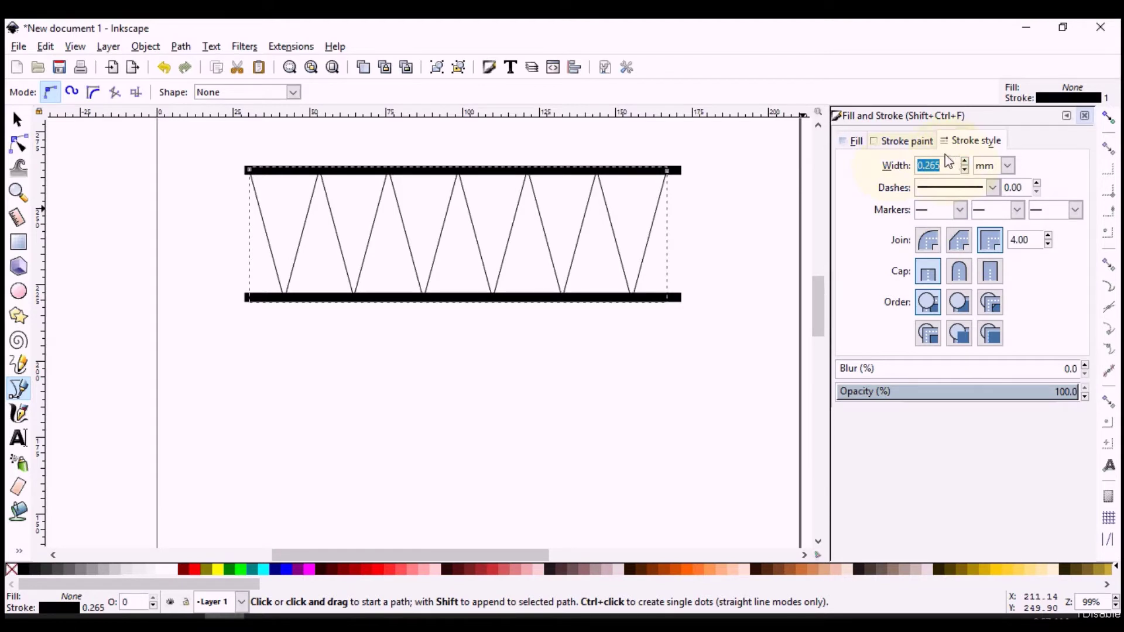
text(3)
key(Return)
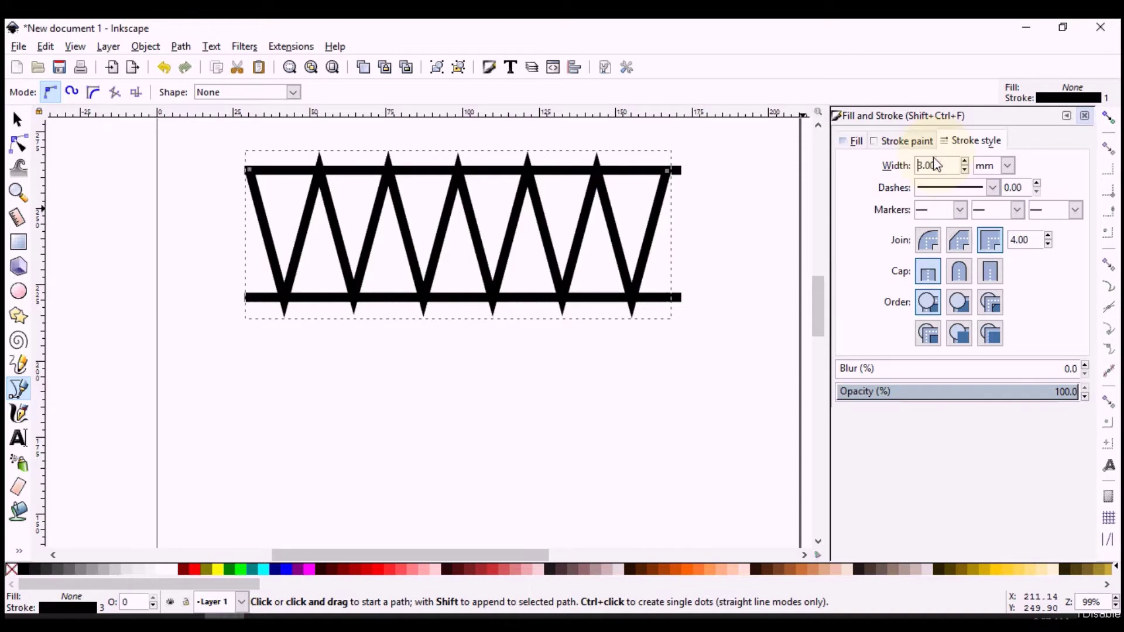
click(19, 122)
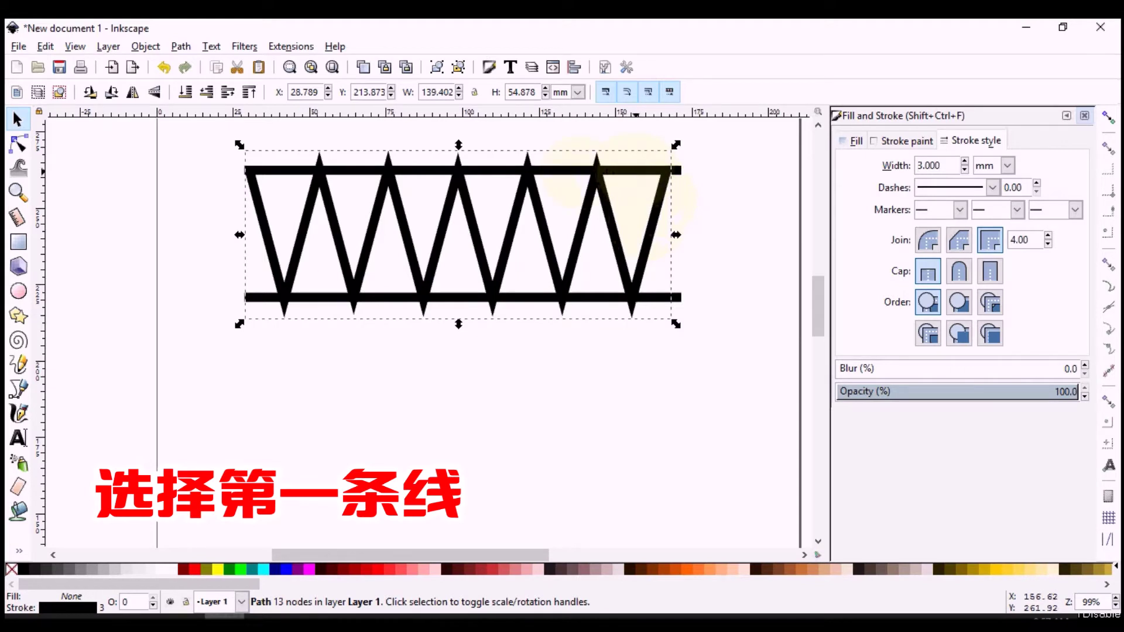
Duplicate the top and bottom horizontal bars in place with Ctrl+D.
click(632, 170)
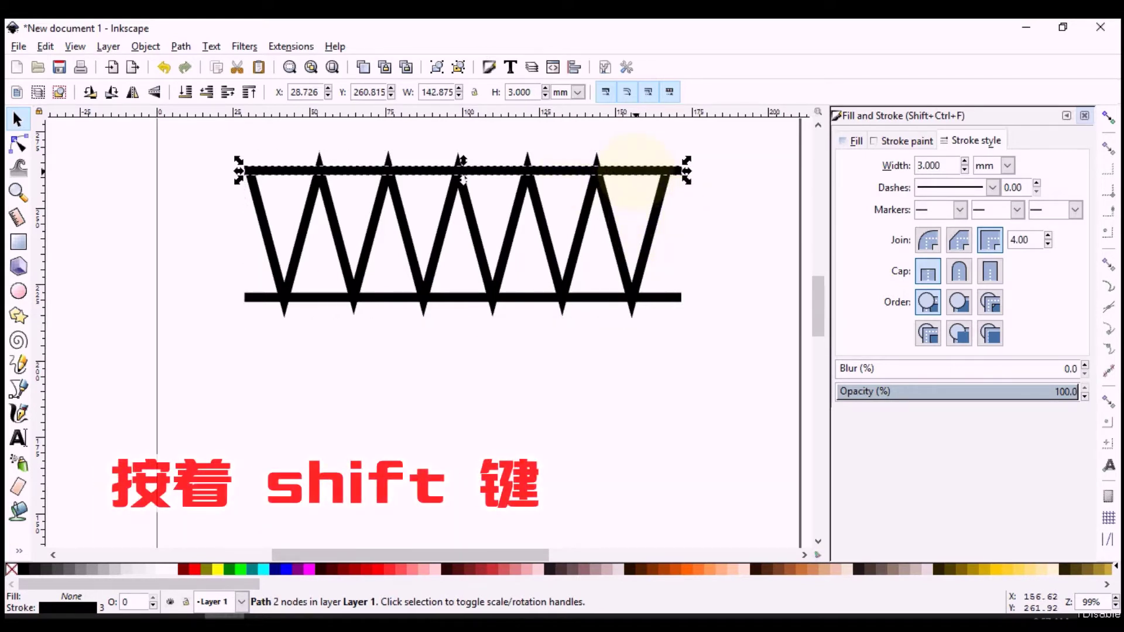
shift+click(672, 299)
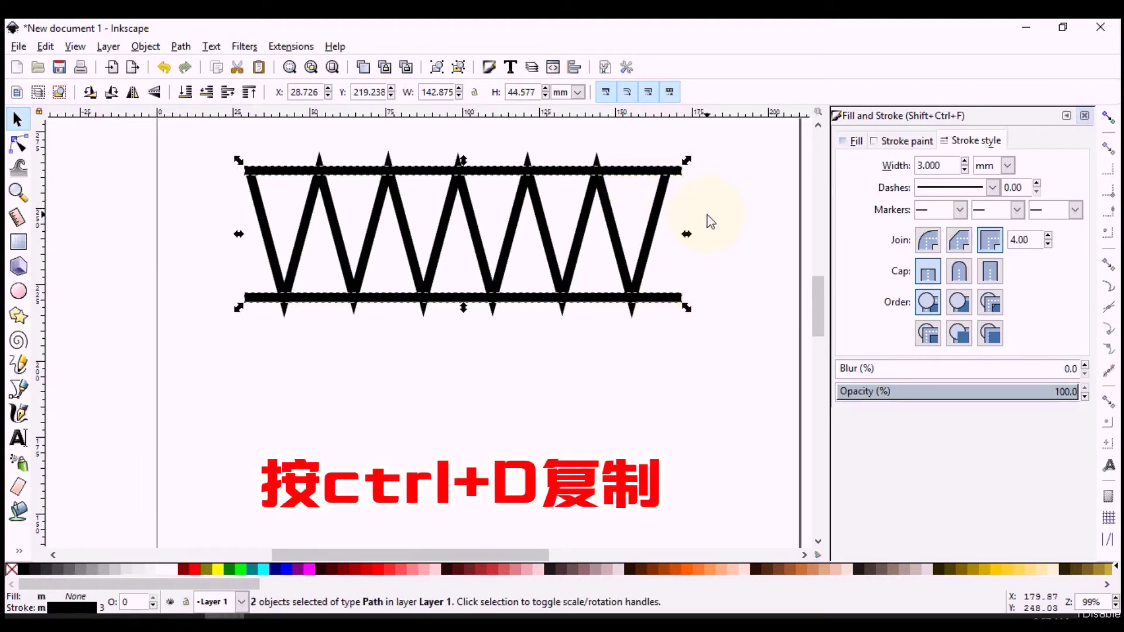
key(ctrl)
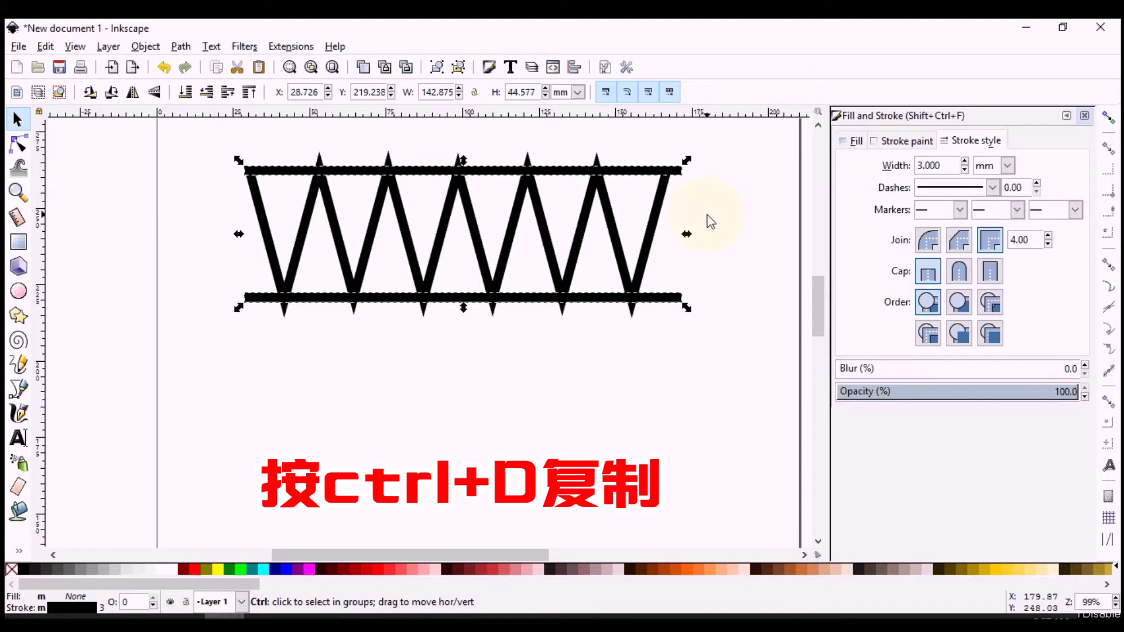
key(ctrl+d)
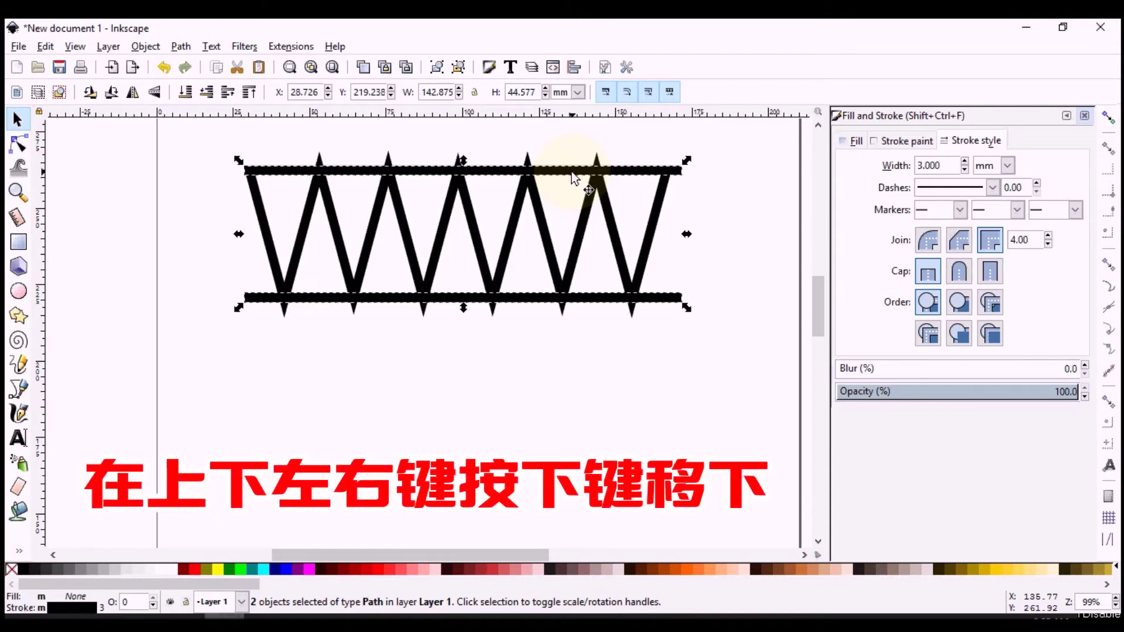
Drag the duplicated bar pair down to sit below the zigzag truss with a clear gap.
key(Down)
key(Down)
key(Down)
key(Down)
key(Down)
key(Down)
key(Down)
key(Down)
key(Down)
key(Down)
key(Down)
key(Down)
key(Down)
key(Down)
key(Down)
key(Down)
key(Down)
key(Down)
key(Down)
key(Down)
key(Down)
key(Down)
key(Down)
key(Down)
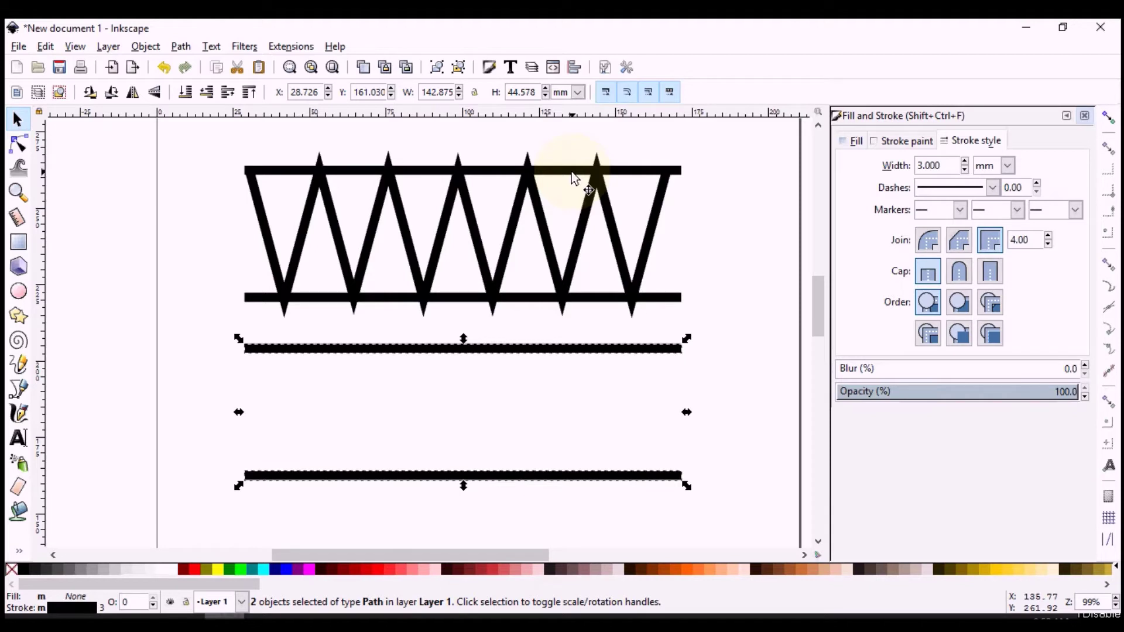
key(ctrl+z)
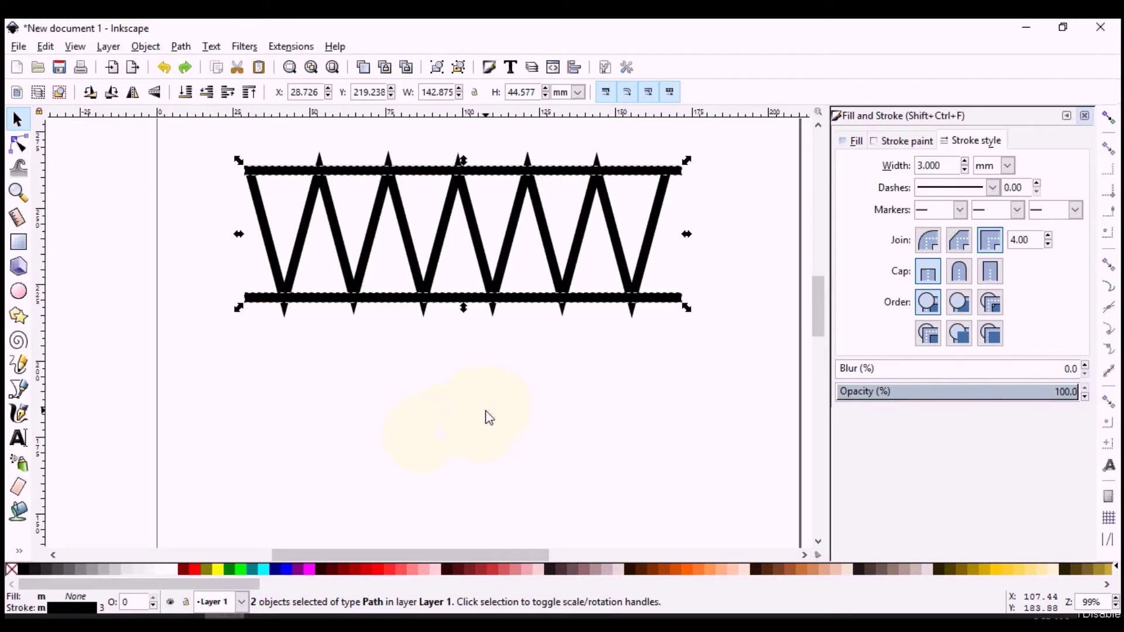
key(alt)
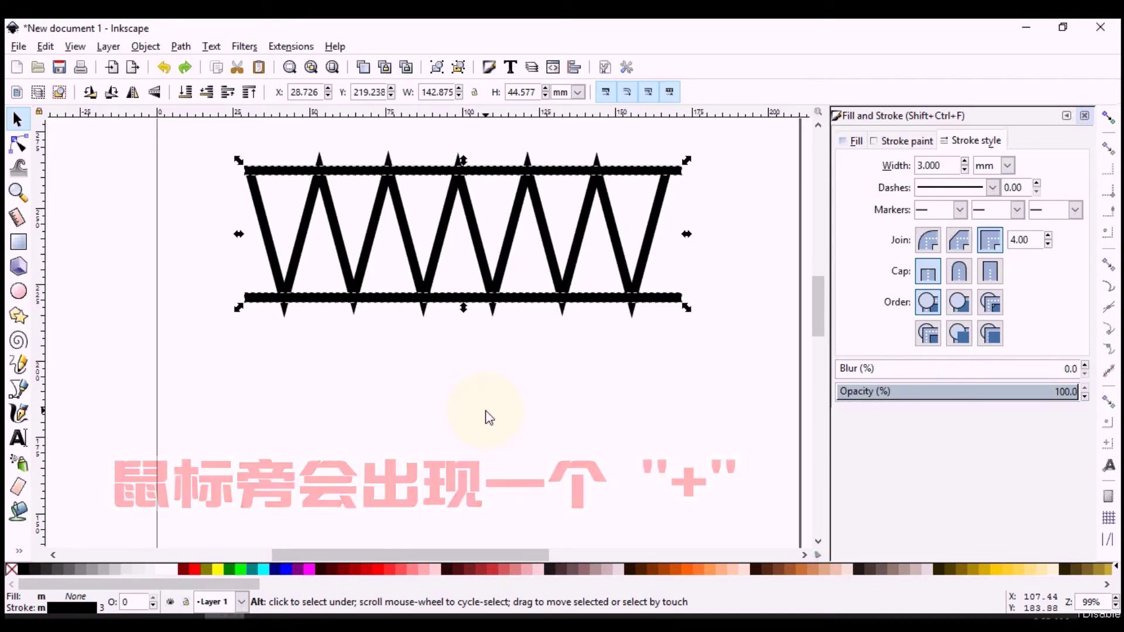
drag(489, 418, 494, 485)
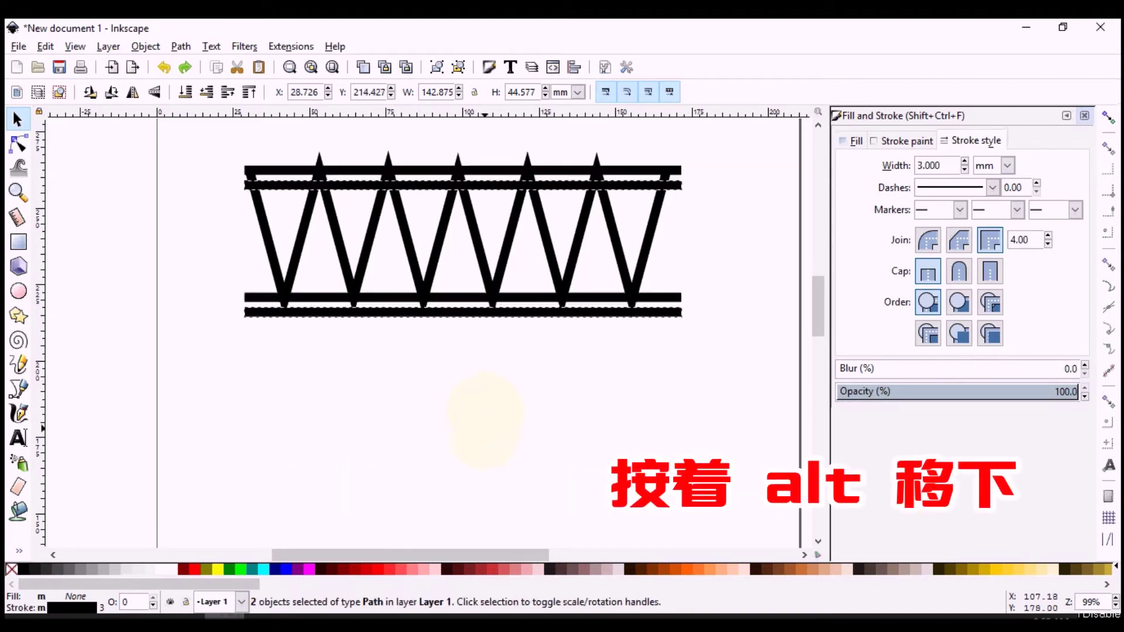
drag(485, 445, 483, 556)
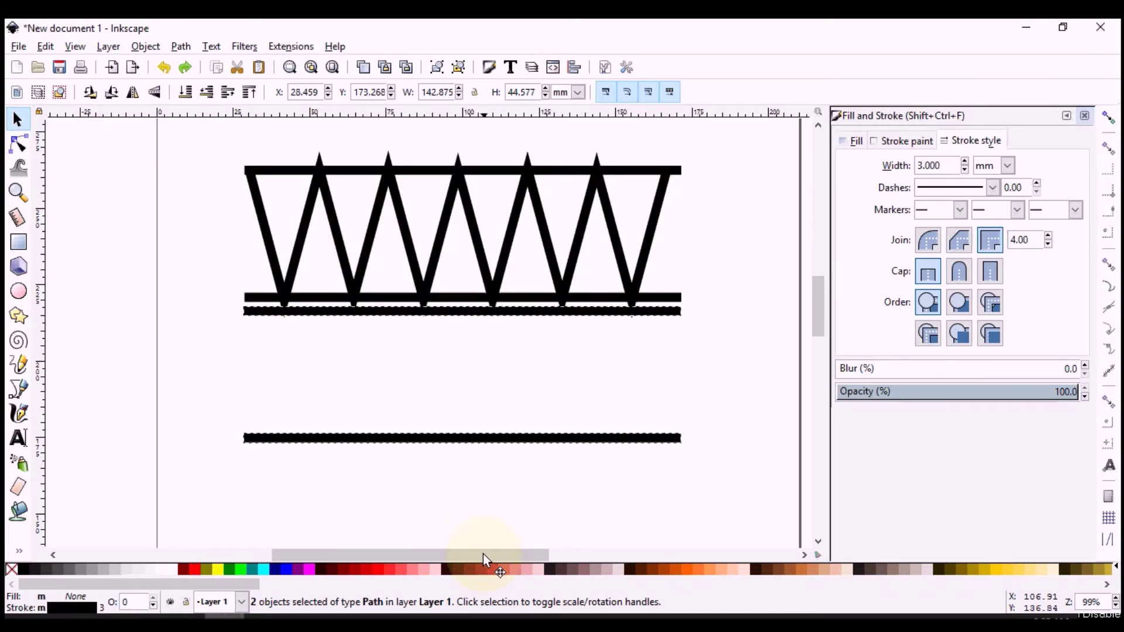
drag(483, 554, 483, 564)
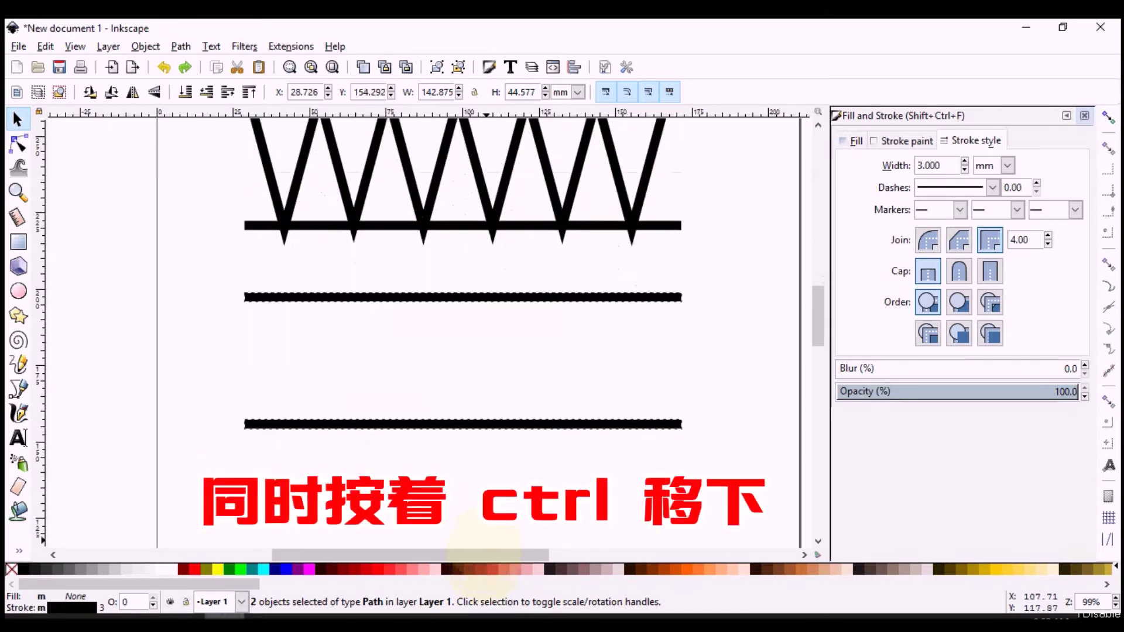
drag(483, 564, 494, 507)
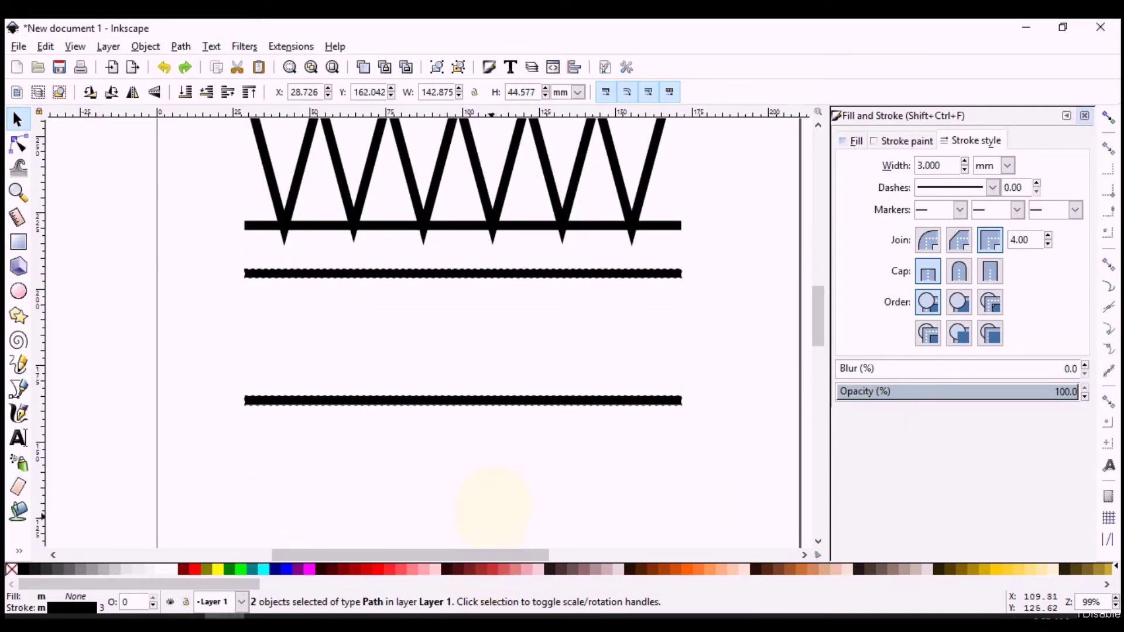
drag(494, 507, 491, 545)
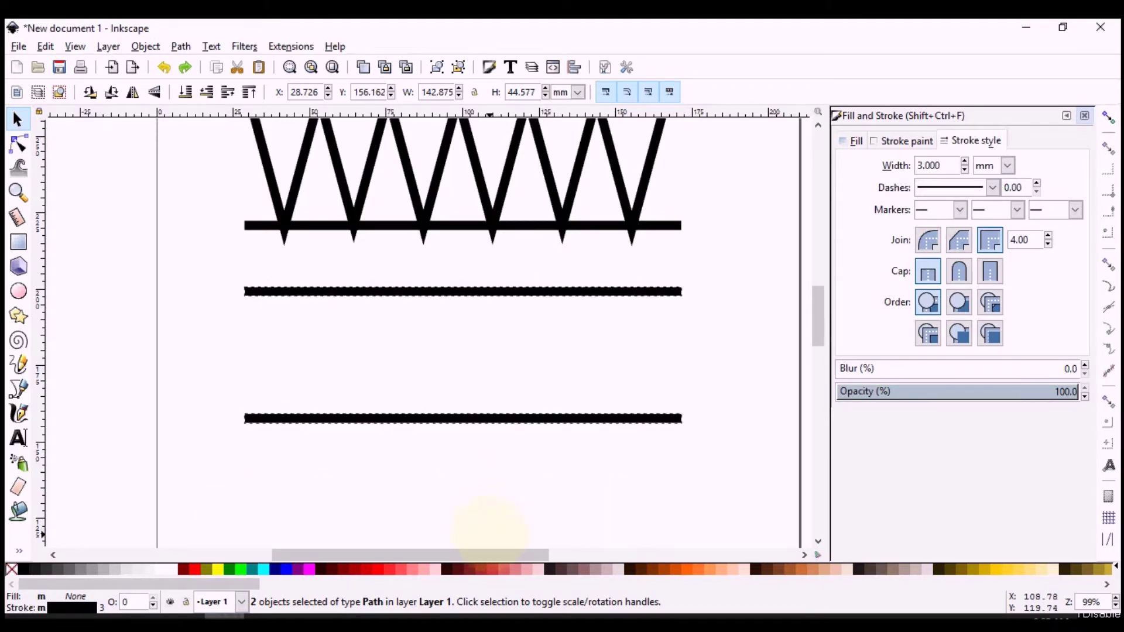
drag(491, 534, 513, 504)
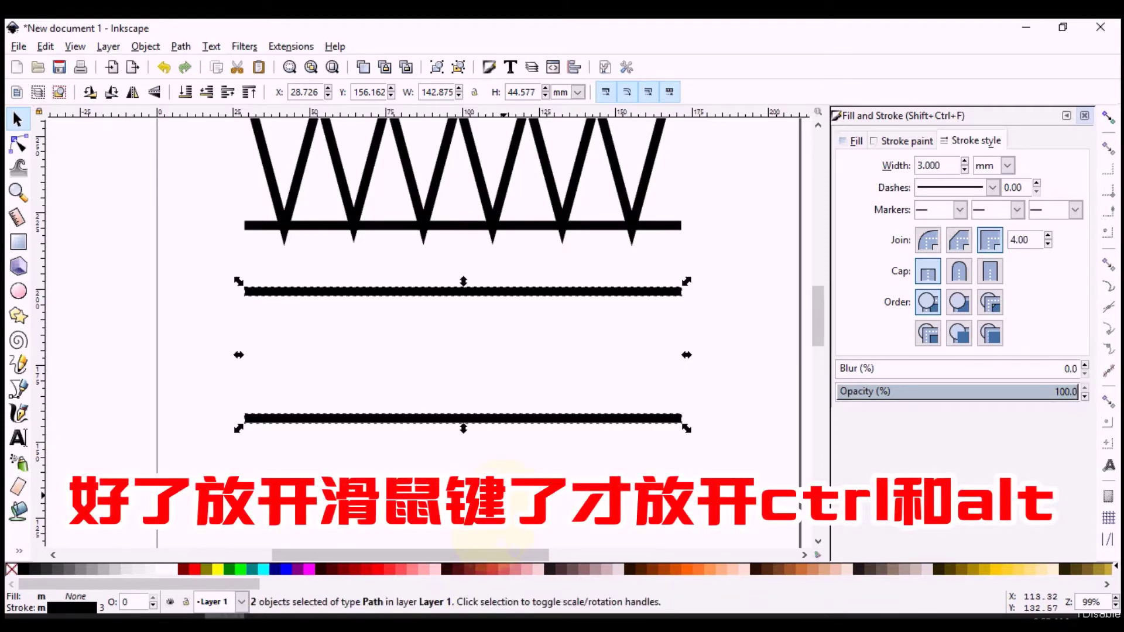
scroll(503, 495, up, 1)
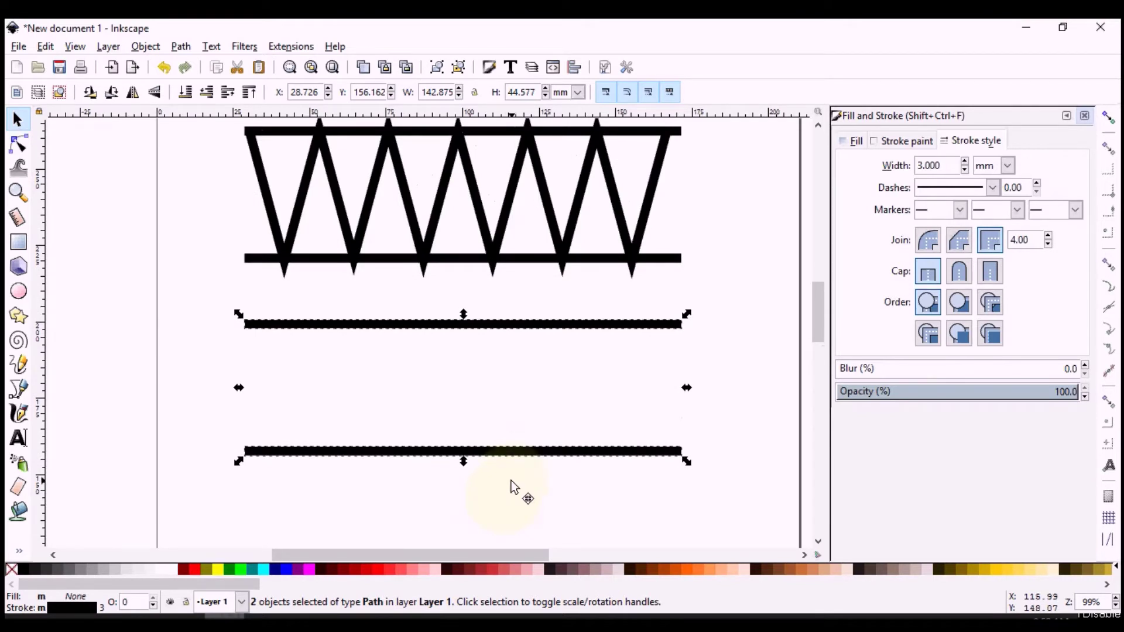
click(20, 391)
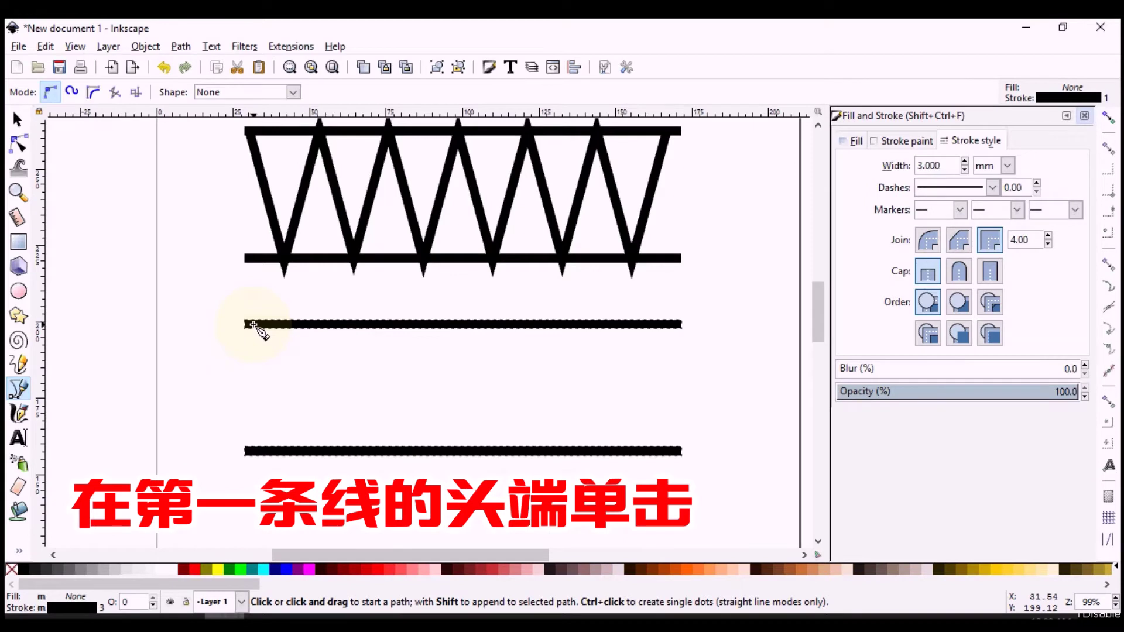
Draw a Bezier U-curve from the upper bar's left end dipping onto the lower bar.
click(253, 324)
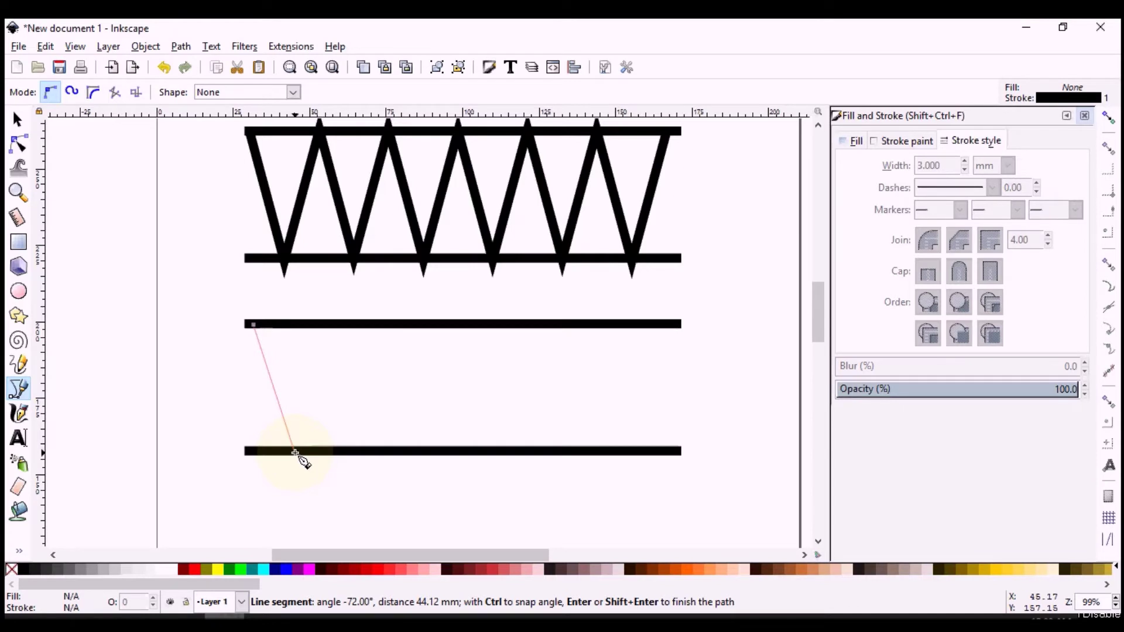
drag(296, 452, 336, 453)
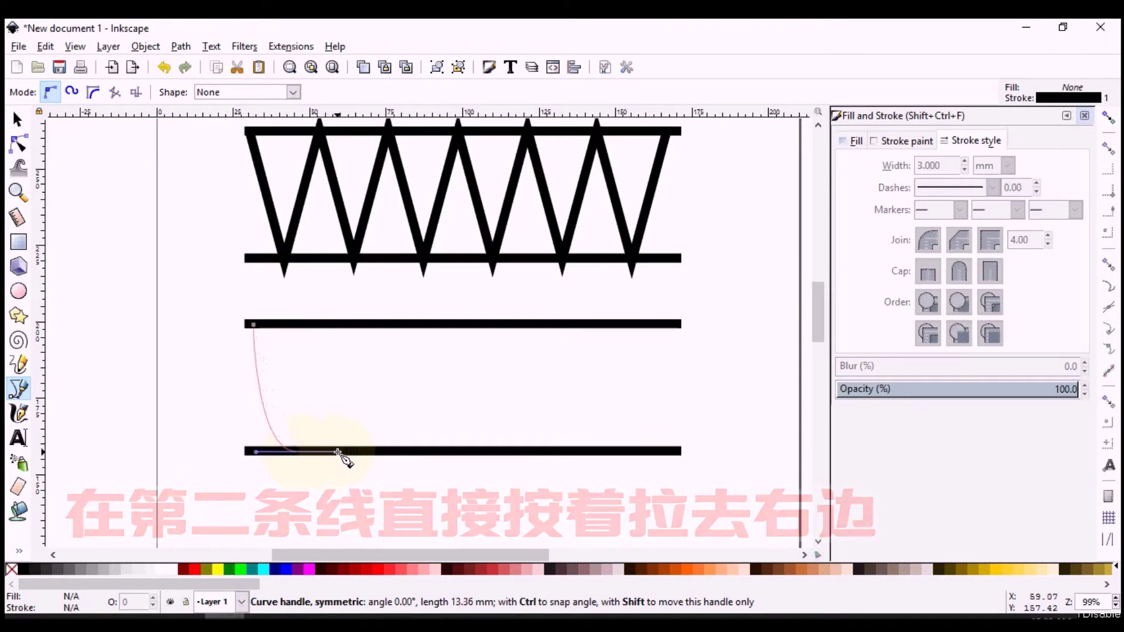
mouse_move(338, 452)
mouse_down()
mouse_move(320, 452)
mouse_move(338, 453)
mouse_move(343, 472)
mouse_move(326, 489)
mouse_move(328, 423)
mouse_move(334, 464)
mouse_move(338, 439)
mouse_up()
mouse_move(338, 450)
mouse_down()
mouse_move(328, 409)
mouse_move(348, 451)
mouse_move(348, 431)
mouse_move(348, 449)
mouse_move(377, 451)
mouse_move(321, 451)
mouse_move(355, 453)
mouse_move(322, 389)
mouse_move(333, 451)
mouse_move(320, 469)
mouse_move(321, 404)
mouse_move(343, 438)
mouse_move(338, 452)
mouse_move(344, 427)
mouse_move(341, 449)
mouse_move(353, 453)
mouse_move(341, 451)
mouse_move(355, 452)
mouse_move(343, 454)
mouse_up()
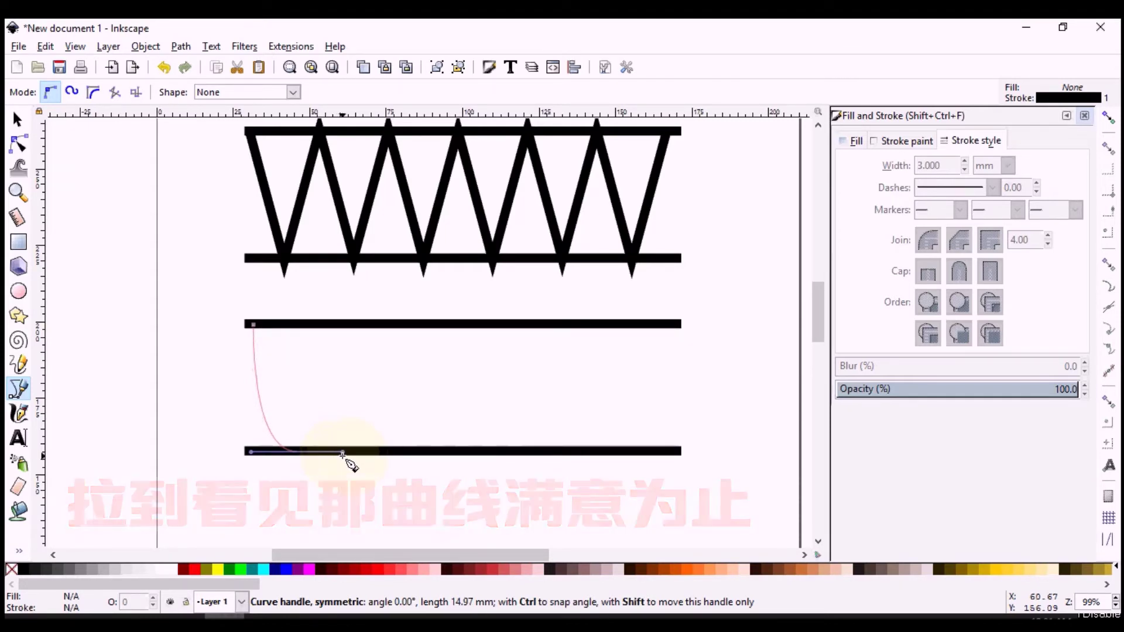
drag(343, 454, 343, 453)
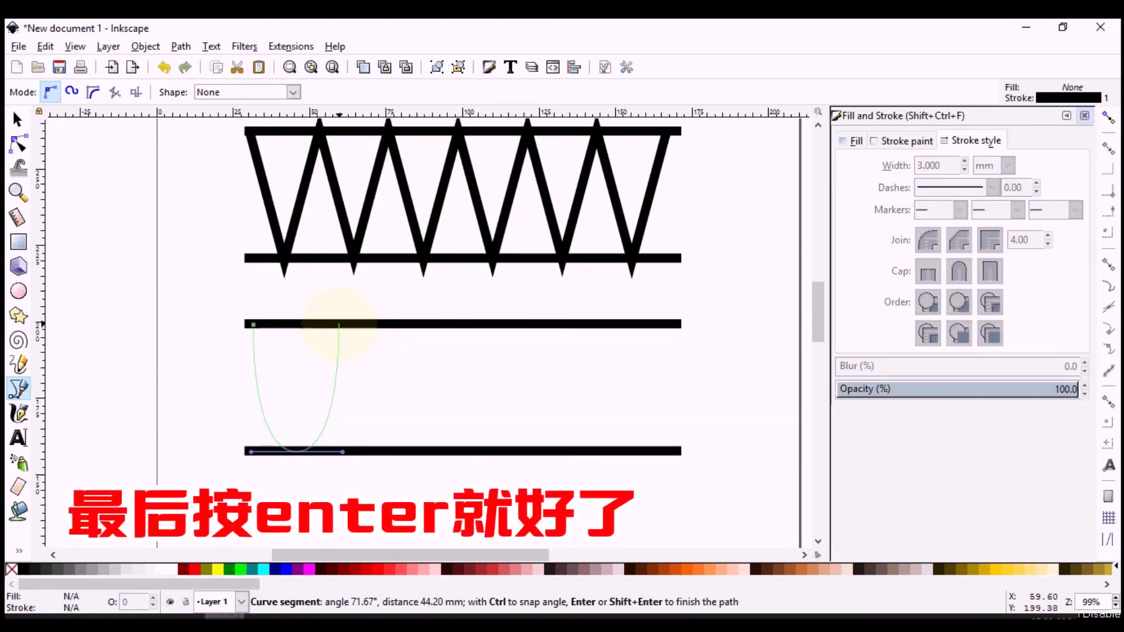
key(Return)
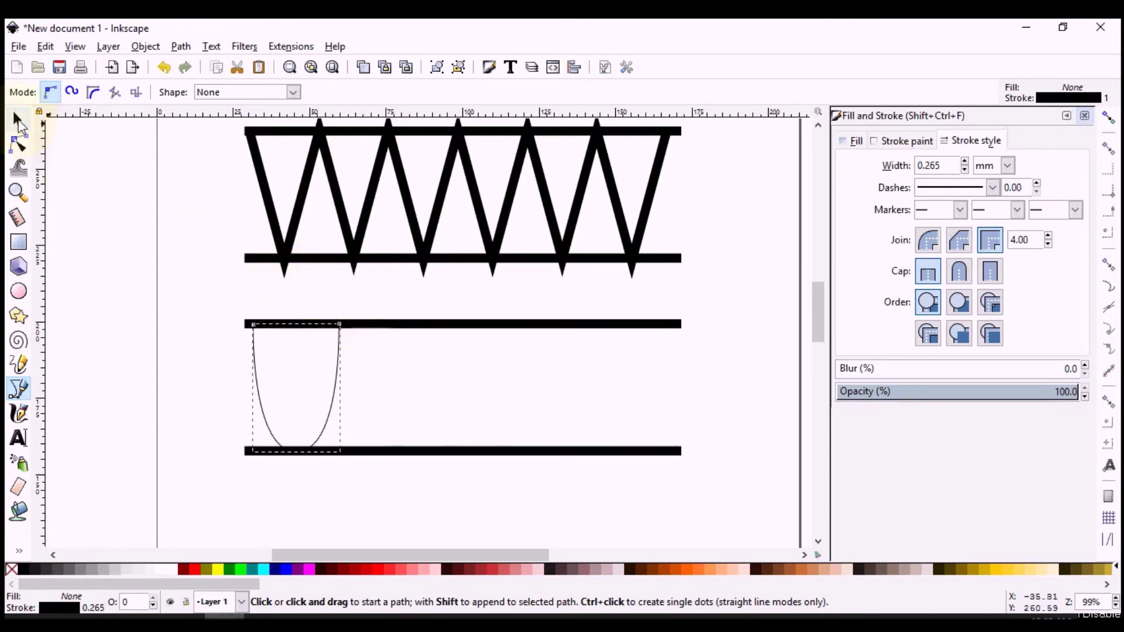
Select the finished 3-node U-curve on its own with the Selector tool.
click(18, 121)
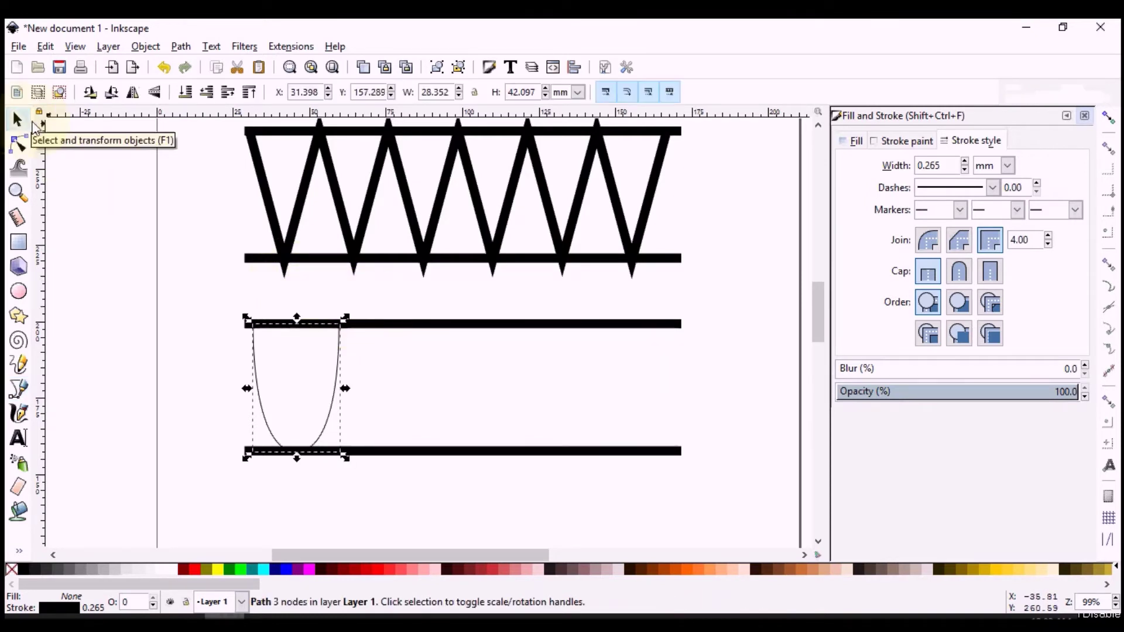
click(369, 330)
click(336, 389)
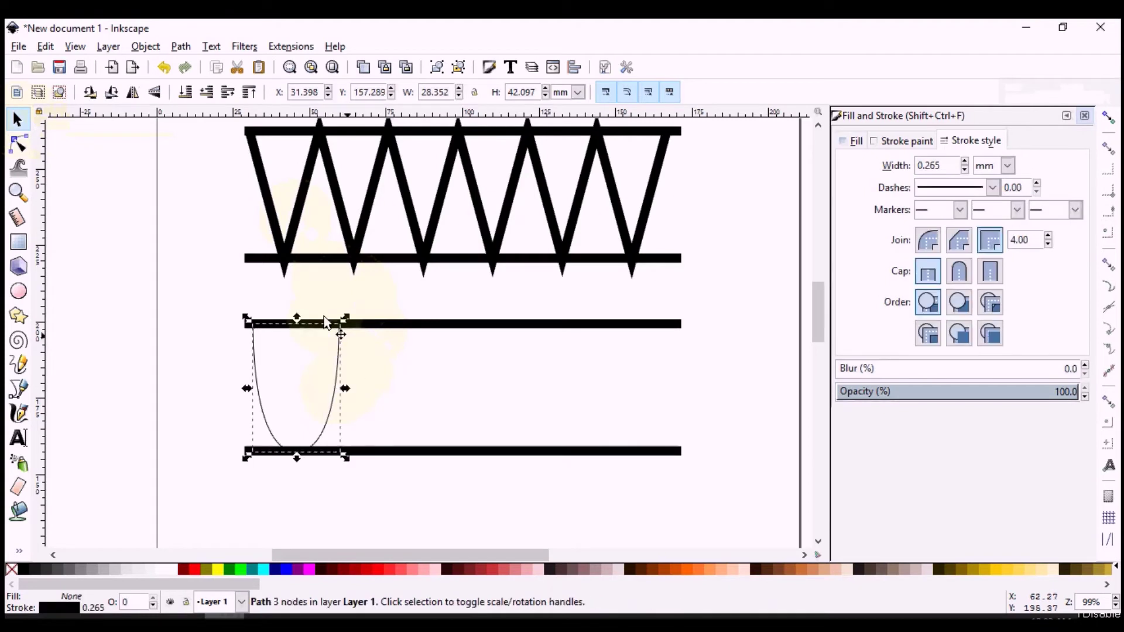
click(18, 391)
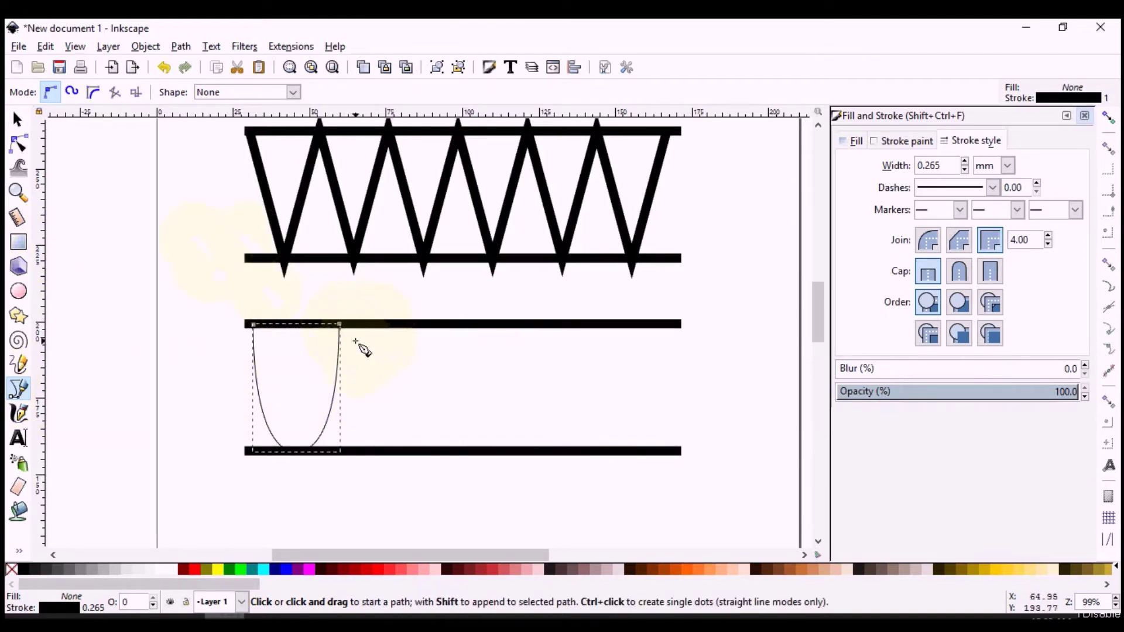
click(17, 119)
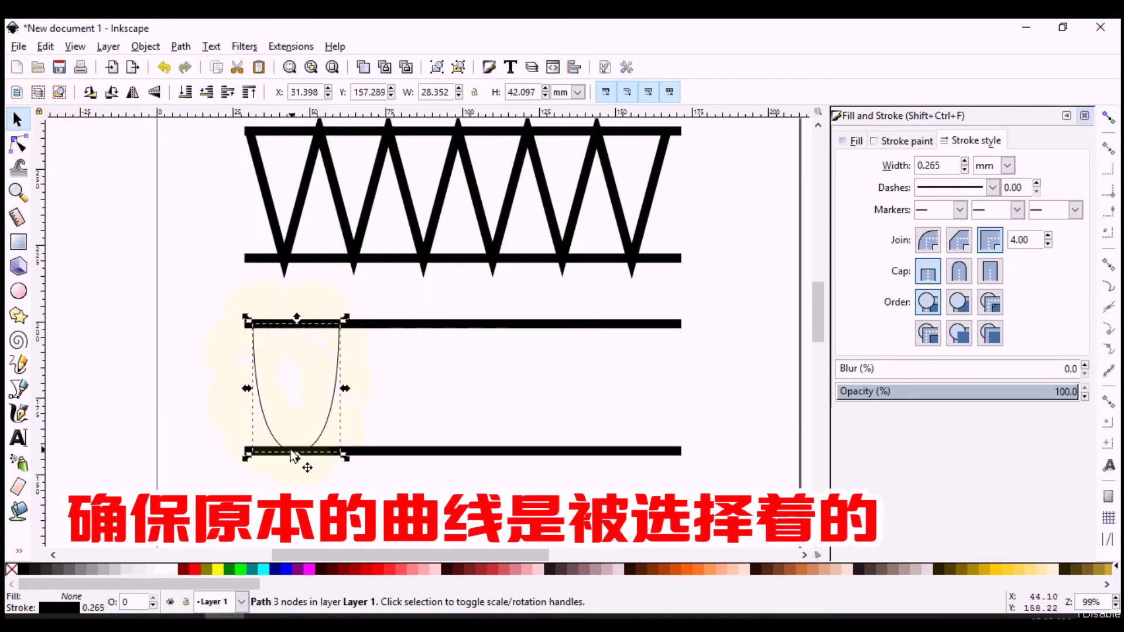
Extend the curve from its end with a second U dip down to the lower bar and back up.
click(19, 391)
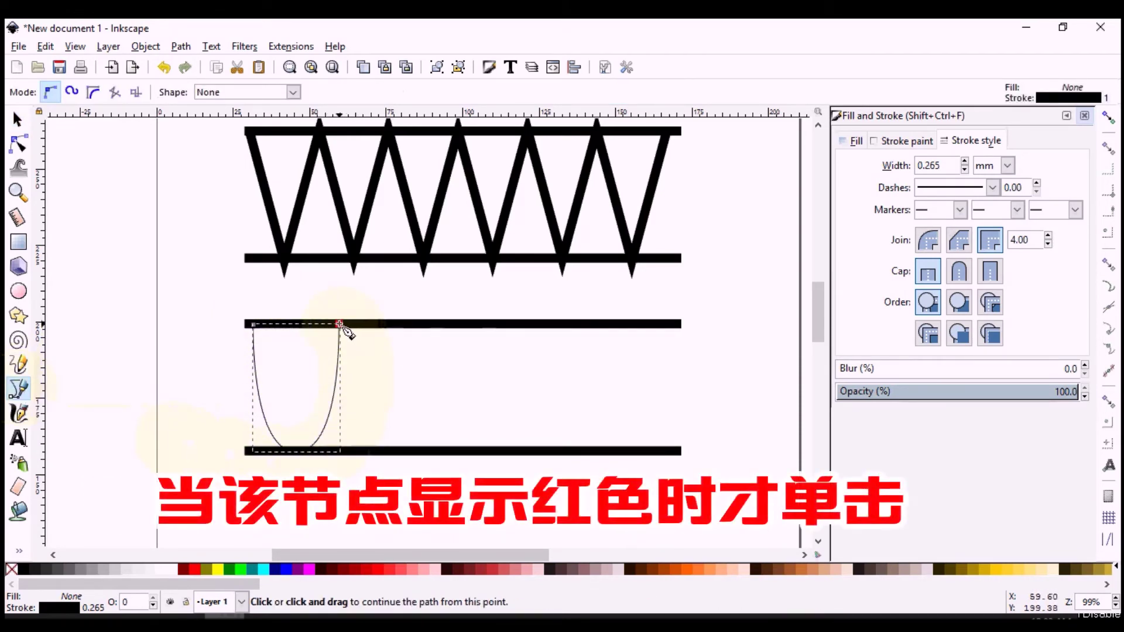
click(339, 324)
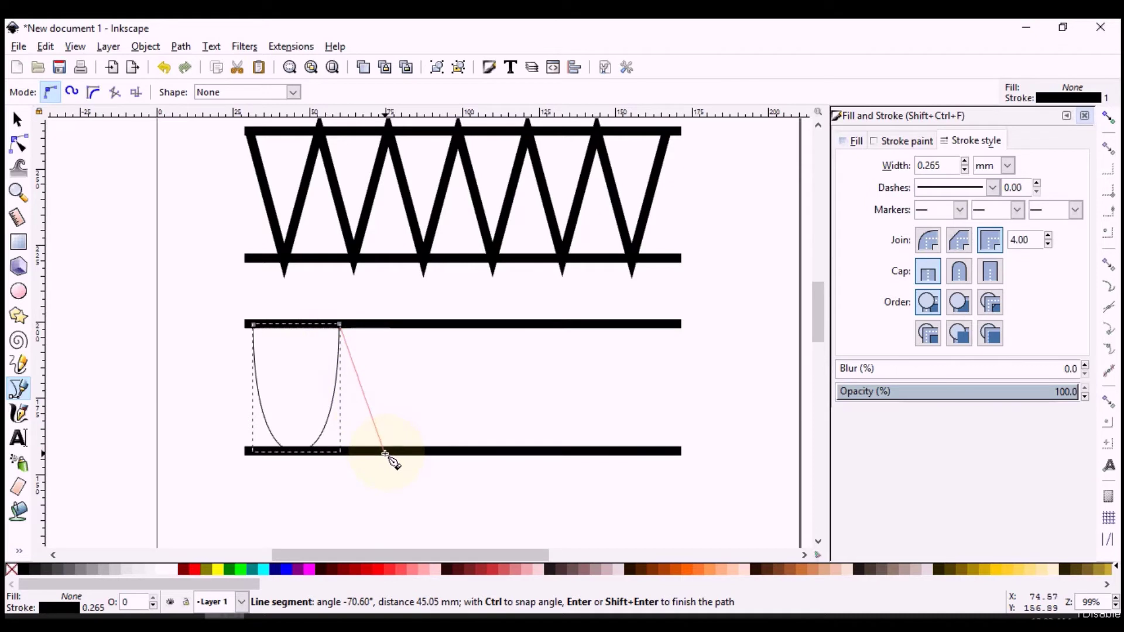
drag(385, 452, 429, 452)
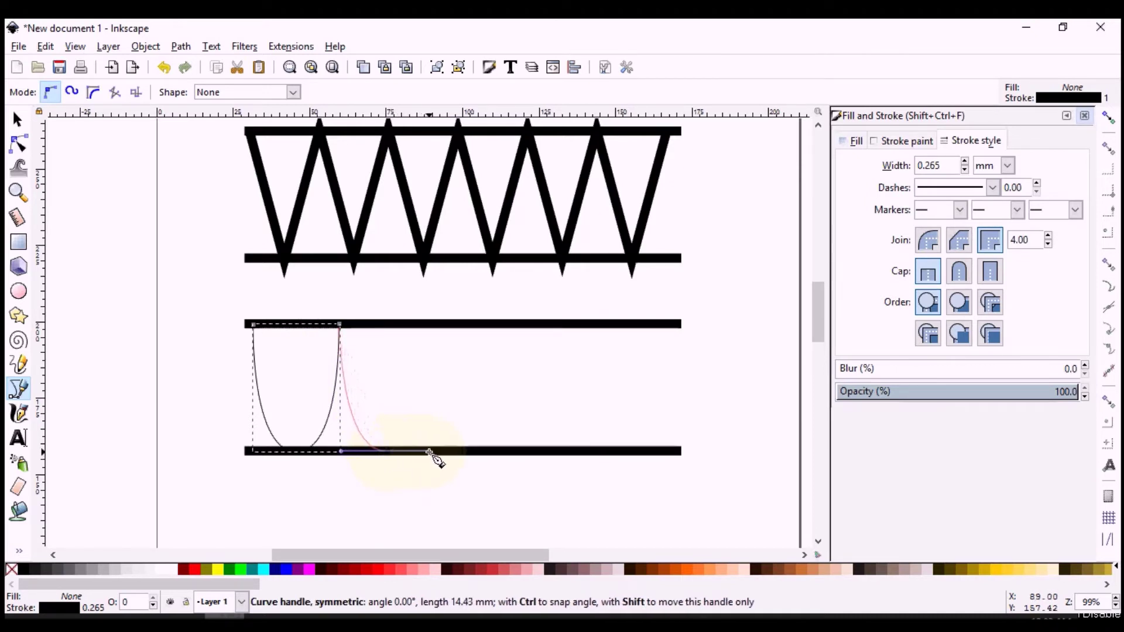
drag(429, 451, 430, 451)
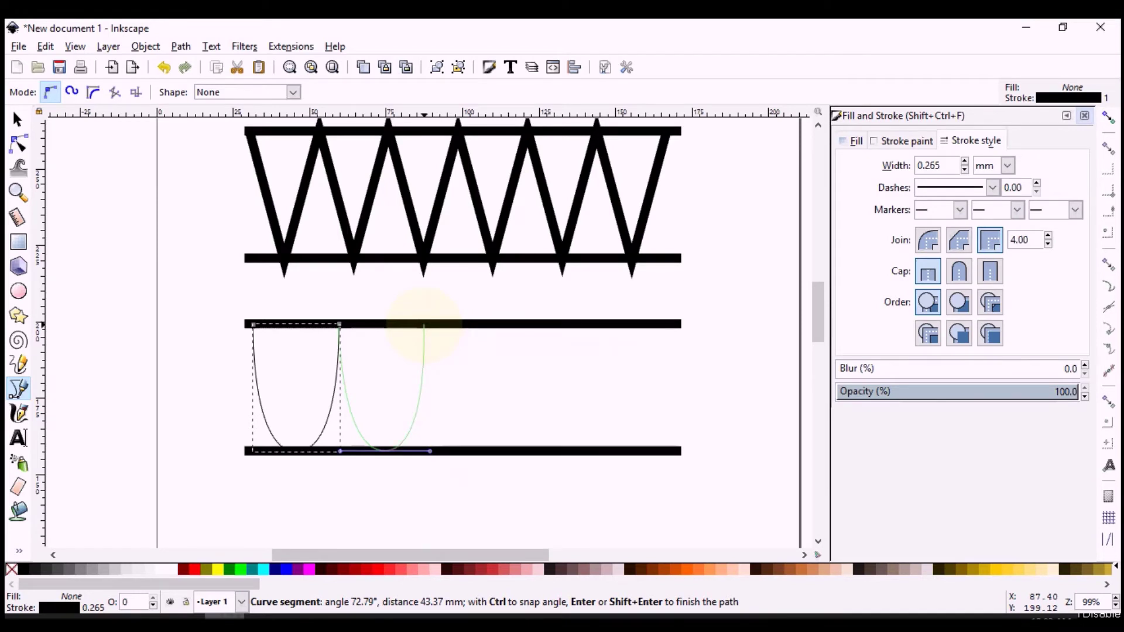
click(424, 324)
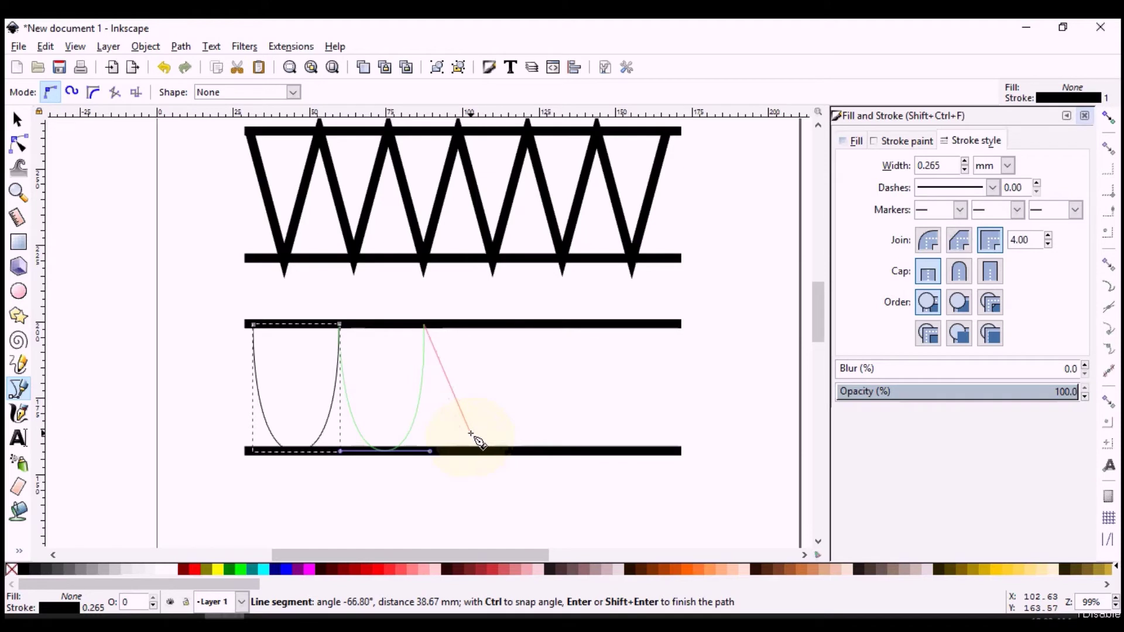
right_click(471, 436)
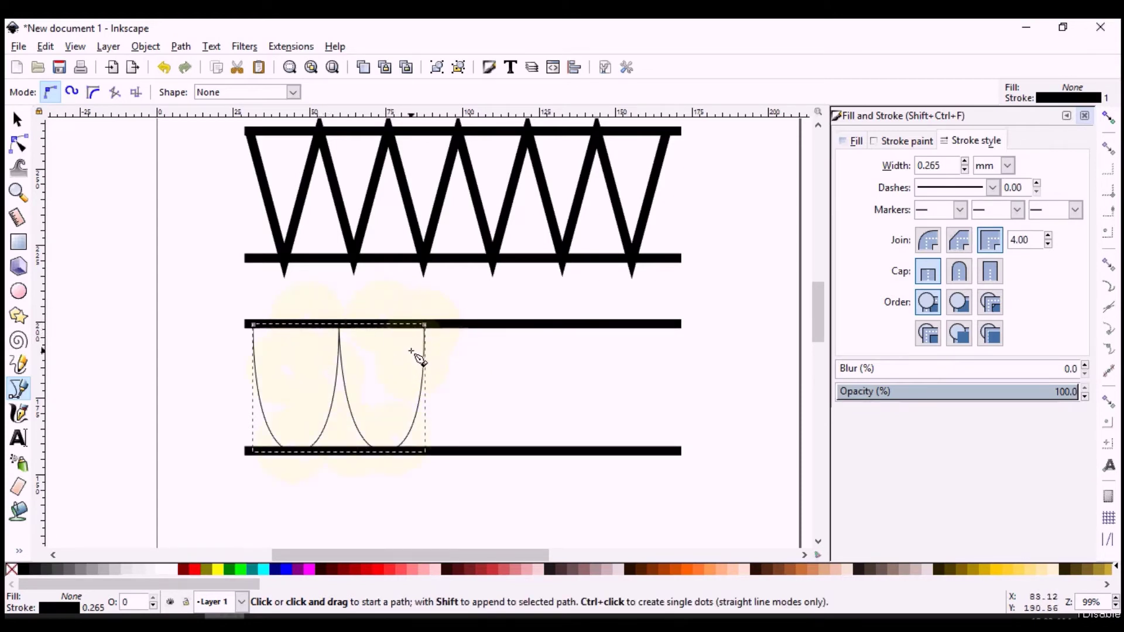
click(425, 325)
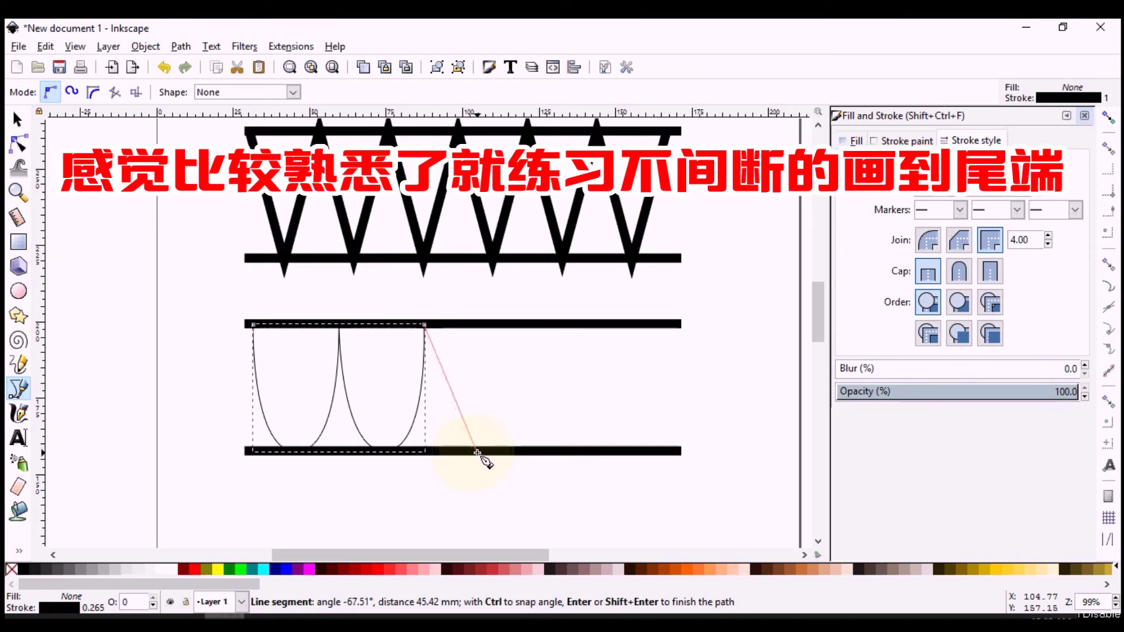
Add third and fourth U dips along the lower bar and finish the wave path.
drag(477, 453, 518, 453)
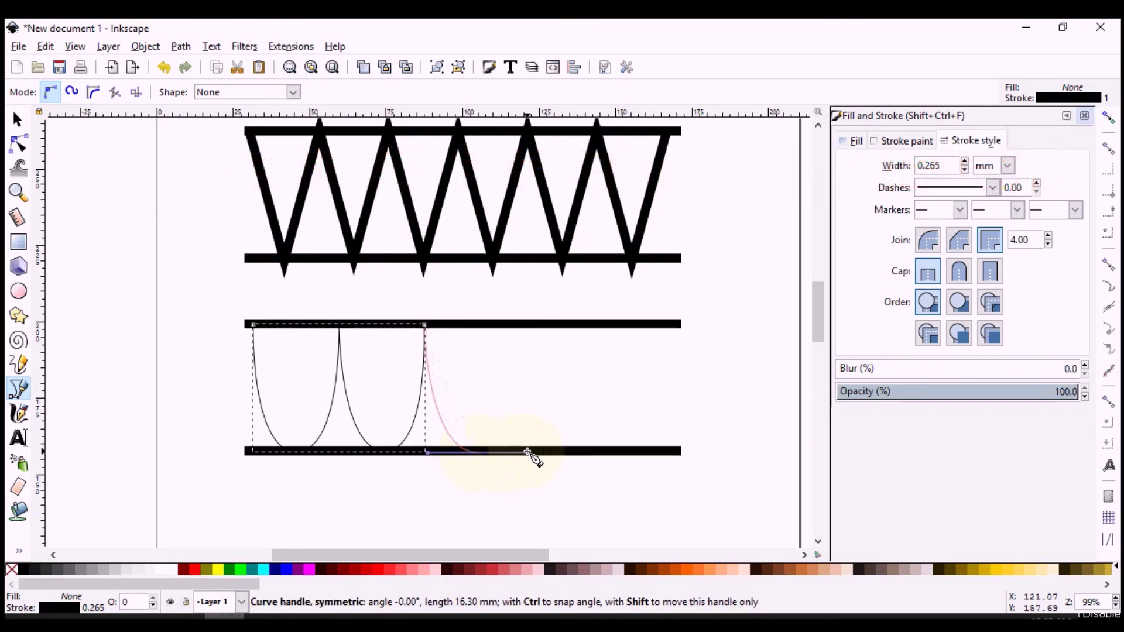
drag(518, 452, 528, 453)
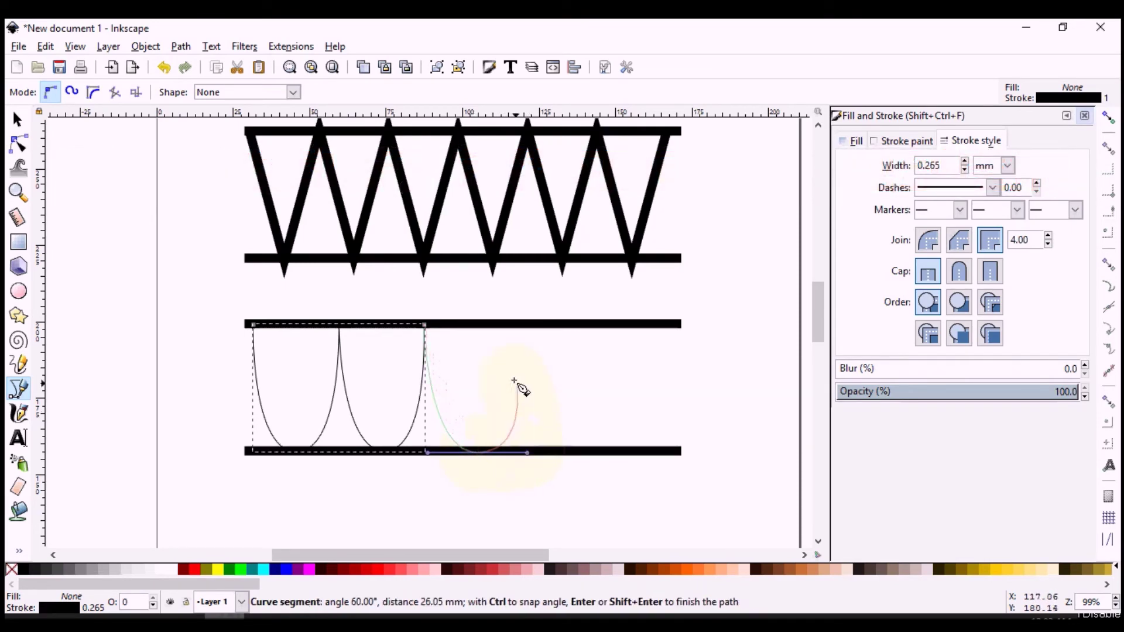
click(519, 325)
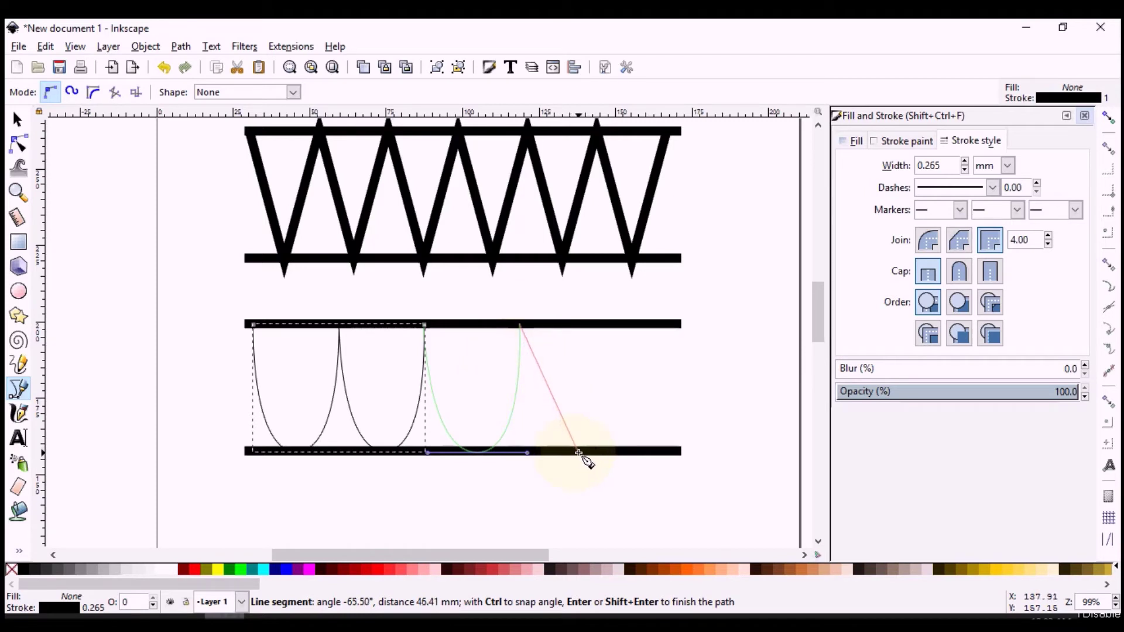
drag(578, 452, 627, 453)
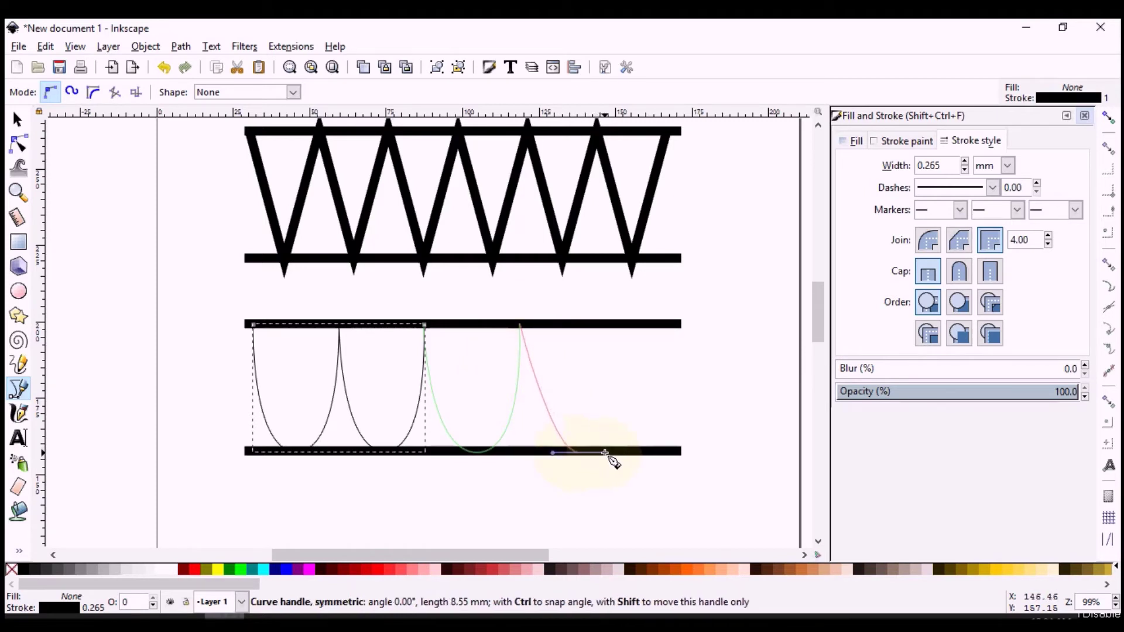
drag(626, 453, 633, 453)
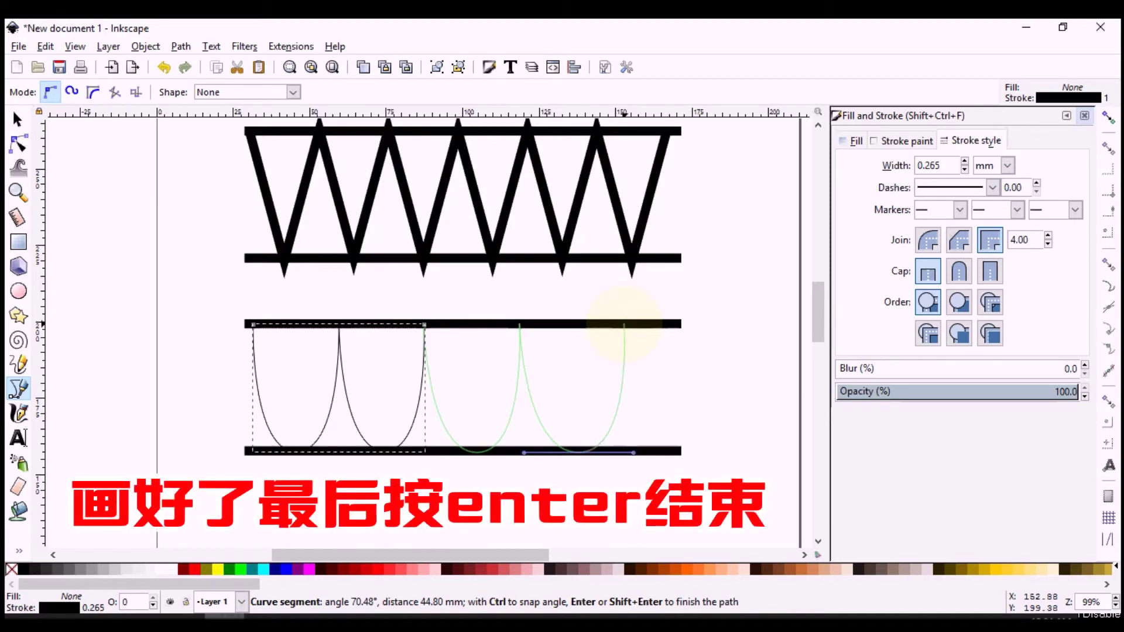
key(Return)
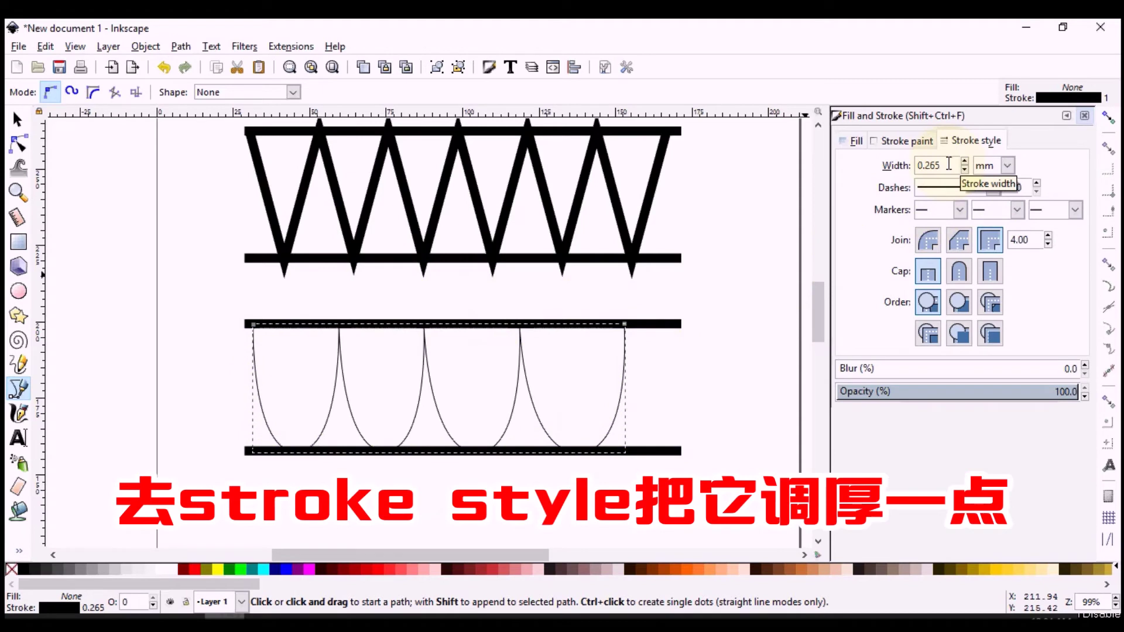
Set the four-dip U-wave path's stroke width to 3 mm.
drag(949, 164, 914, 171)
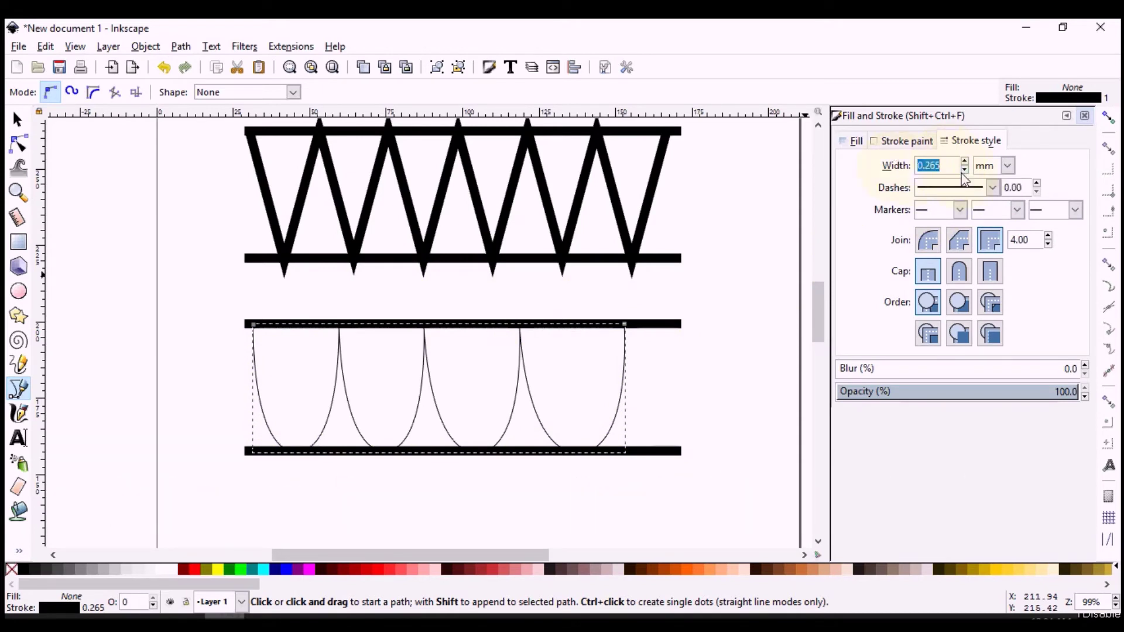
key(Return)
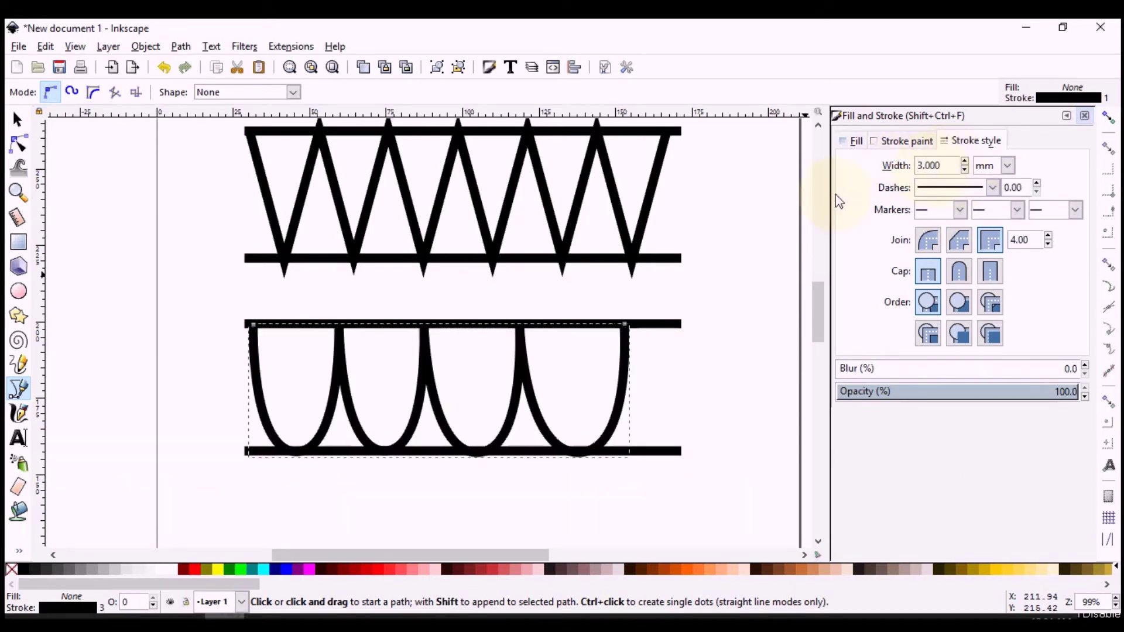
key(s)
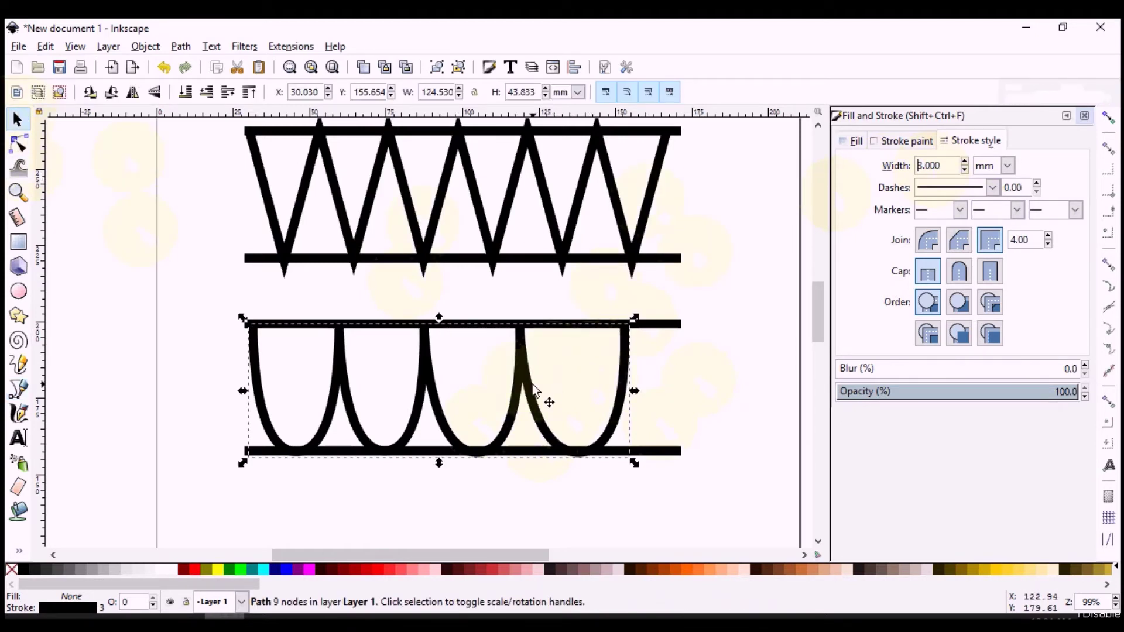
scroll(547, 401, down, 1)
scroll(535, 392, down, 1)
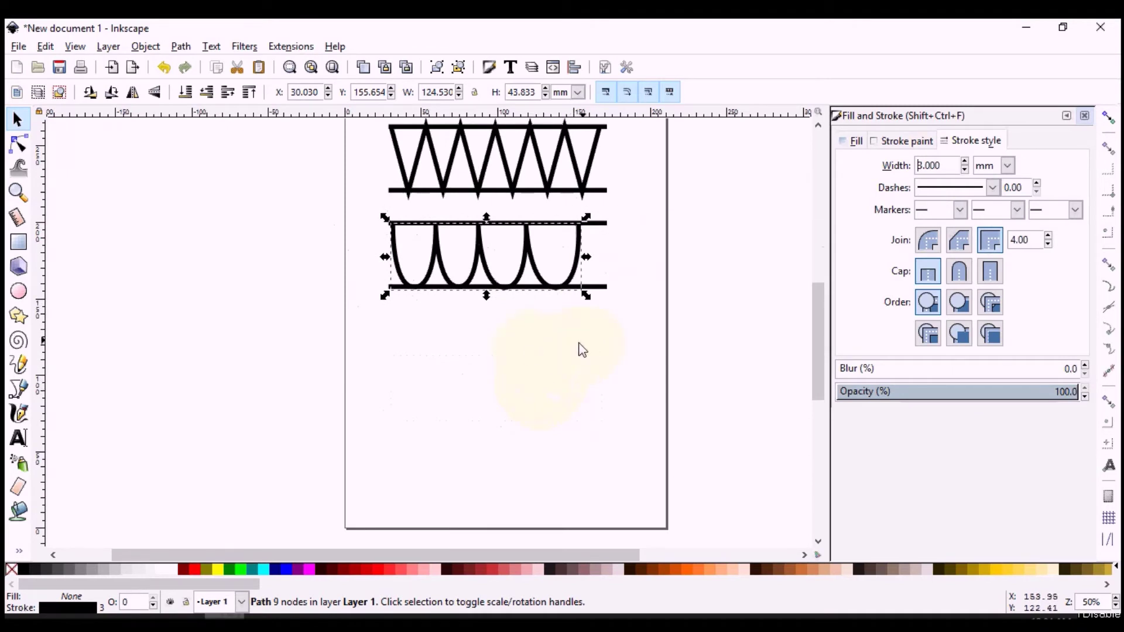
scroll(579, 351, up, 1)
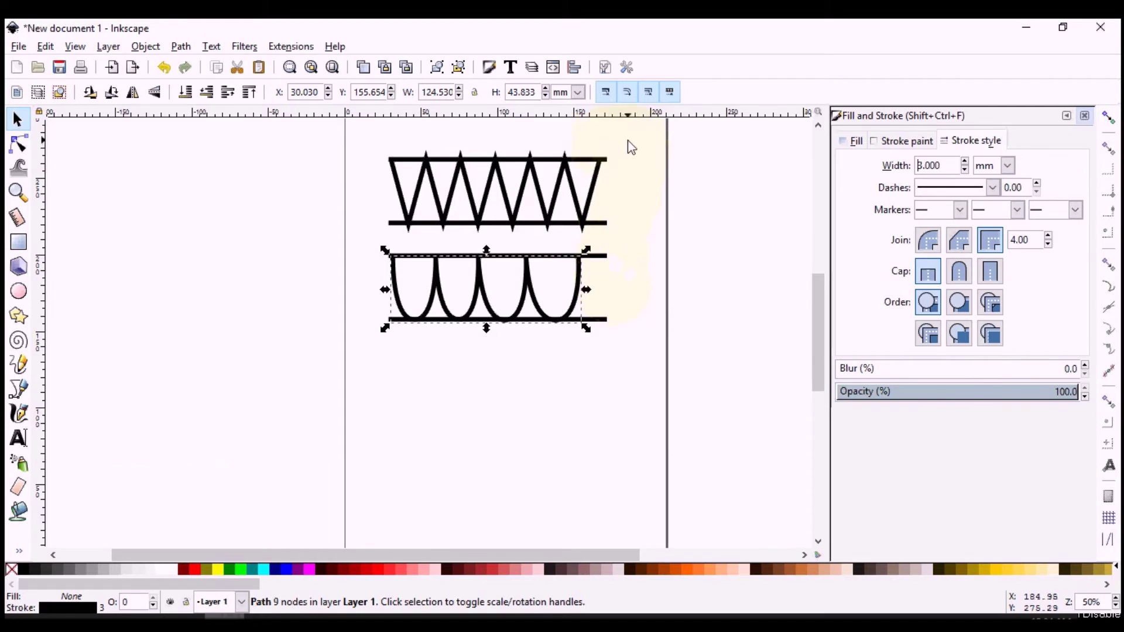
click(582, 159)
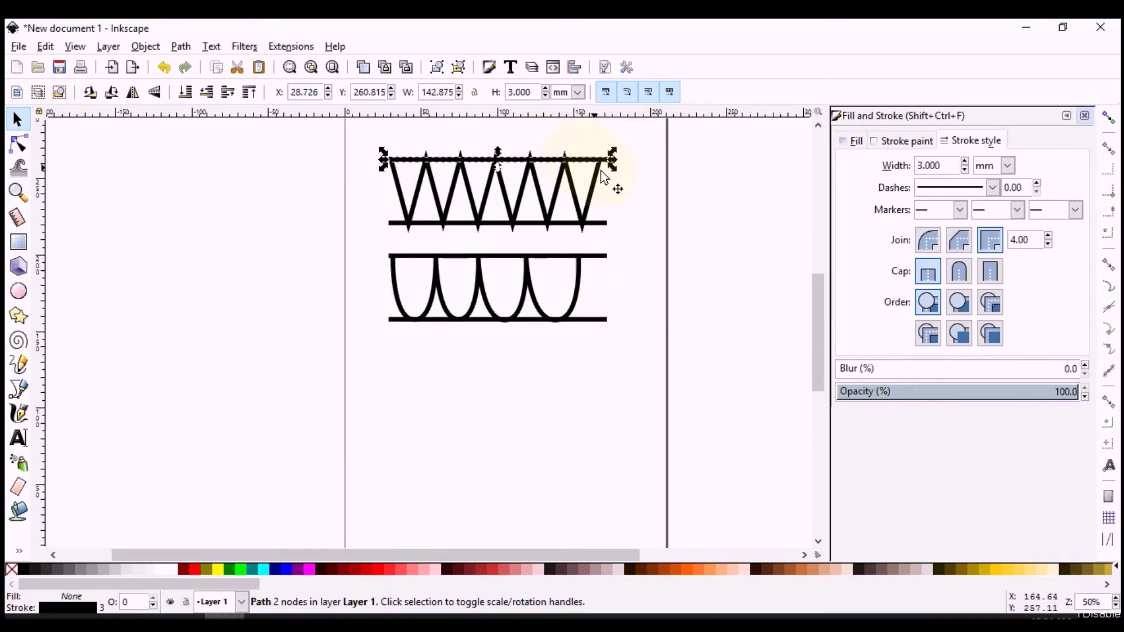
Duplicate the zigzag truss's two horizontal lines and drag the copies below the arch truss.
shift+click(598, 223)
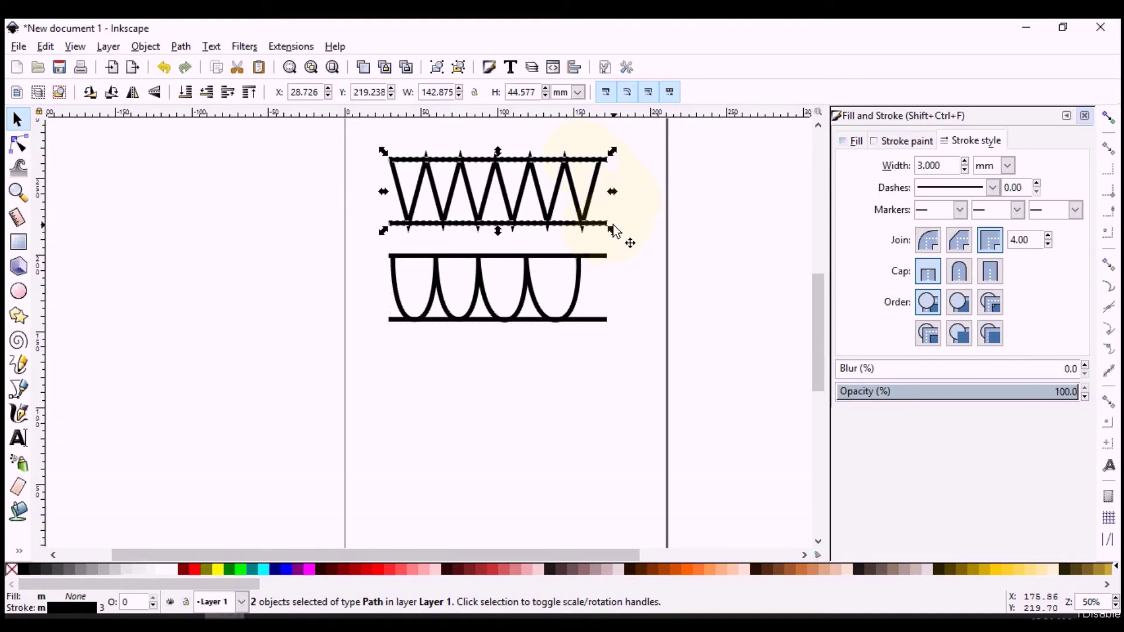
key(ctrl)
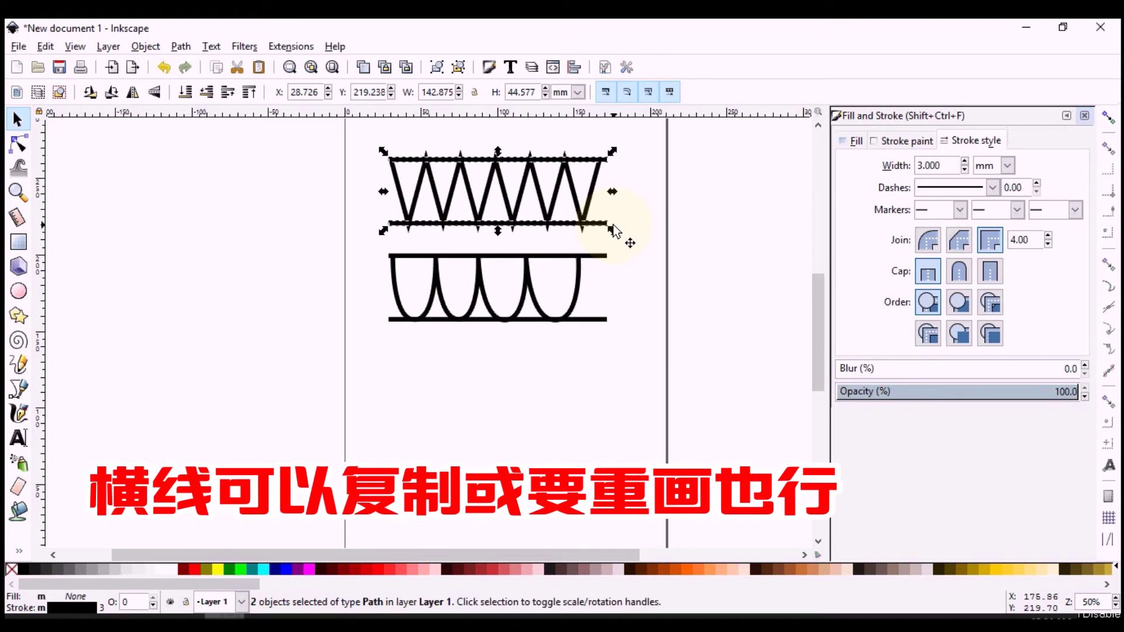
key(ctrl+d)
drag(585, 160, 563, 376)
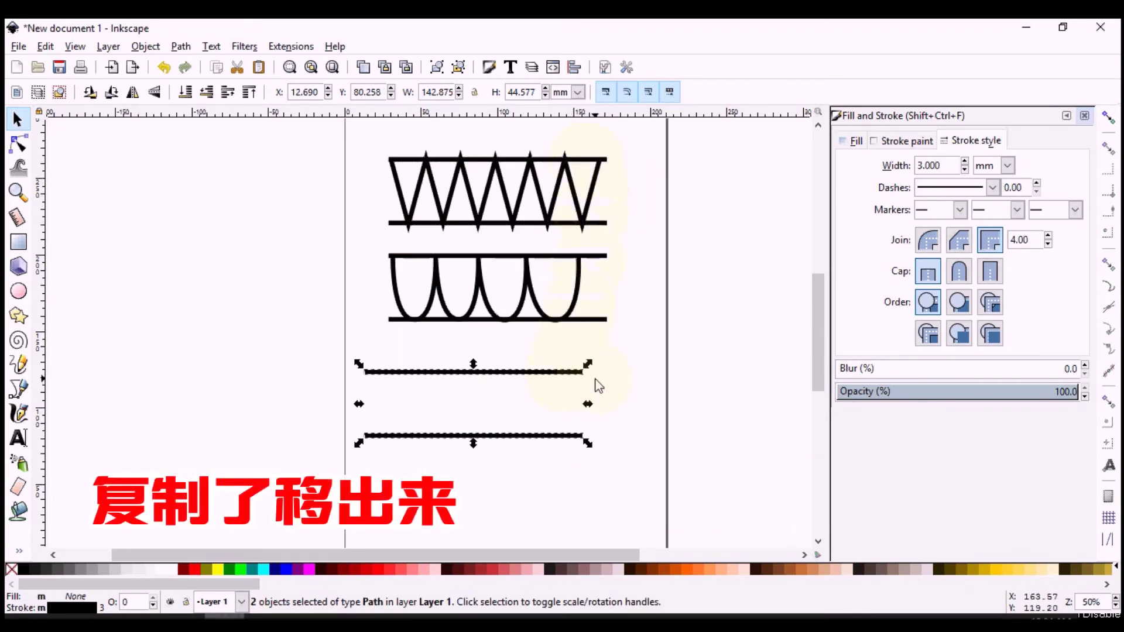
Rotate the copies 90° into vertical bars under the trusses, then nudge both trusses up.
click(558, 375)
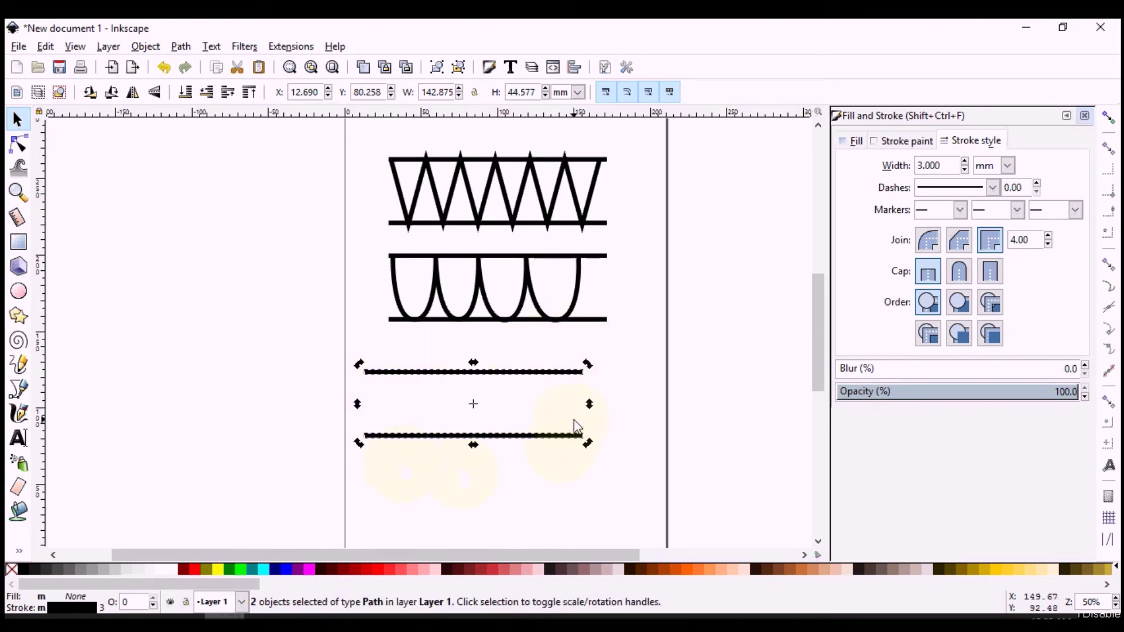
key(ctrl)
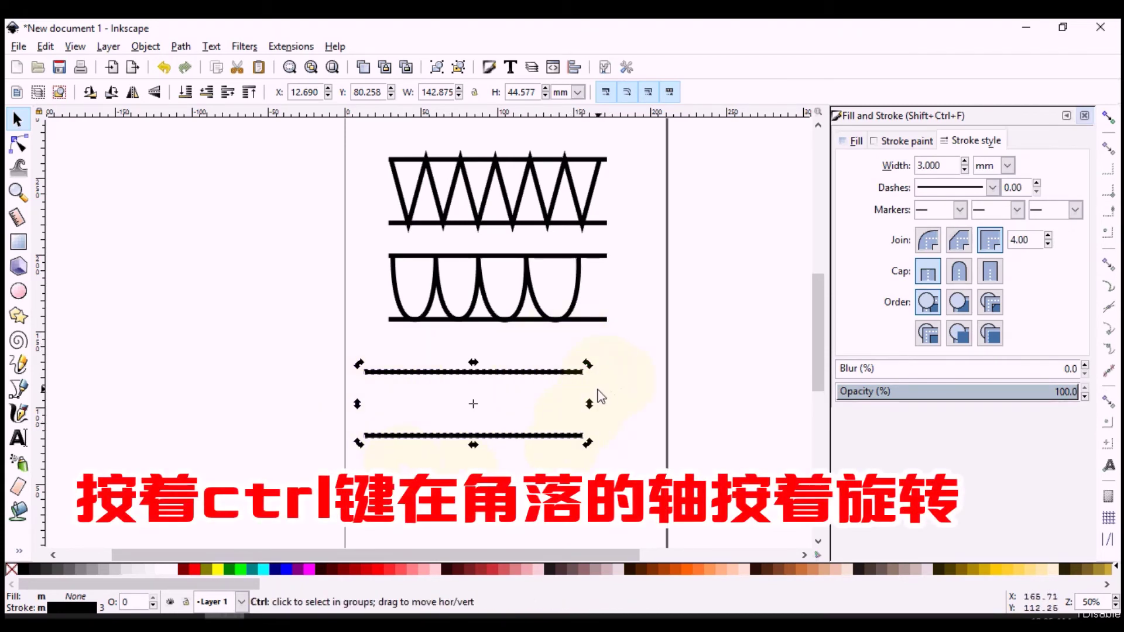
mouse_move(589, 367)
mouse_down()
mouse_move(533, 491)
mouse_move(511, 508)
mouse_up()
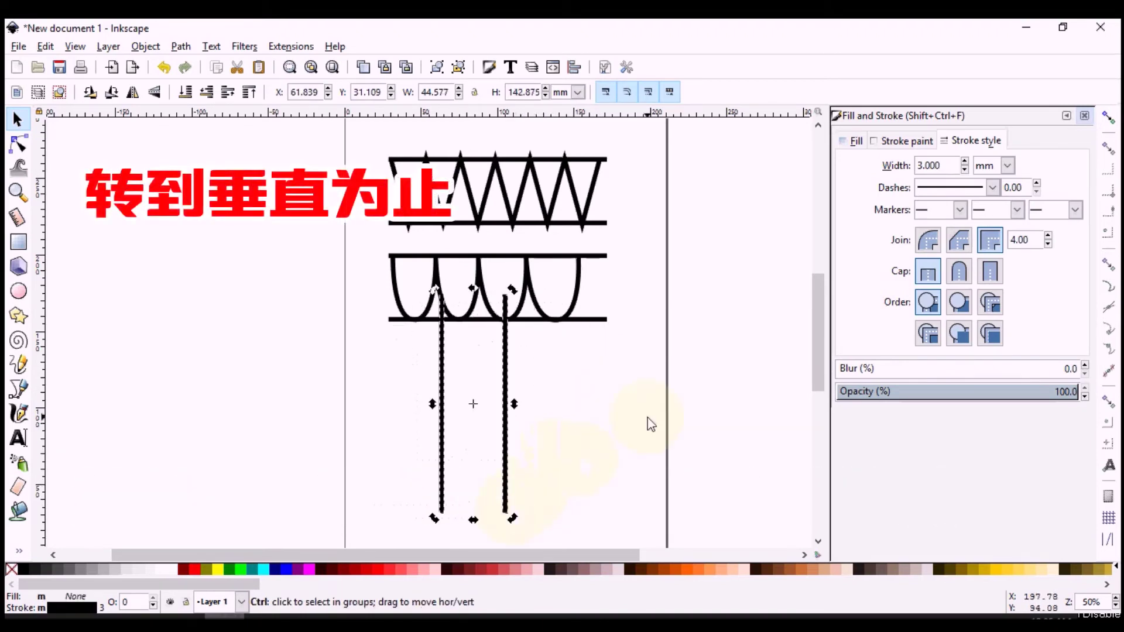
scroll(578, 416, down, 1)
scroll(567, 415, down, 1)
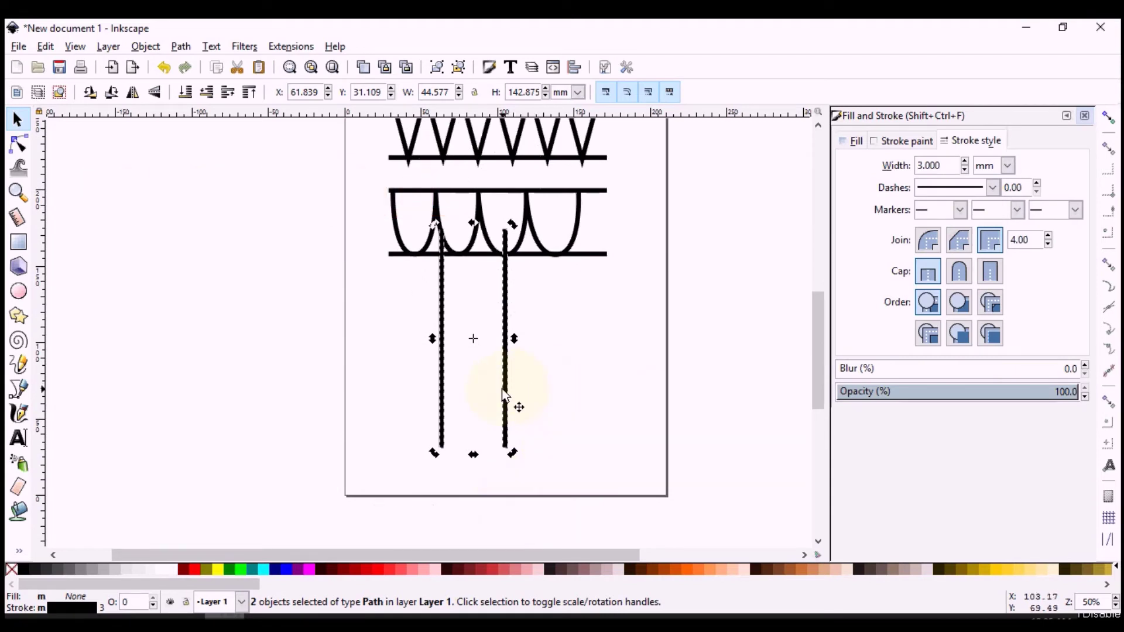
drag(506, 400, 447, 439)
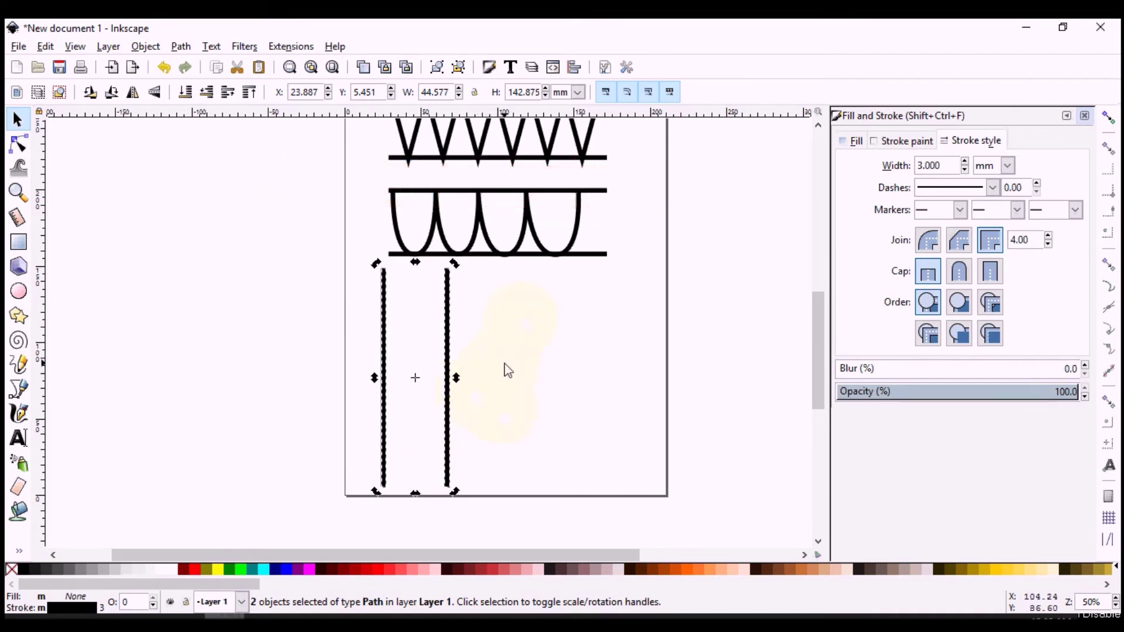
scroll(506, 370, up, 1)
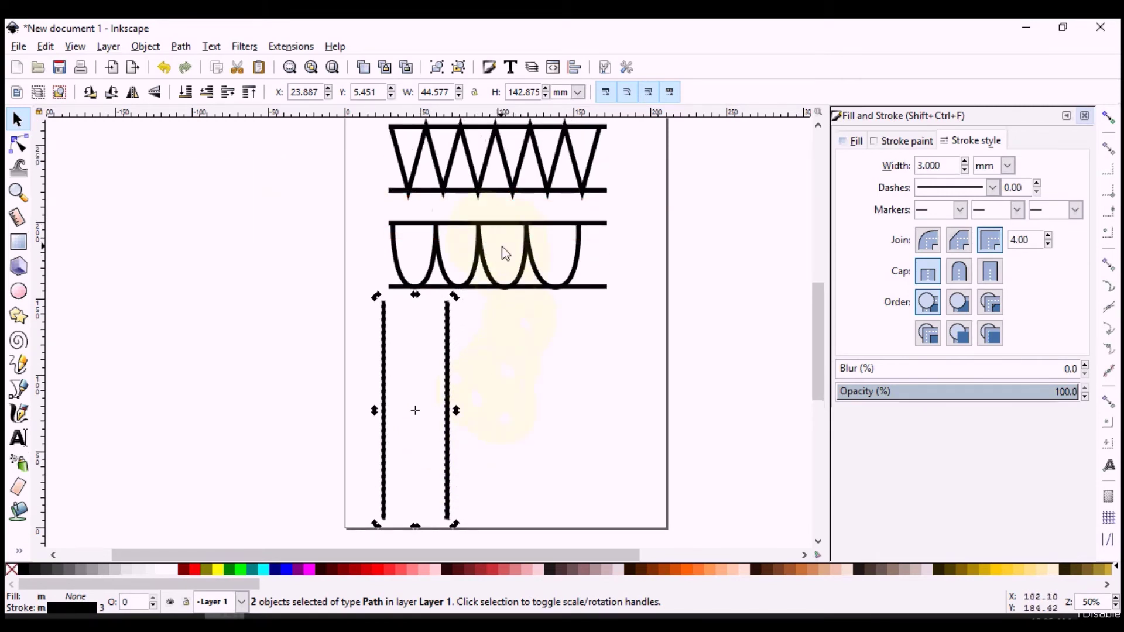
scroll(542, 230, up, 2)
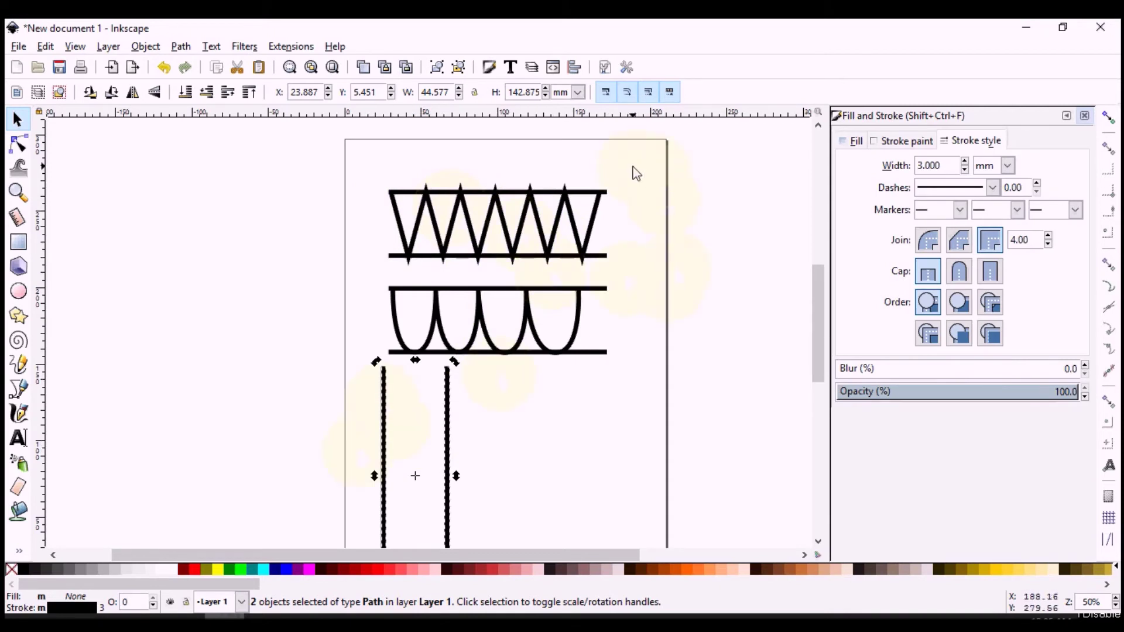
drag(633, 166, 342, 364)
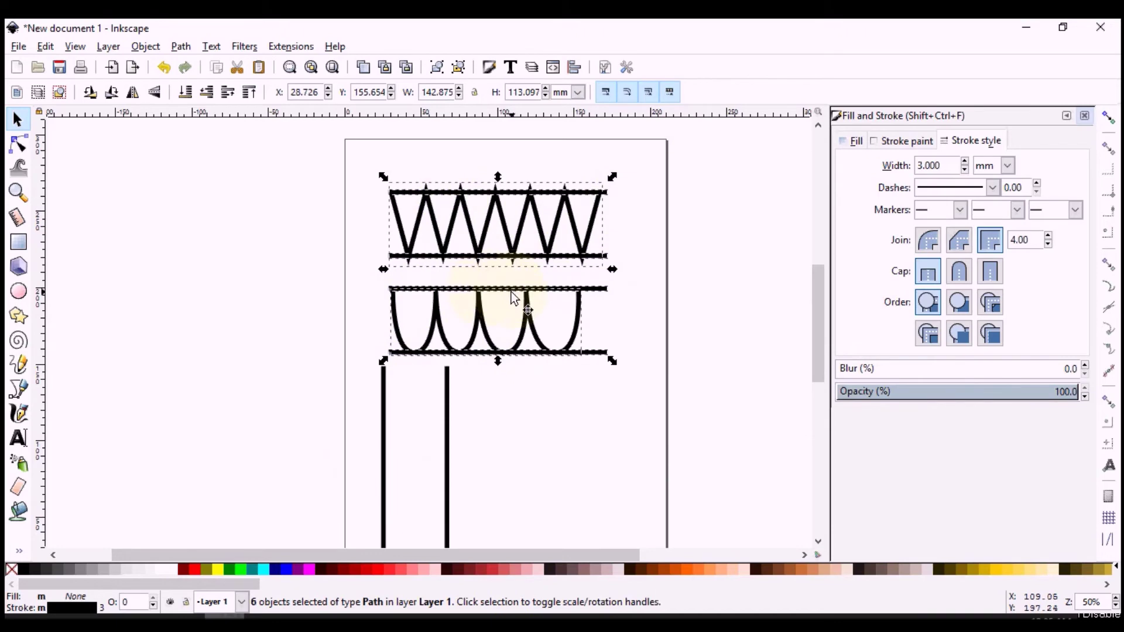
drag(504, 288, 512, 262)
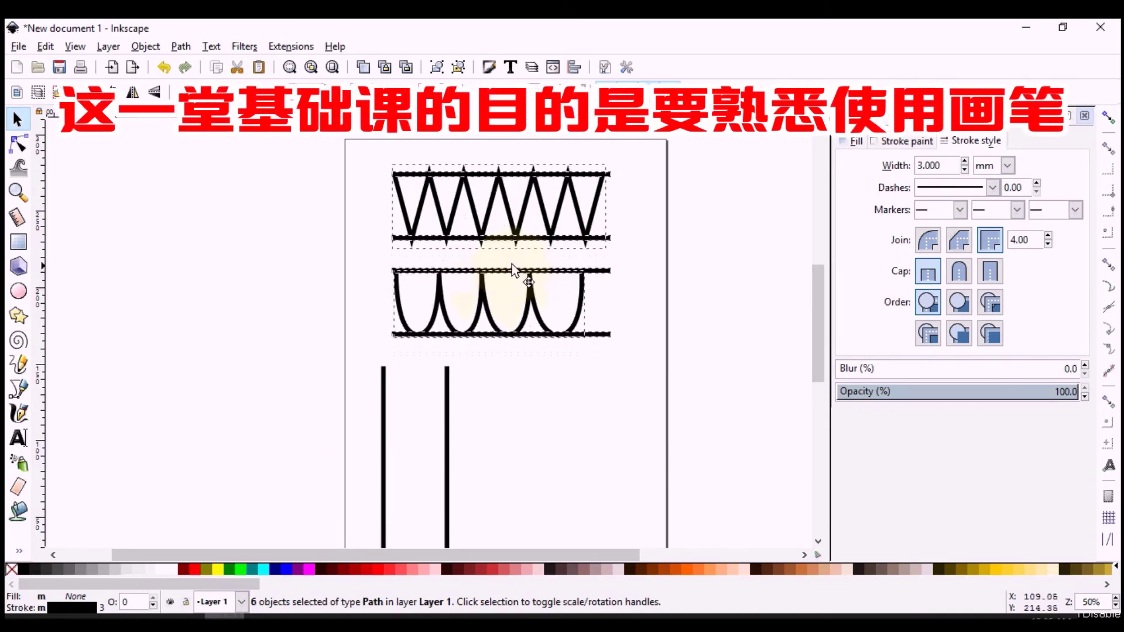
Move the vertical bars up toward the arch truss and start a path at the left bar's top.
click(637, 256)
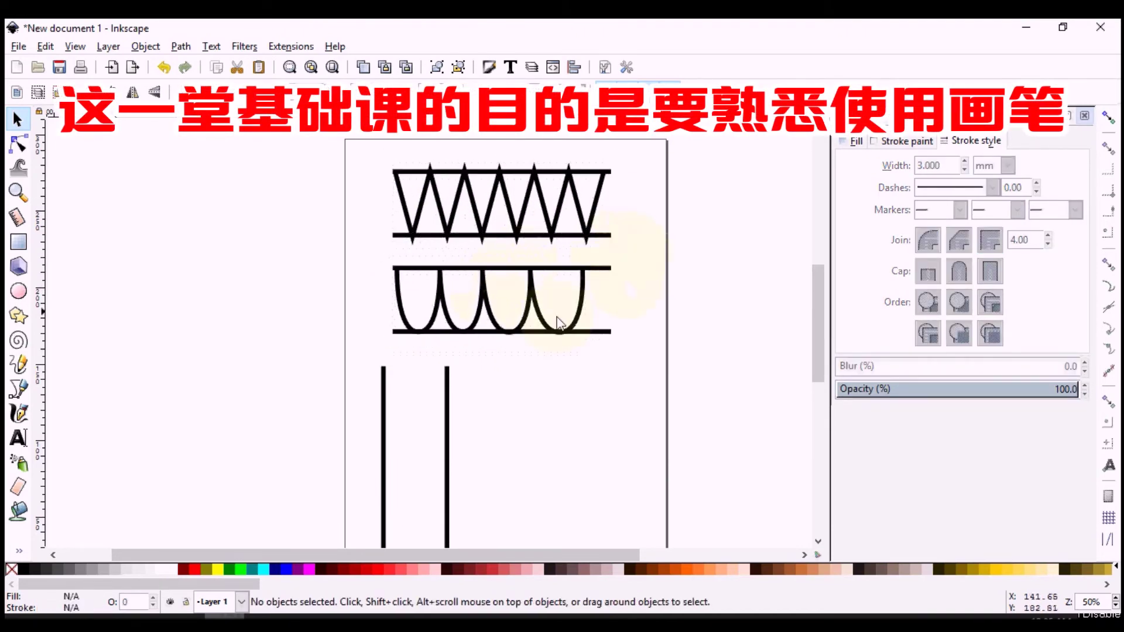
scroll(496, 382, down, 1)
scroll(496, 382, down, 2)
scroll(433, 345, up, 1)
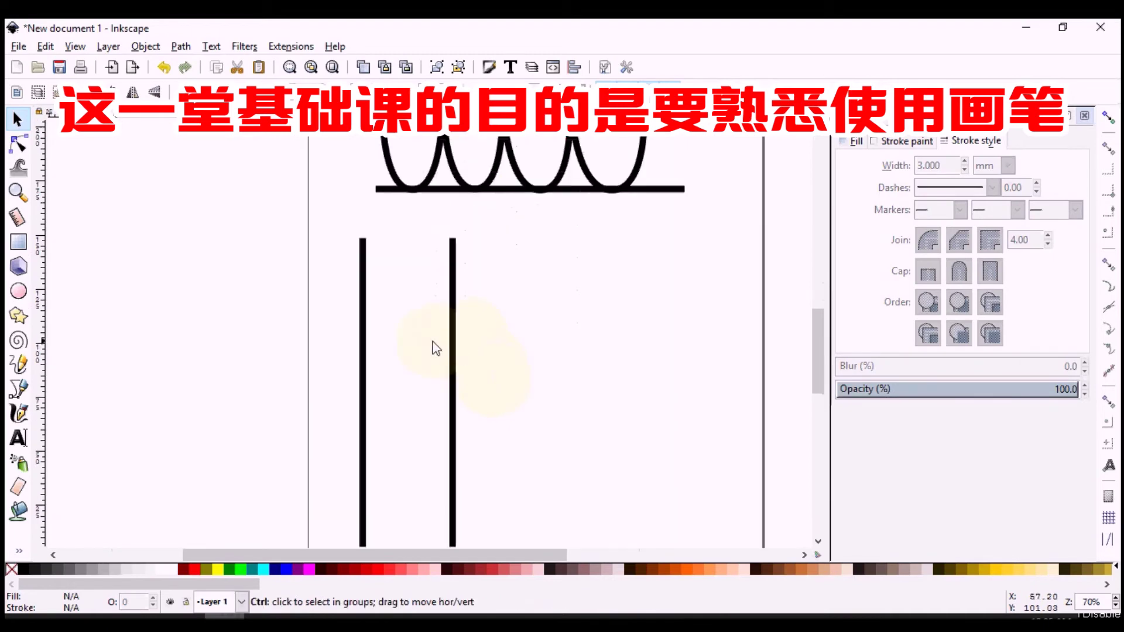
drag(494, 188, 331, 527)
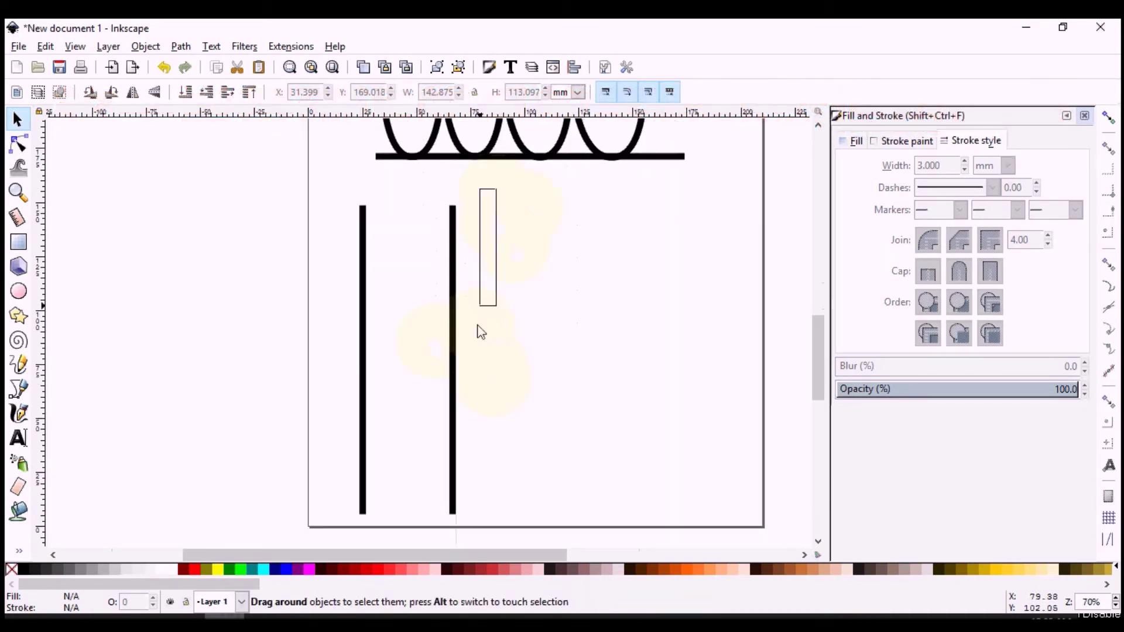
drag(455, 464, 449, 445)
click(550, 343)
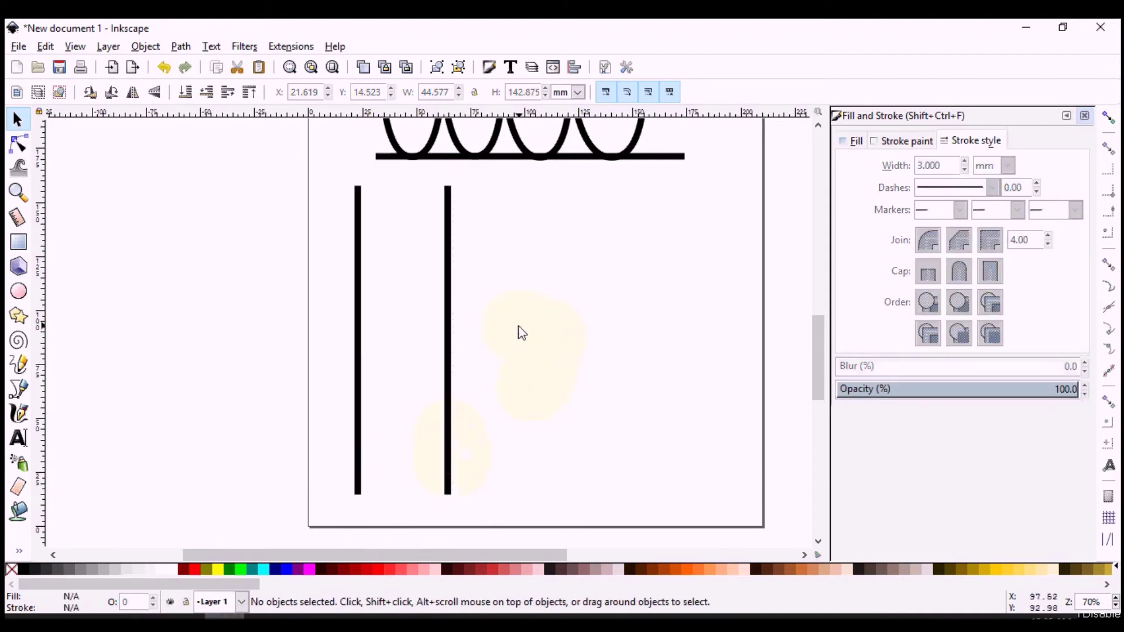
click(18, 392)
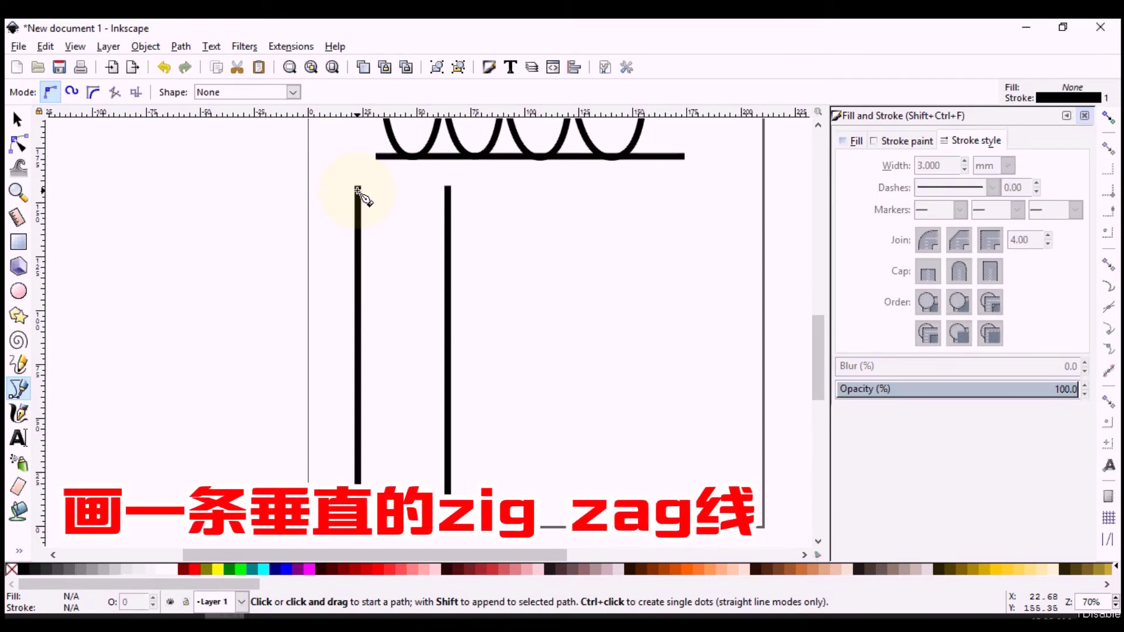
click(358, 191)
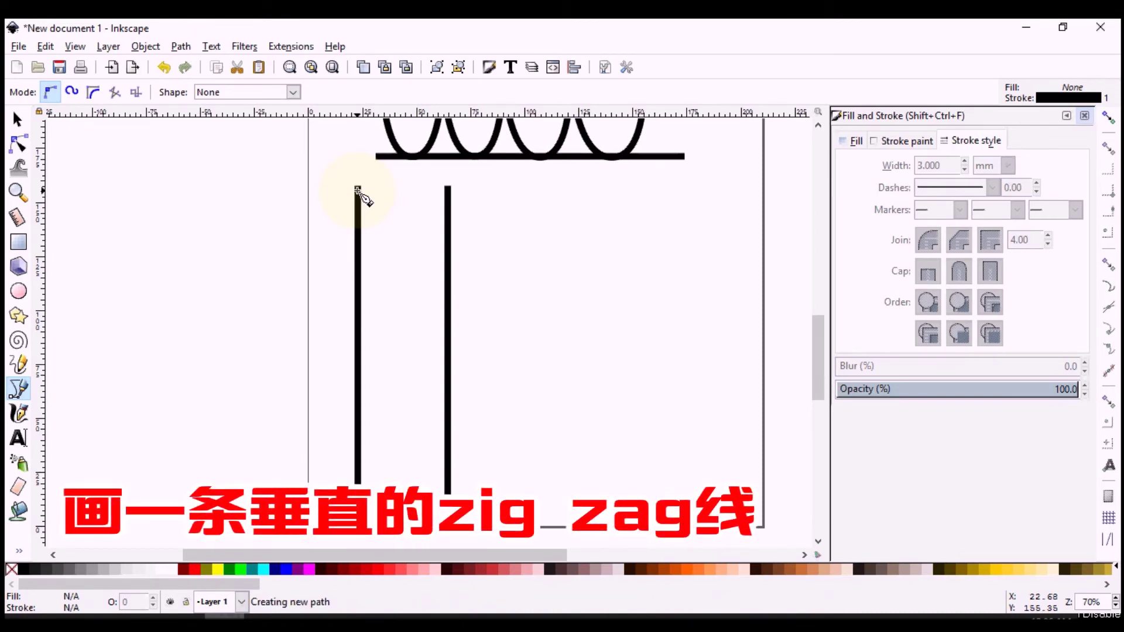
Draw a zigzag alternating between the left and right vertical bars down to their bottom ends.
click(448, 214)
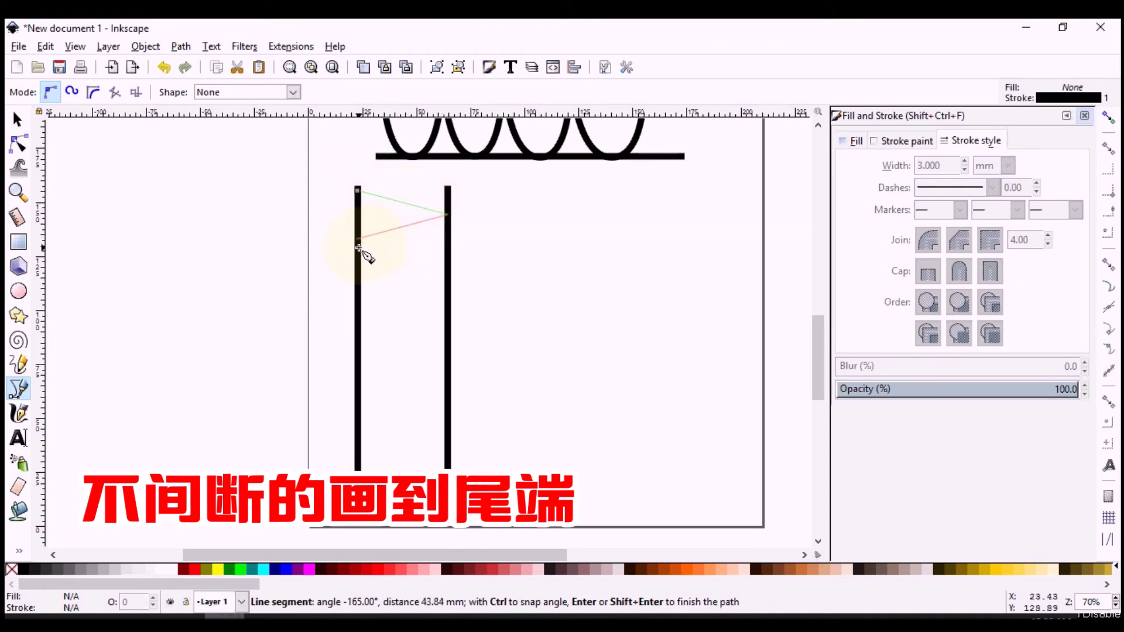
click(447, 264)
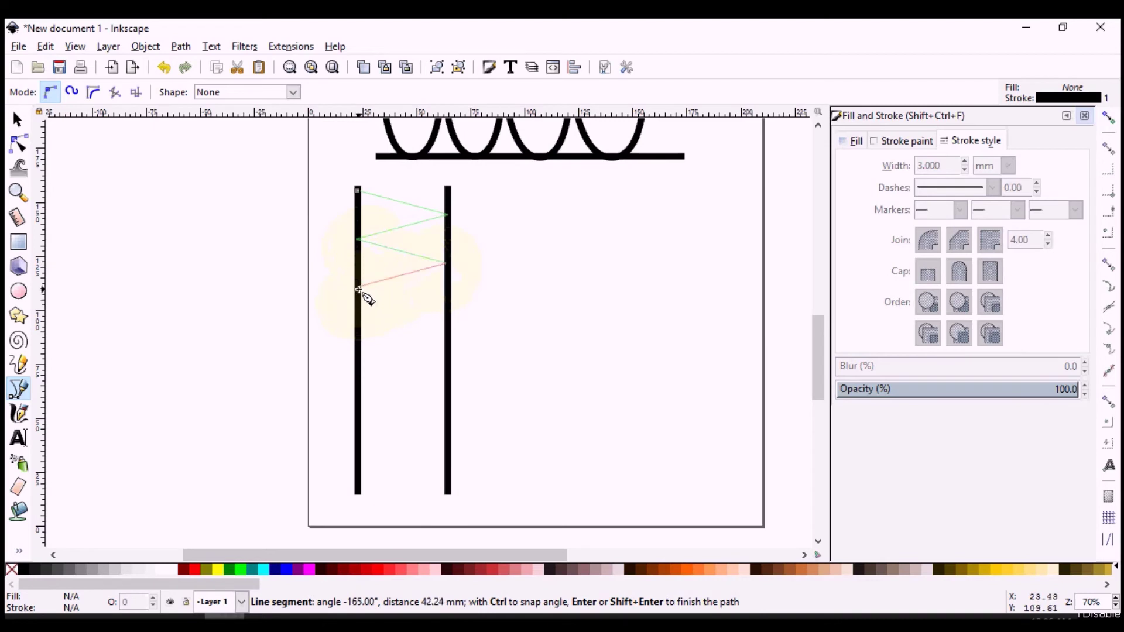
click(358, 289)
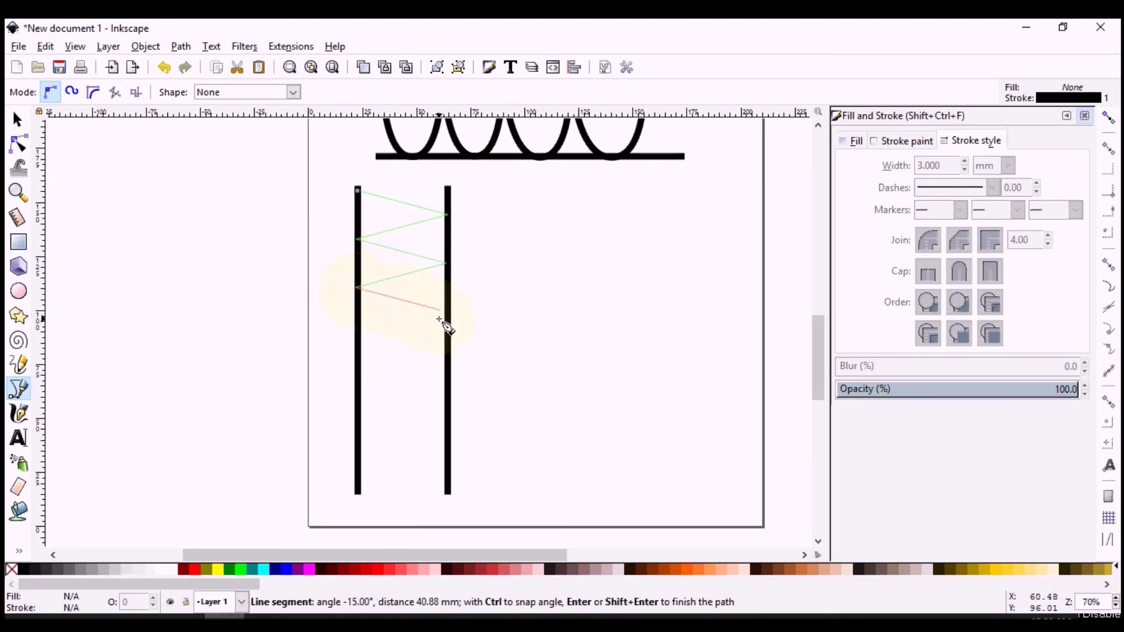
click(446, 318)
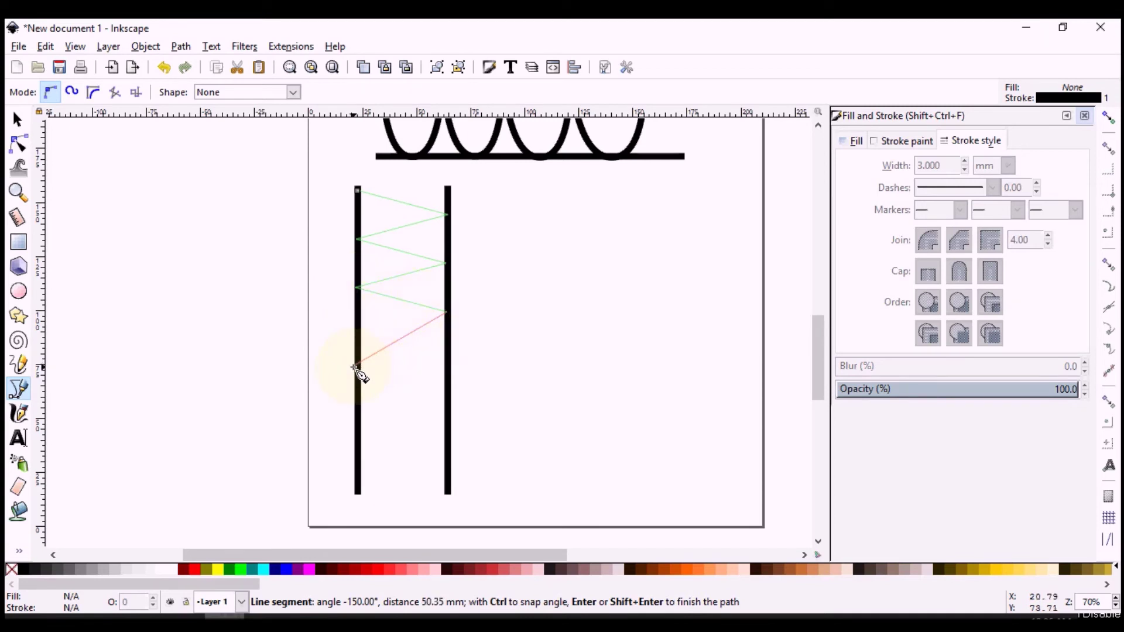
click(358, 335)
click(446, 359)
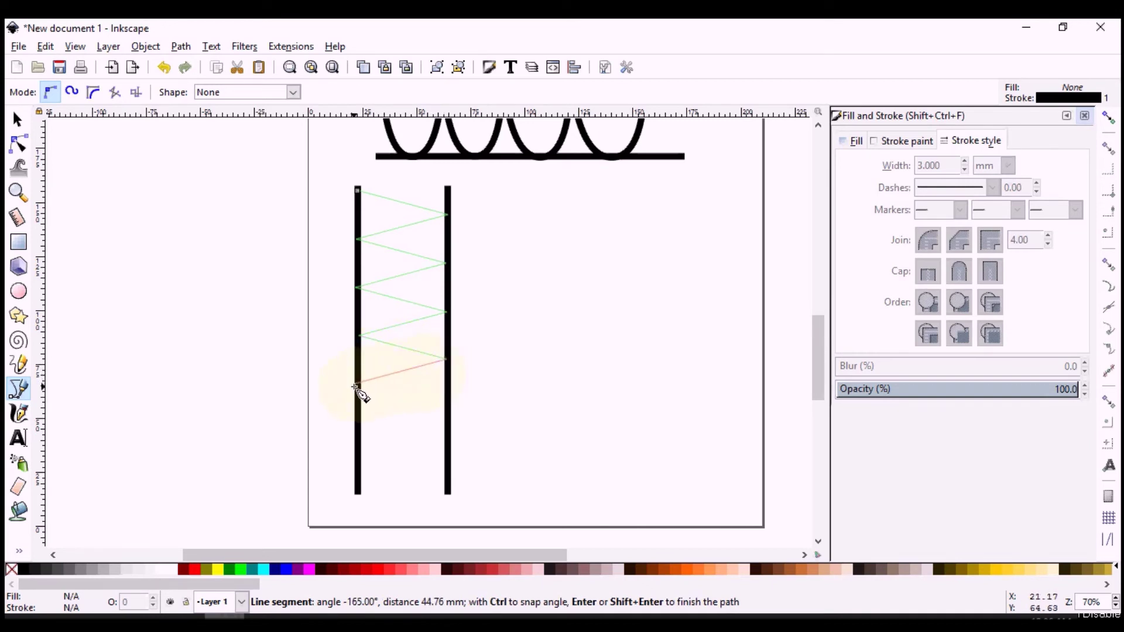
click(446, 408)
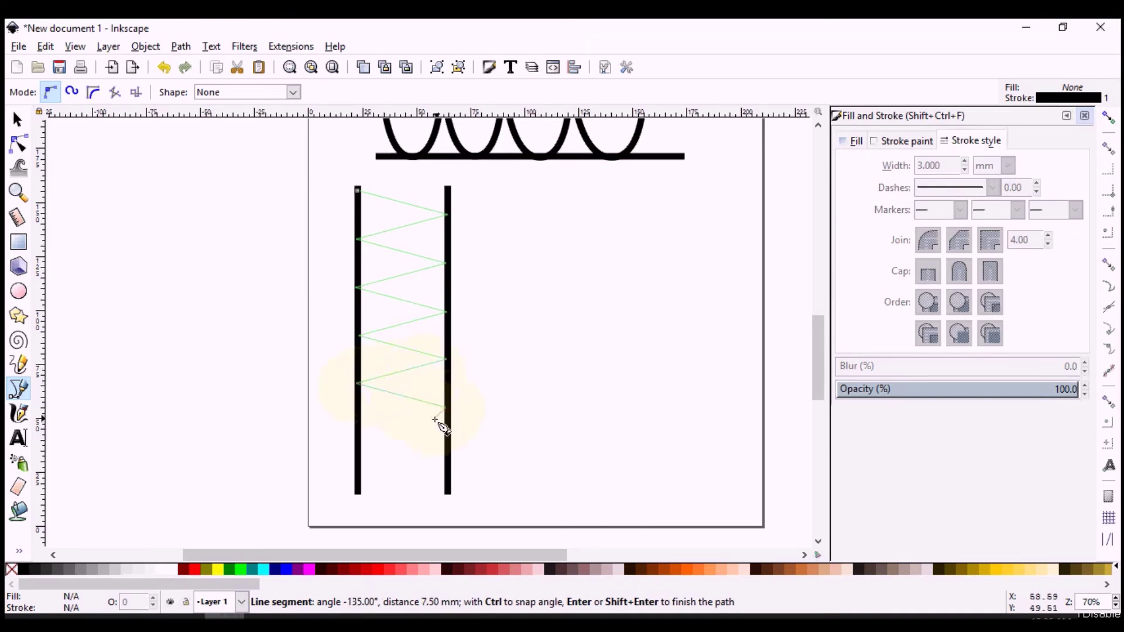
click(357, 432)
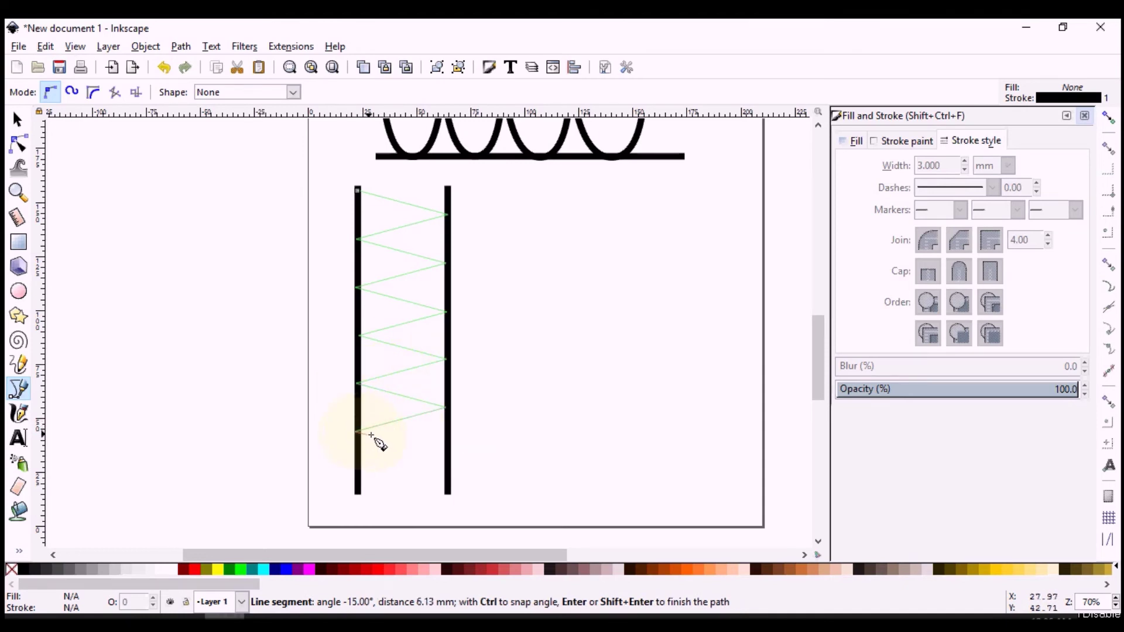
click(448, 456)
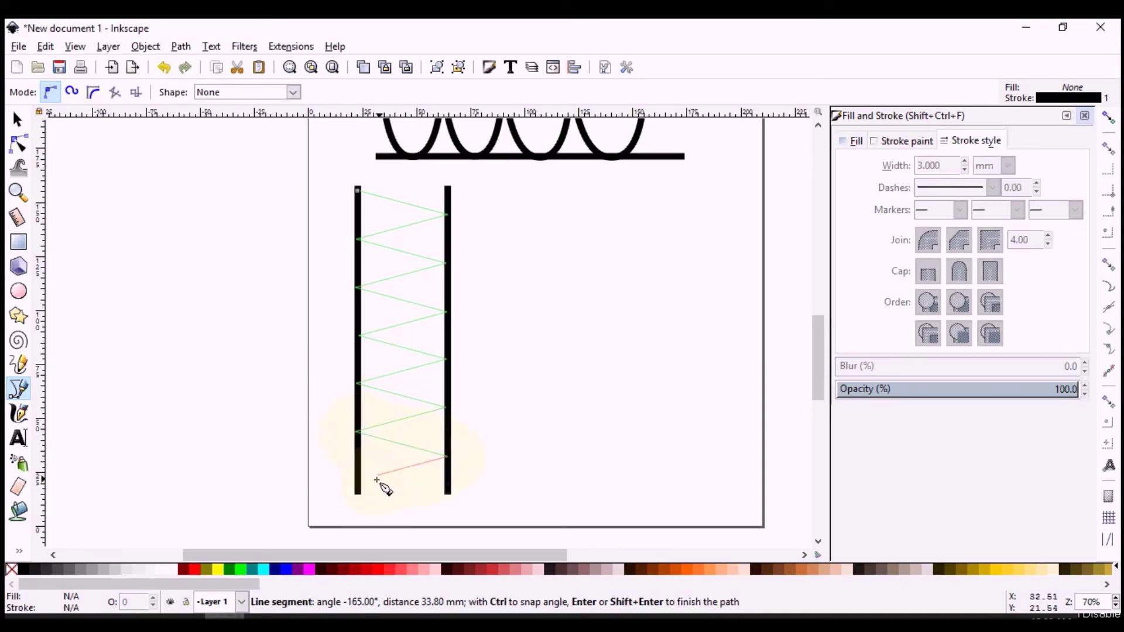
click(357, 480)
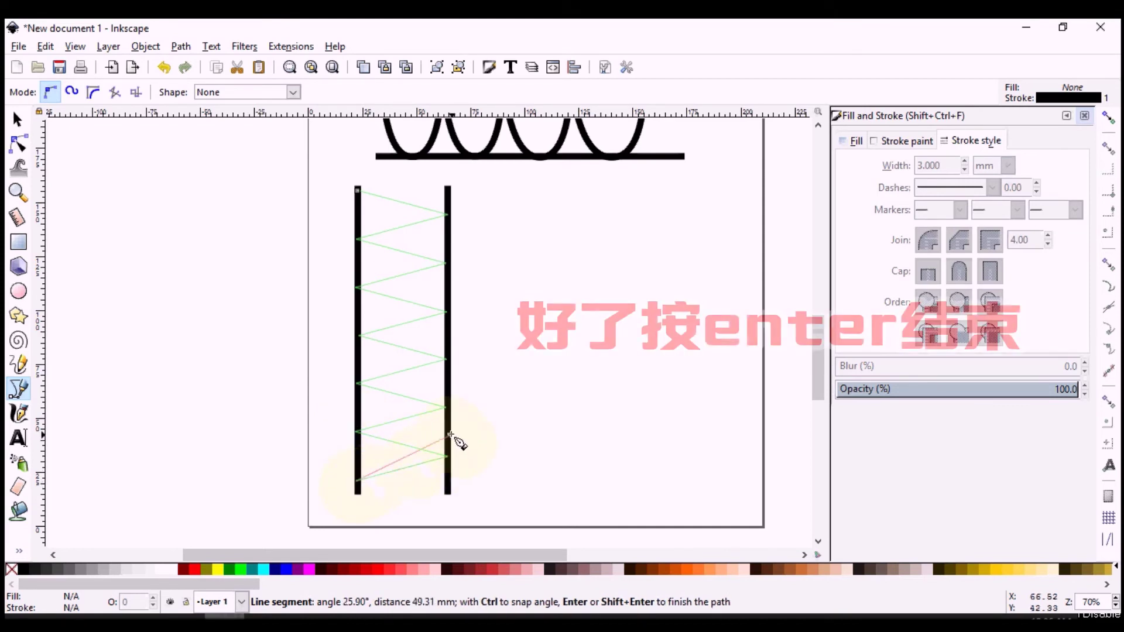
key(Return)
Set the zigzag's stroke width to 3 mm.
double_click(939, 166)
text(3)
key(Return)
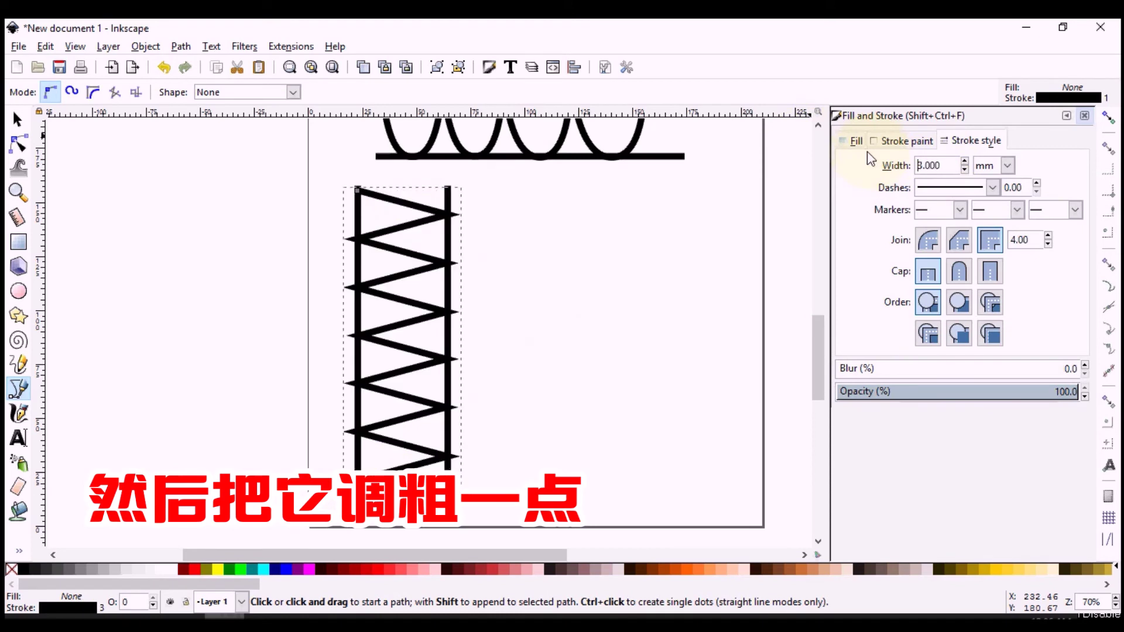
Duplicate both vertical bars and move the copies to the right of the zigzag.
key(s)
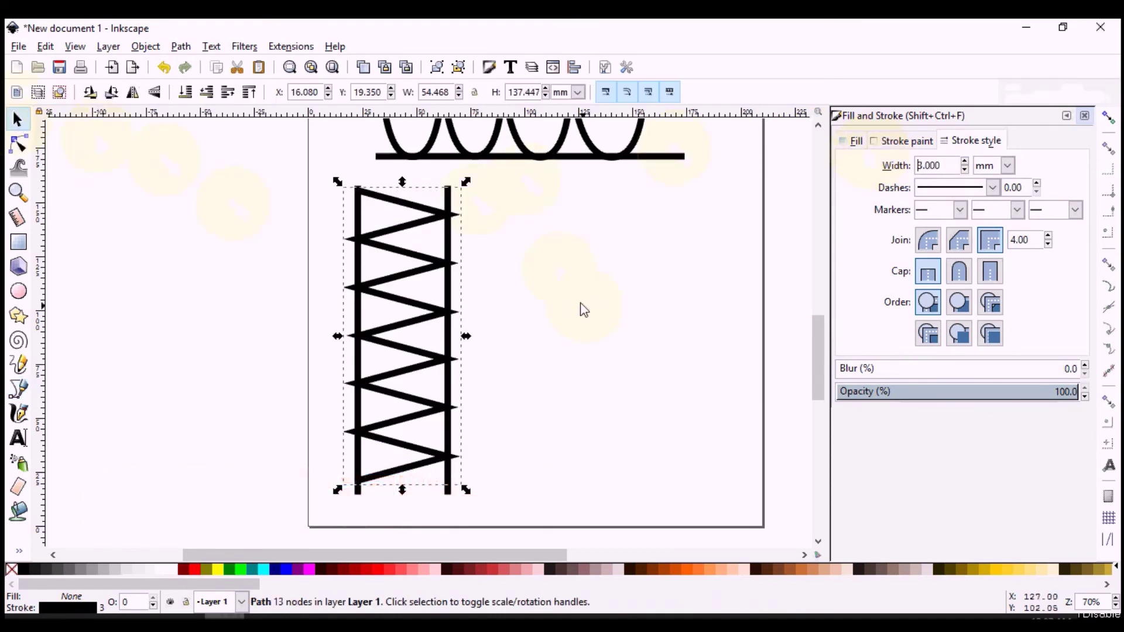
click(445, 238)
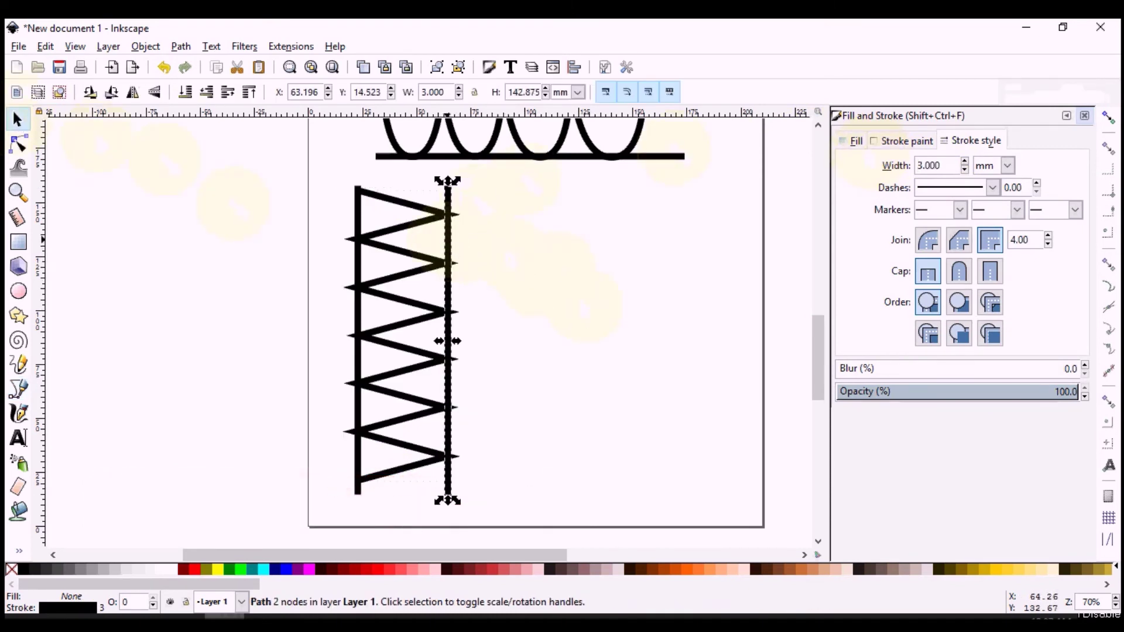
shift+click(357, 213)
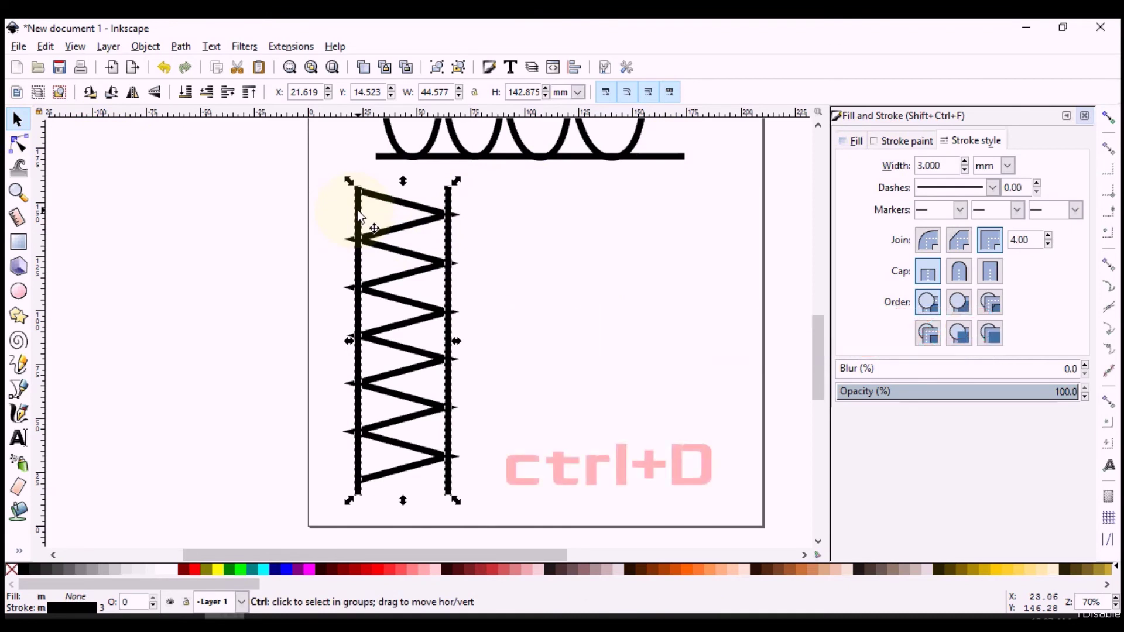
key(ctrl+d)
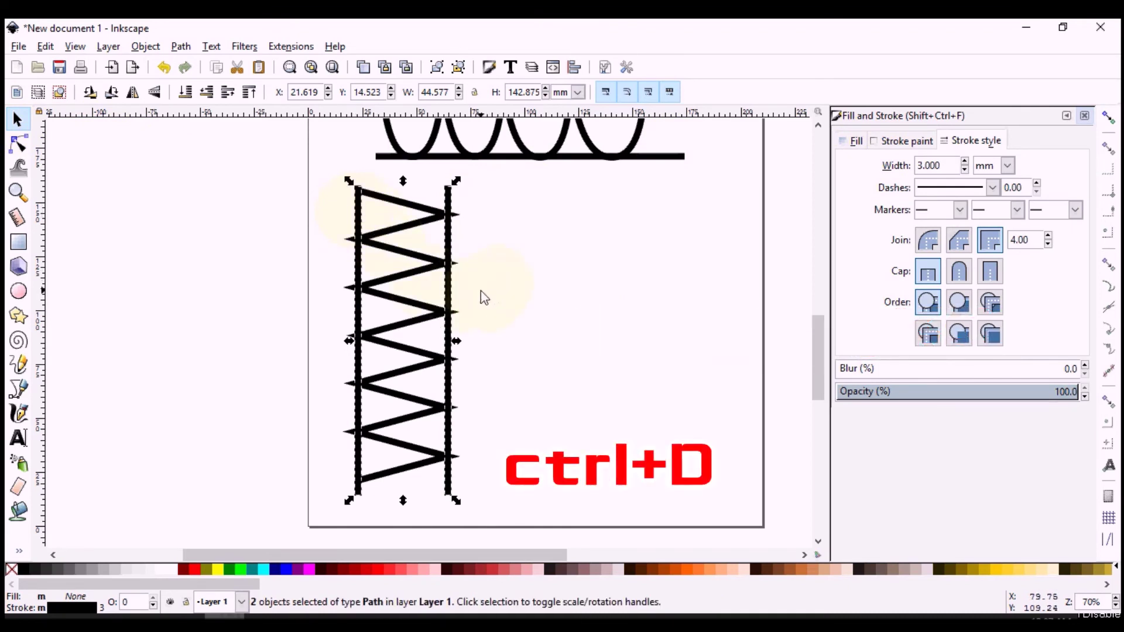
key(alt)
drag(479, 289, 606, 302)
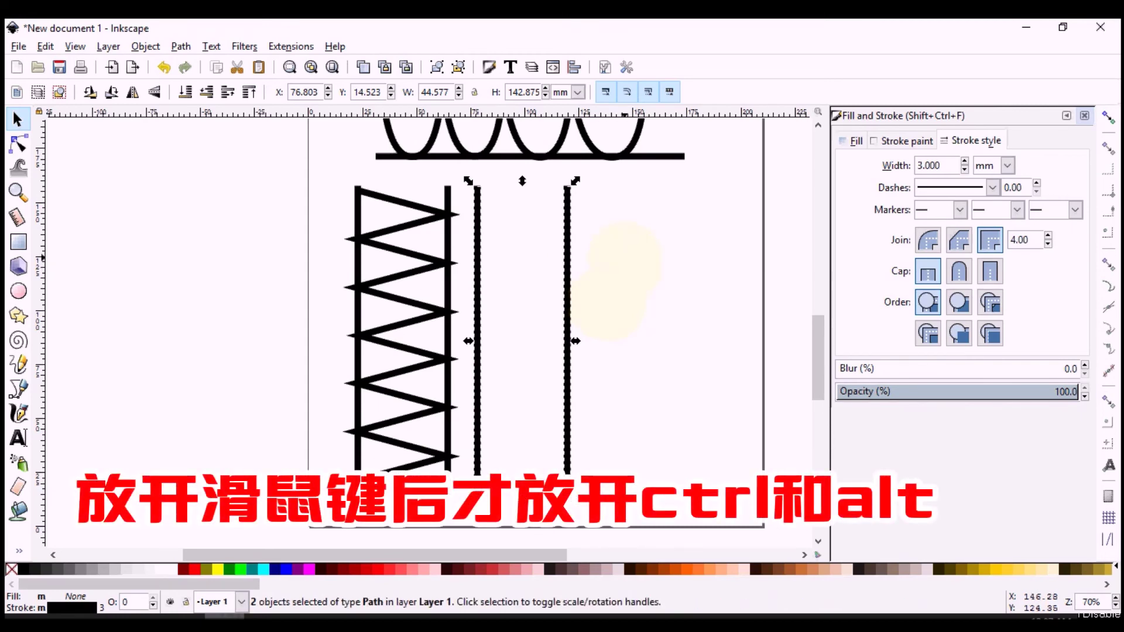
drag(624, 263, 462, 263)
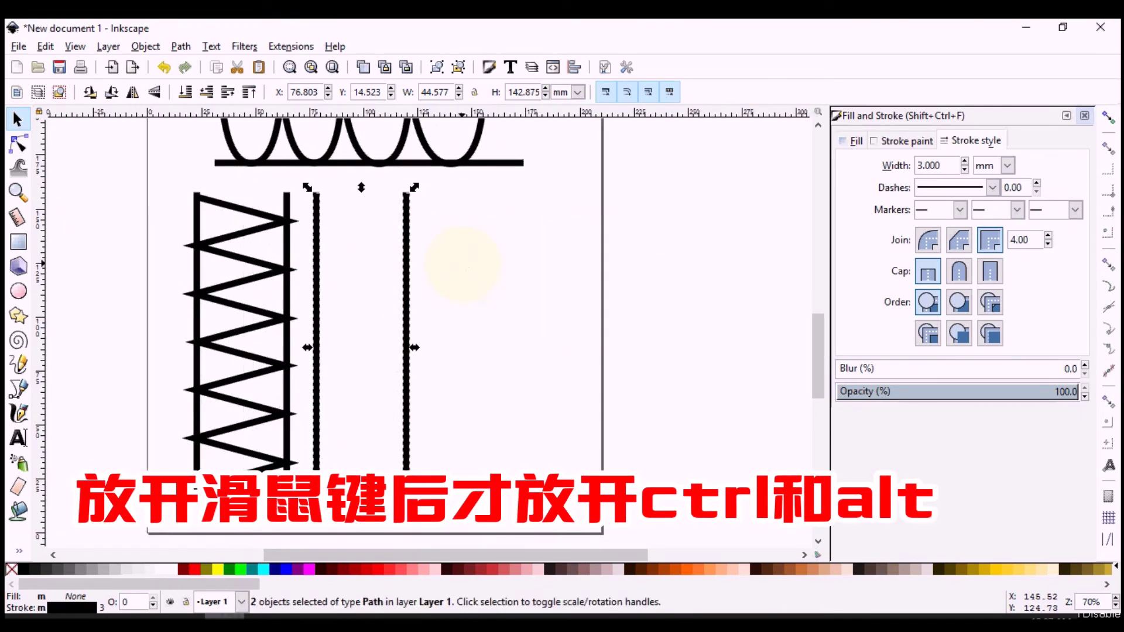
click(19, 391)
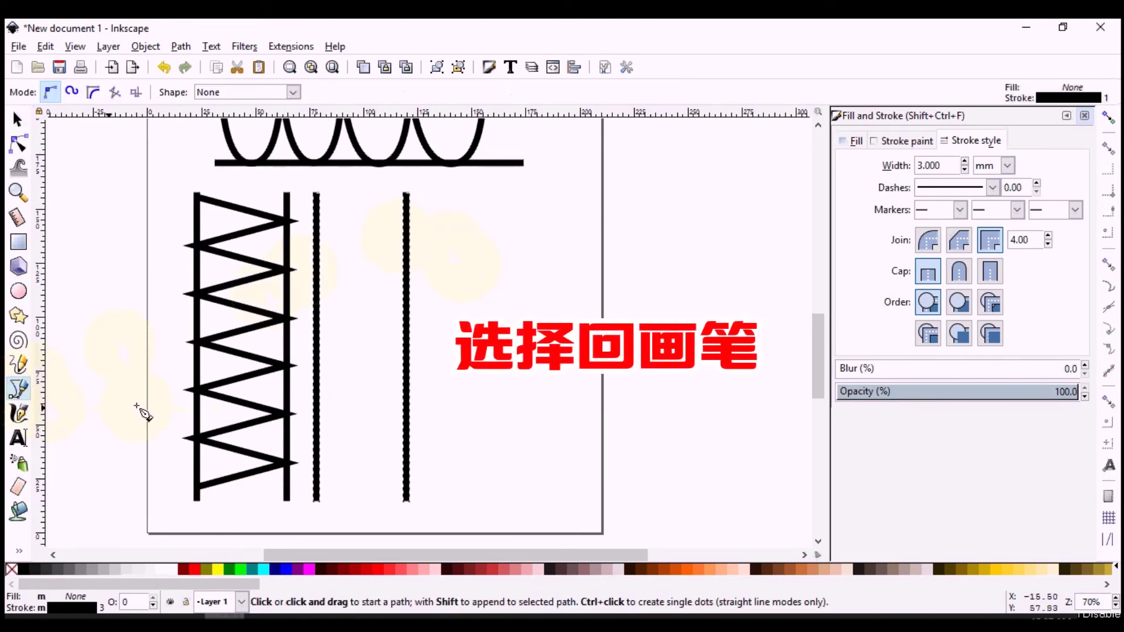
Start a Bezier path atop the middle bar, curving the first arc to the right bar and back.
mouse_move(326, 151)
mouse_down()
mouse_move(388, 244)
mouse_move(398, 286)
mouse_up()
drag(384, 351, 394, 275)
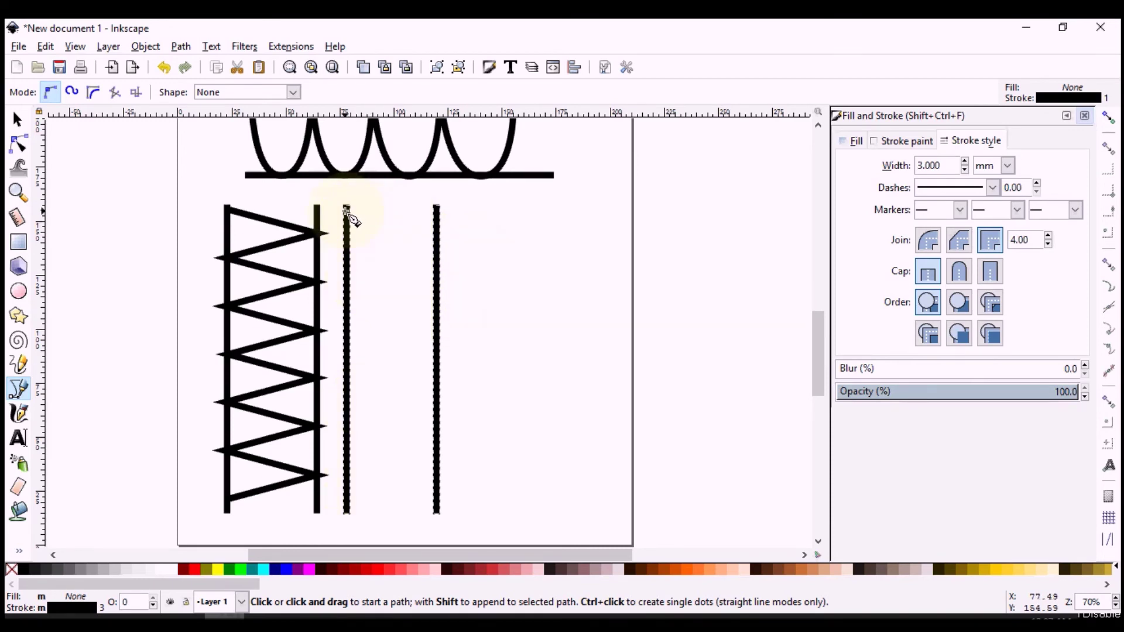
click(345, 210)
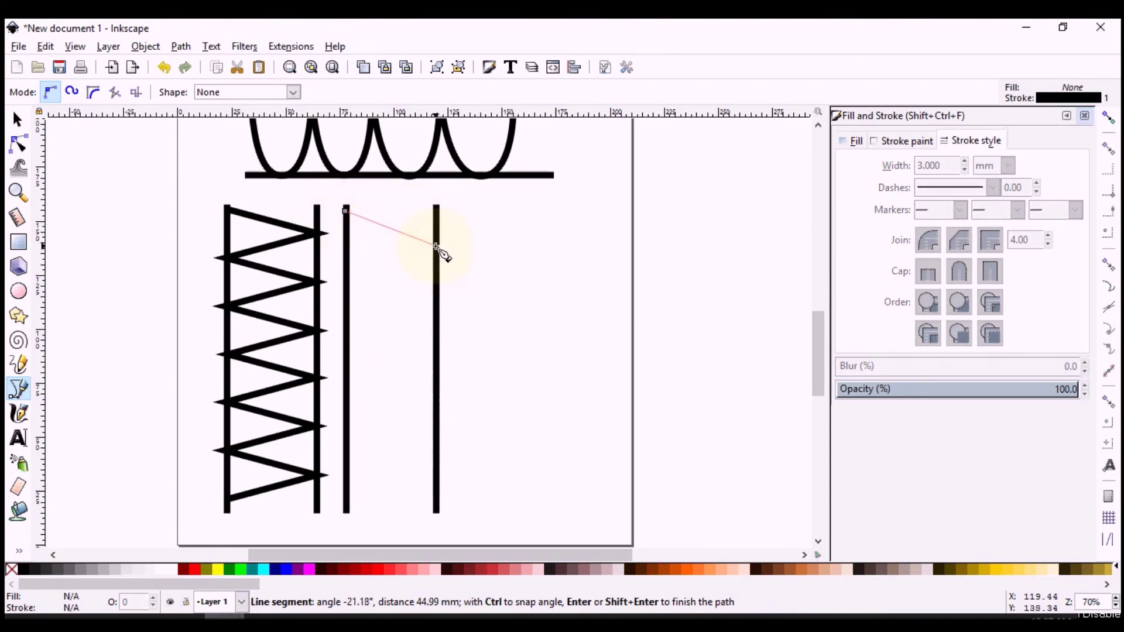
drag(436, 245, 436, 278)
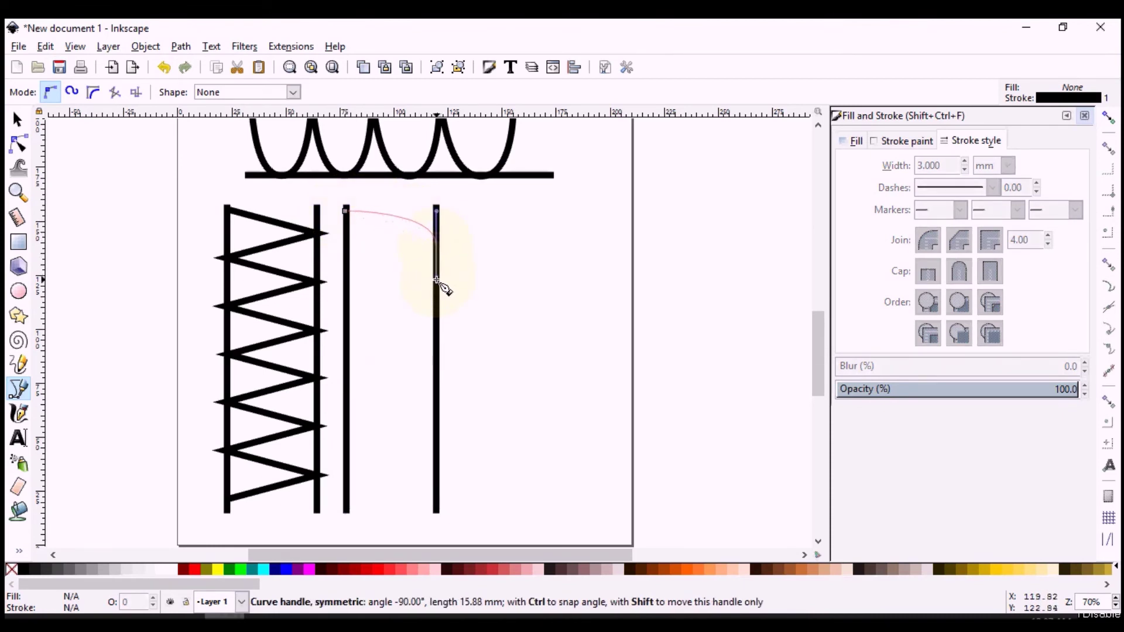
click(346, 275)
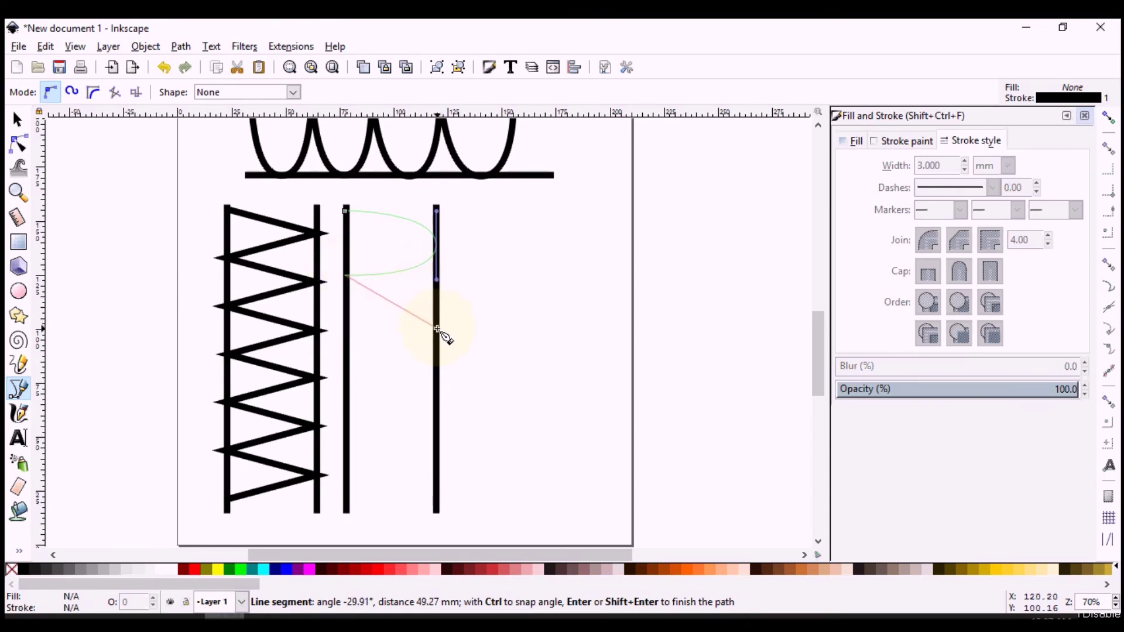
Add the second and third D-shaped arcs between the right and middle bars and finish the path.
drag(436, 328, 437, 371)
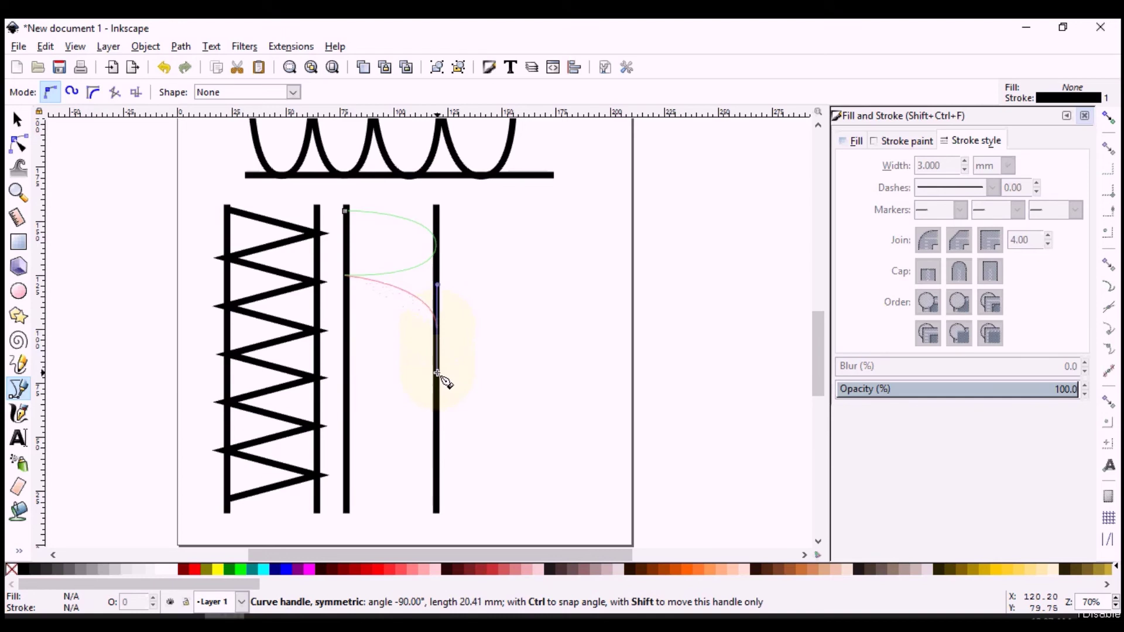
drag(437, 374, 438, 373)
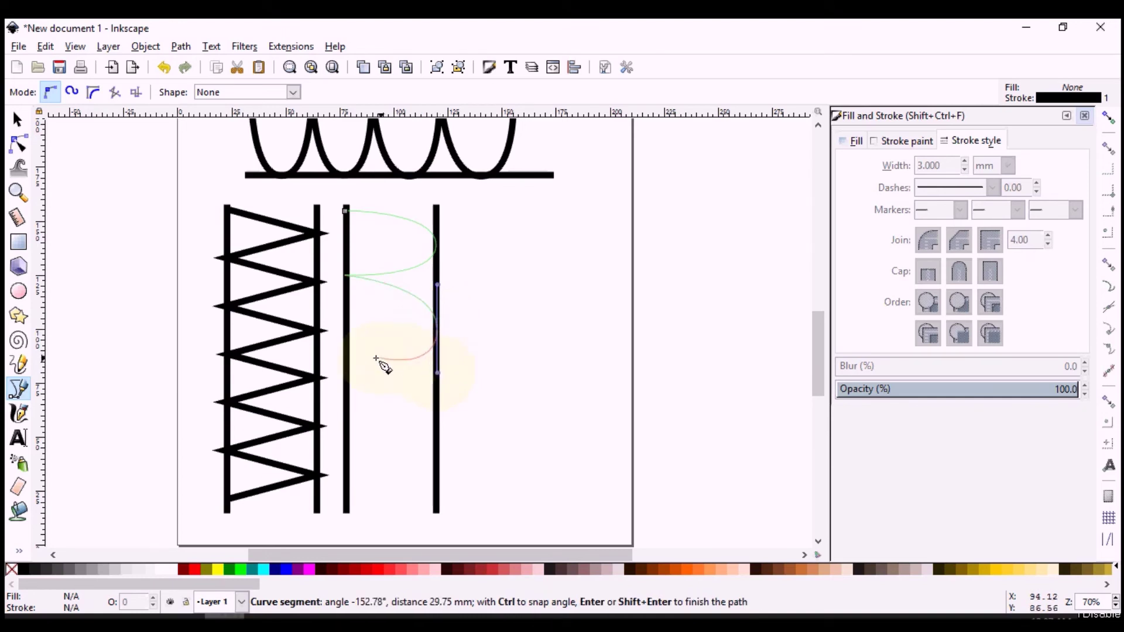
click(347, 367)
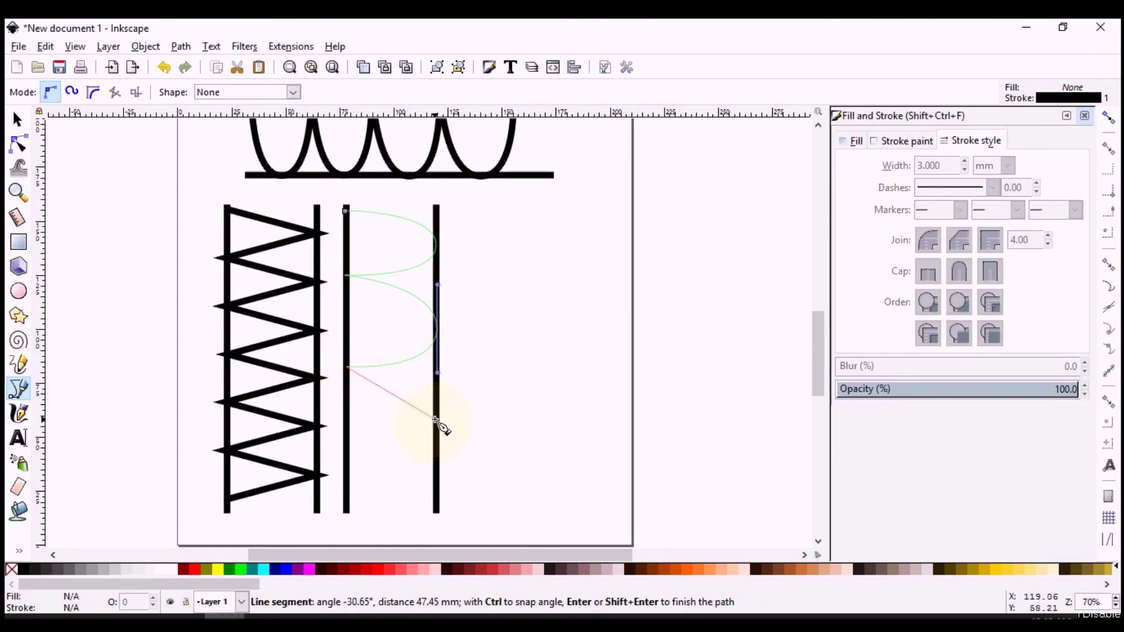
drag(436, 419, 436, 458)
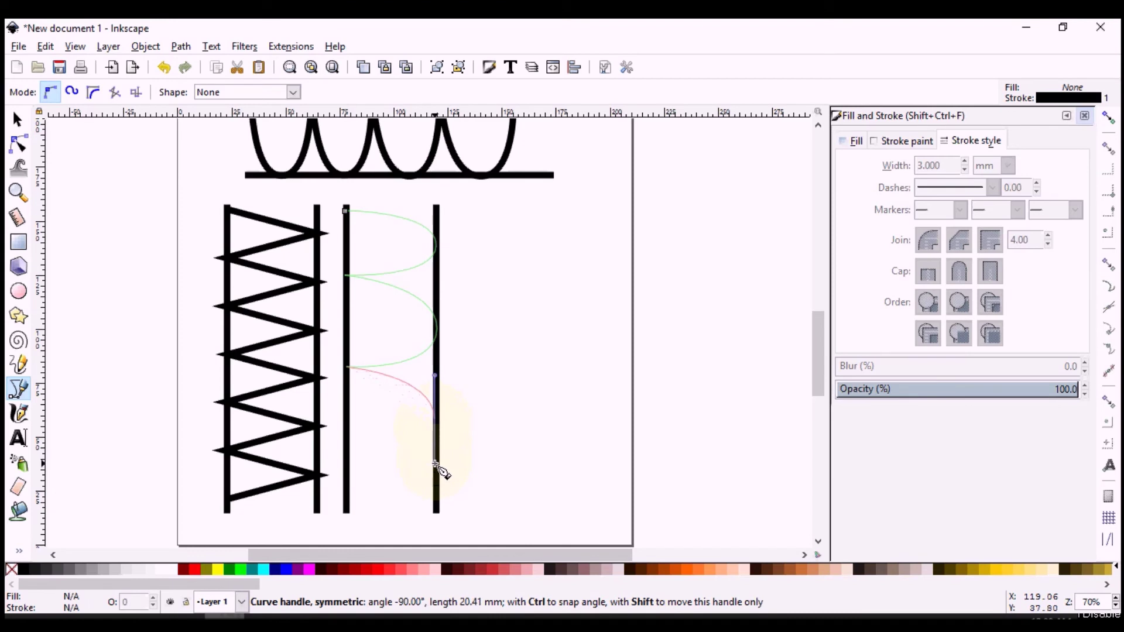
drag(434, 462, 433, 461)
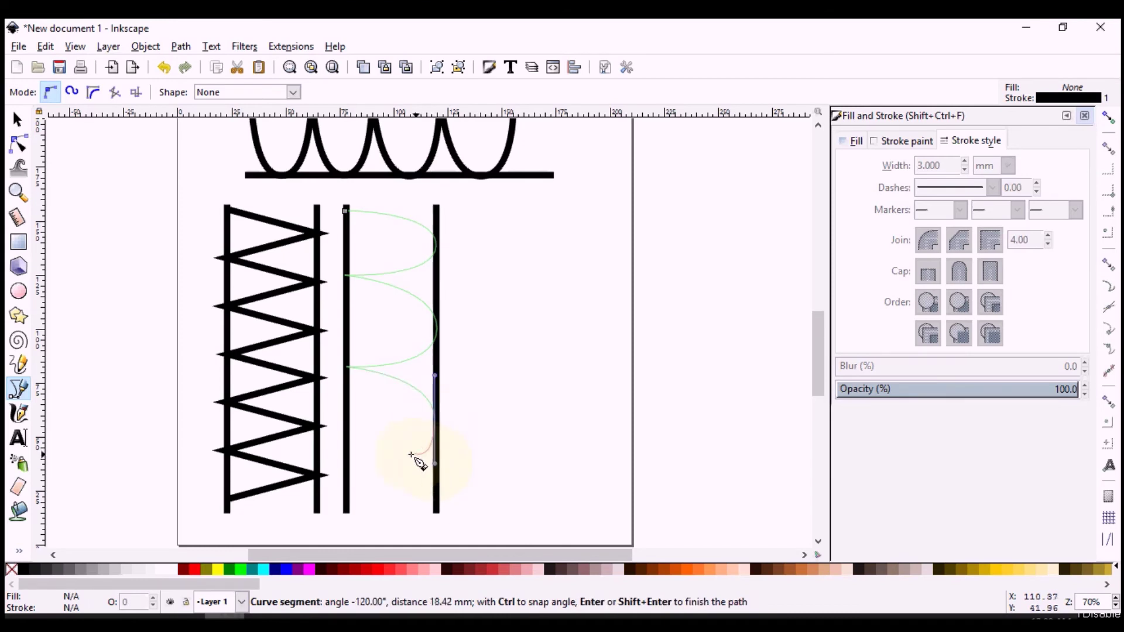
click(347, 462)
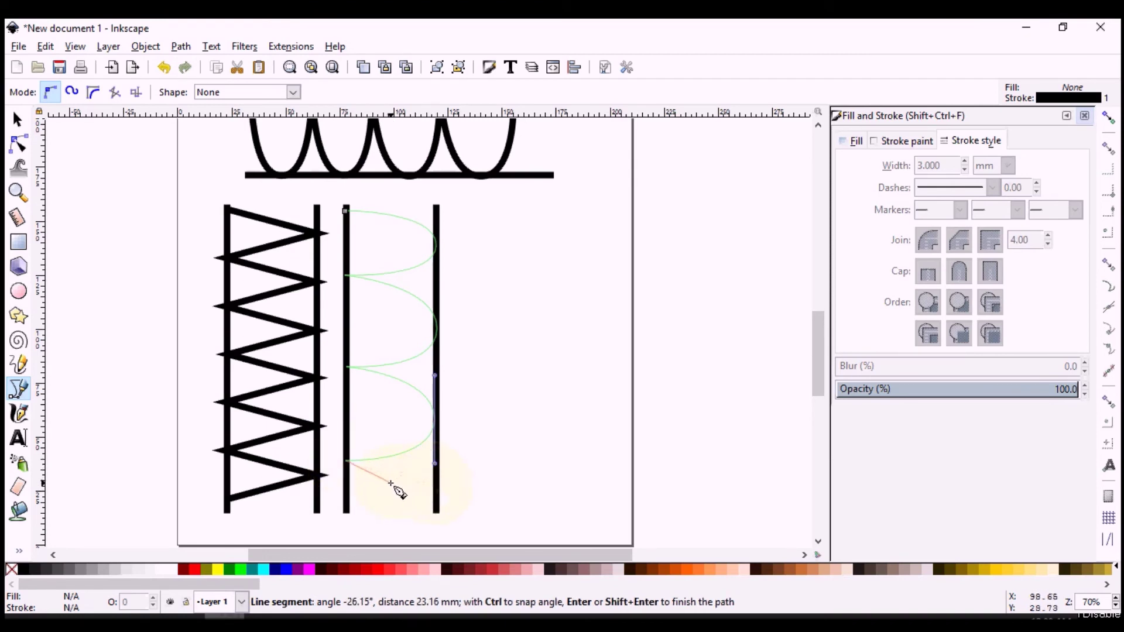
key(Return)
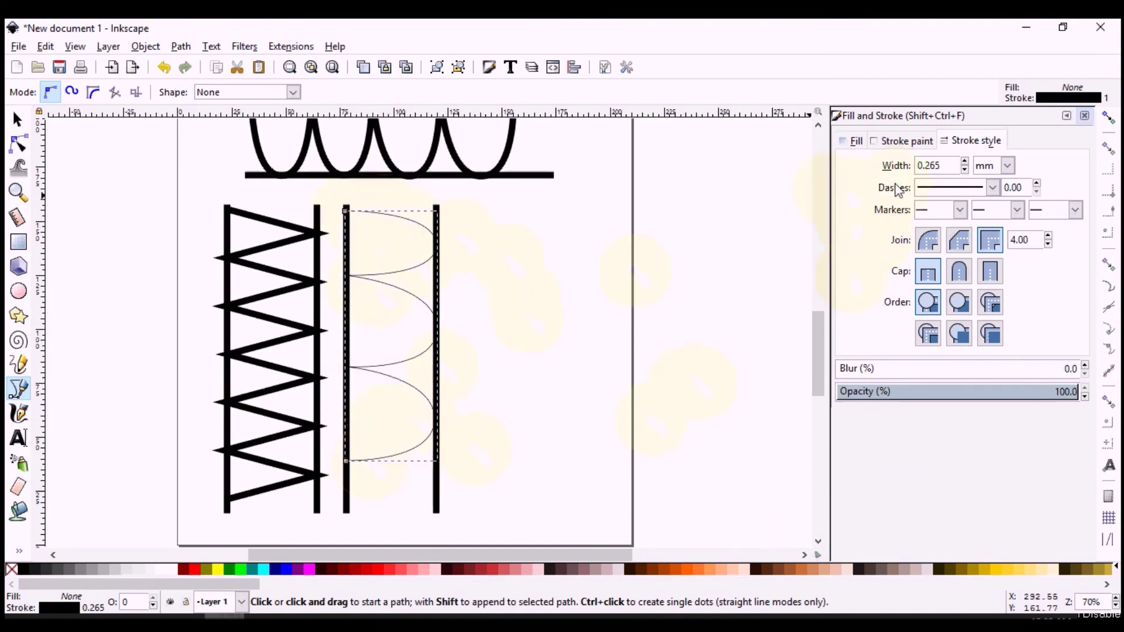
Give the D-curve path a 3 mm stroke width.
double_click(948, 166)
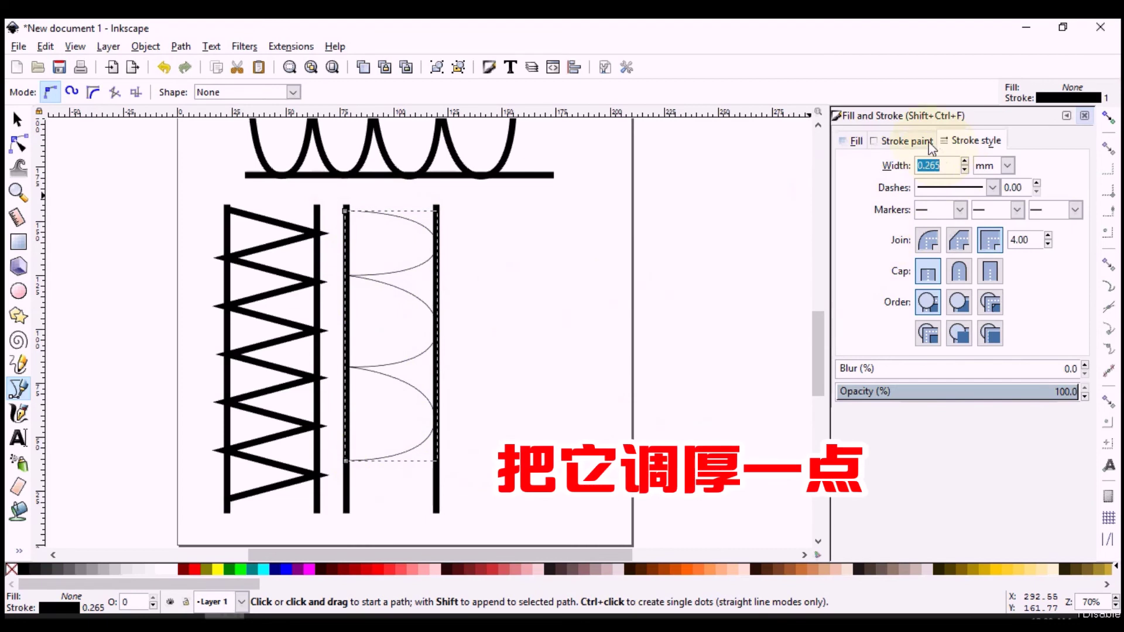
text(3)
key(Return)
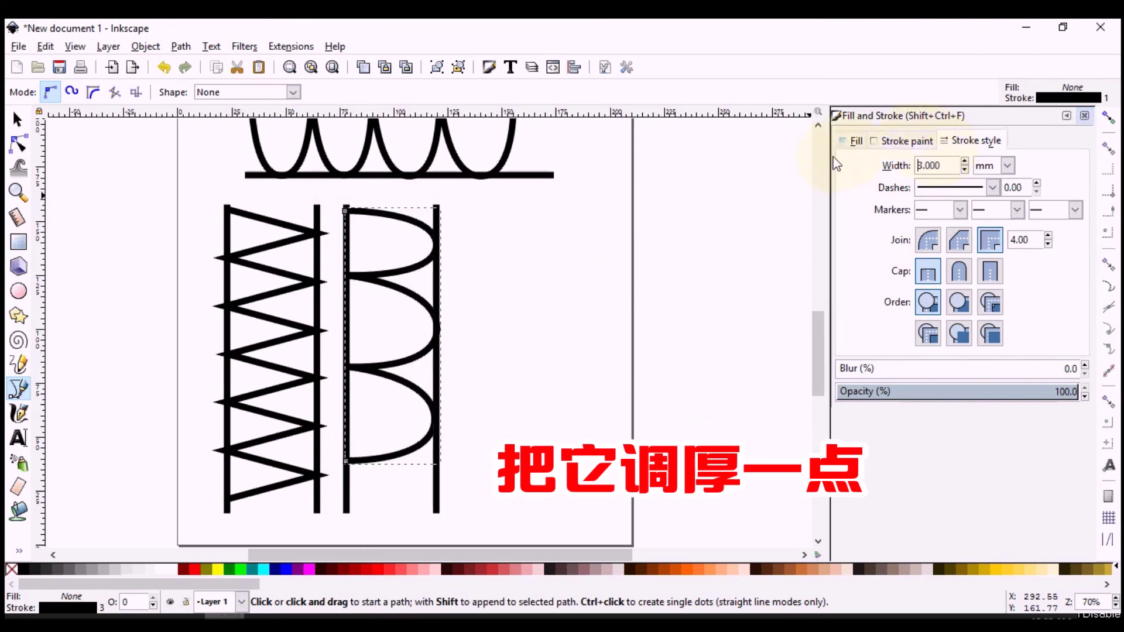
click(17, 121)
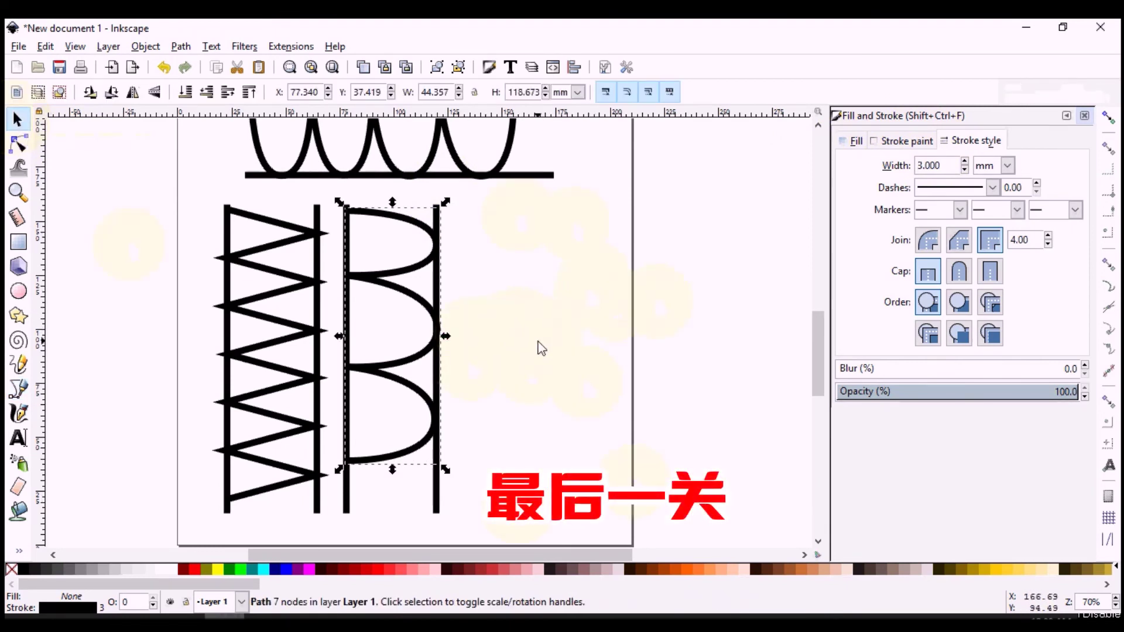
Select all the truss drawings and shrink them together proportionally.
scroll(541, 348, up, 1)
click(529, 403)
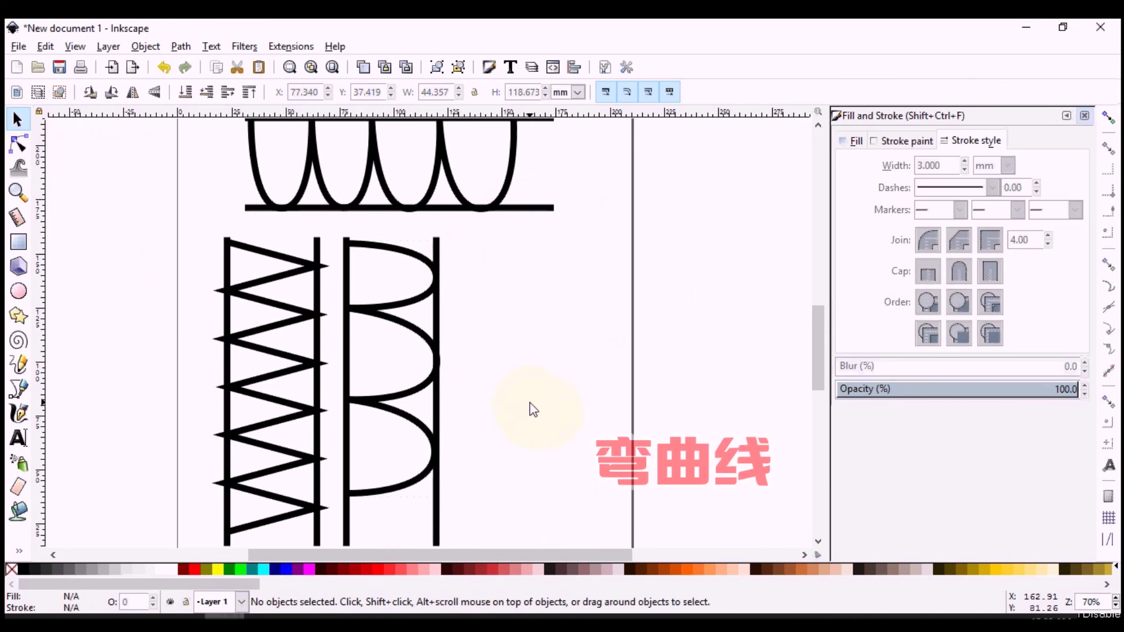
key(space)
drag(469, 351, 431, 351)
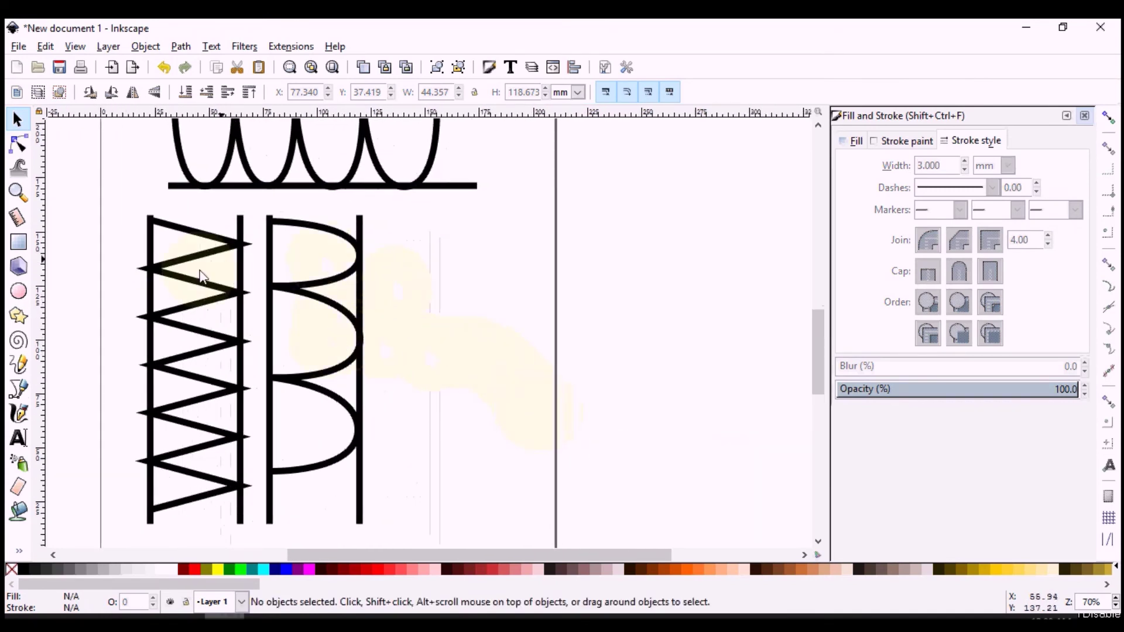
click(18, 389)
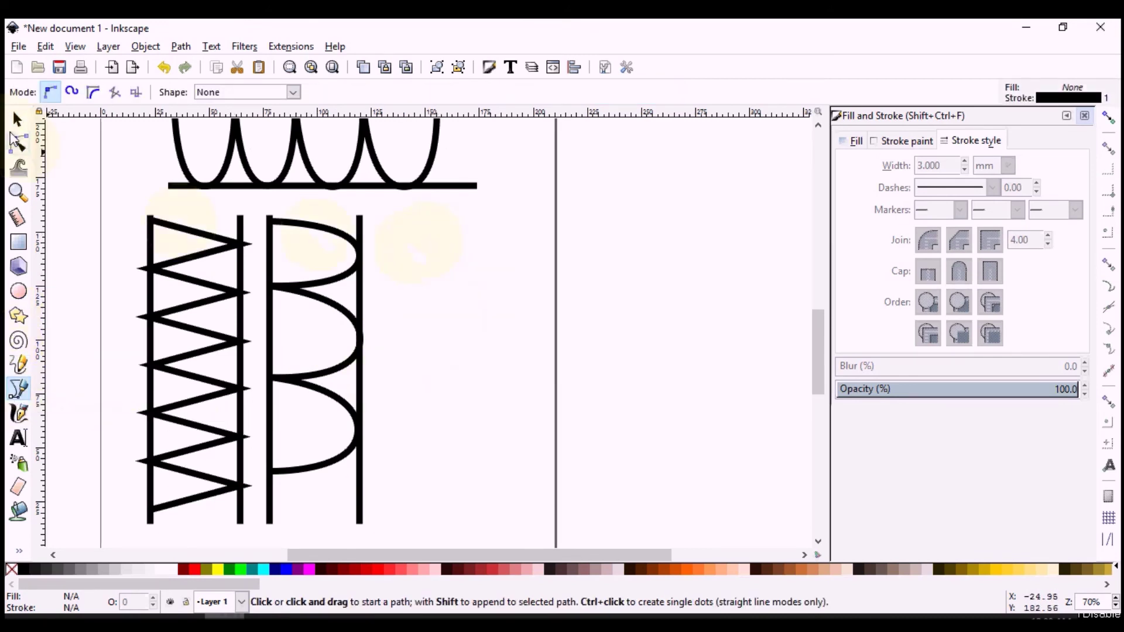
click(17, 119)
key(minus)
key(minus)
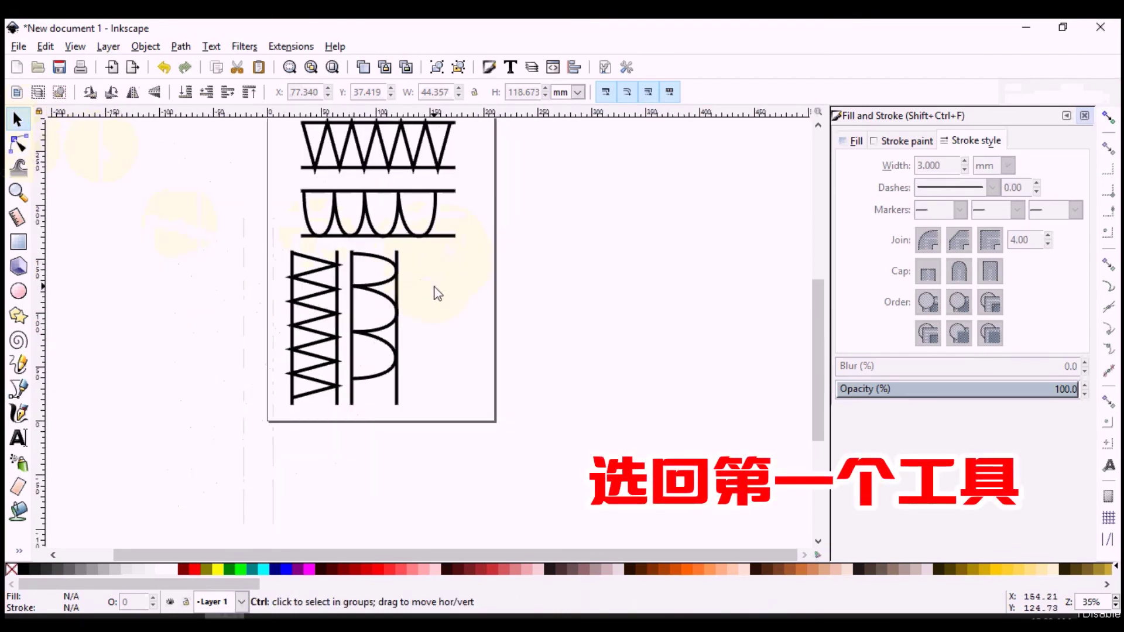
drag(507, 132, 228, 491)
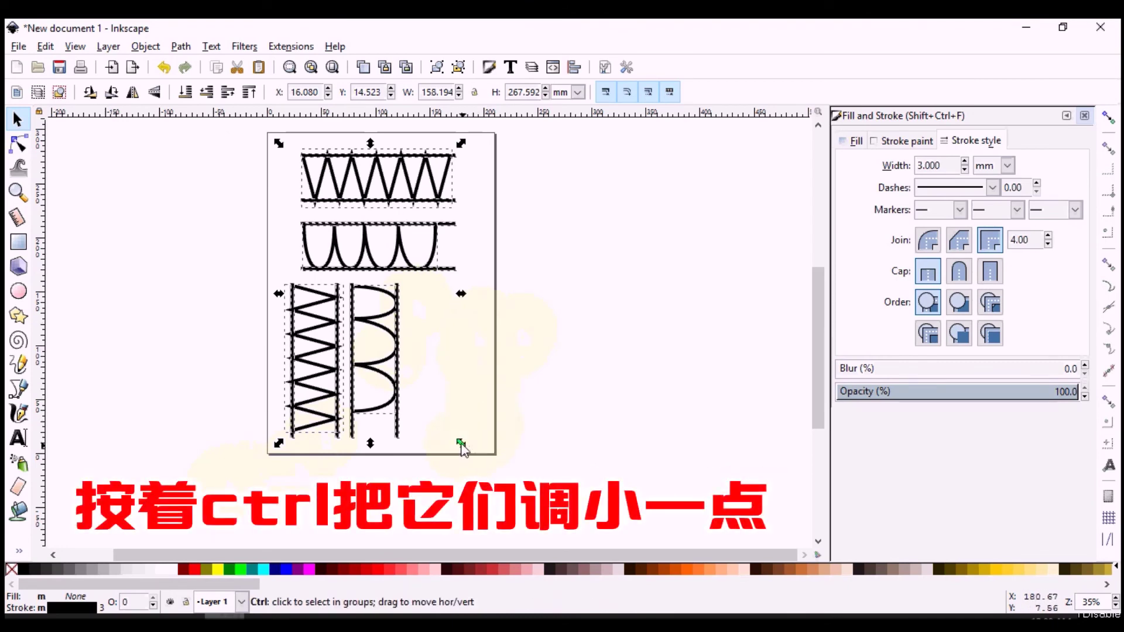
drag(460, 444, 444, 416)
click(419, 286)
Shift the six vertical bar-pair paths slightly left, then zoom in on them.
drag(397, 264, 280, 437)
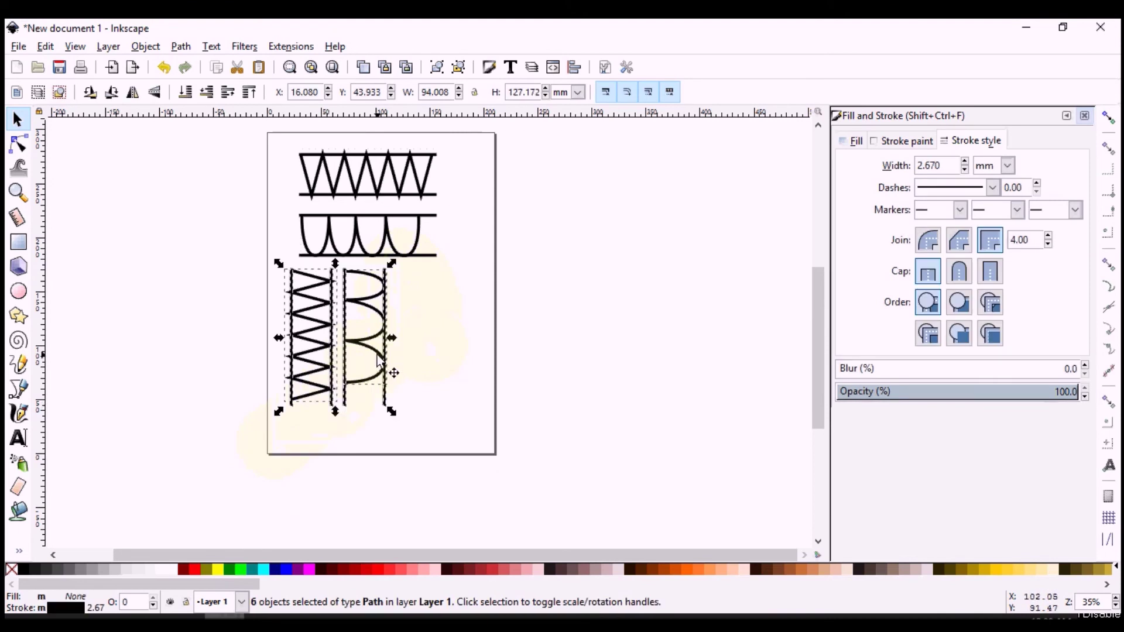
drag(379, 361, 374, 361)
click(440, 351)
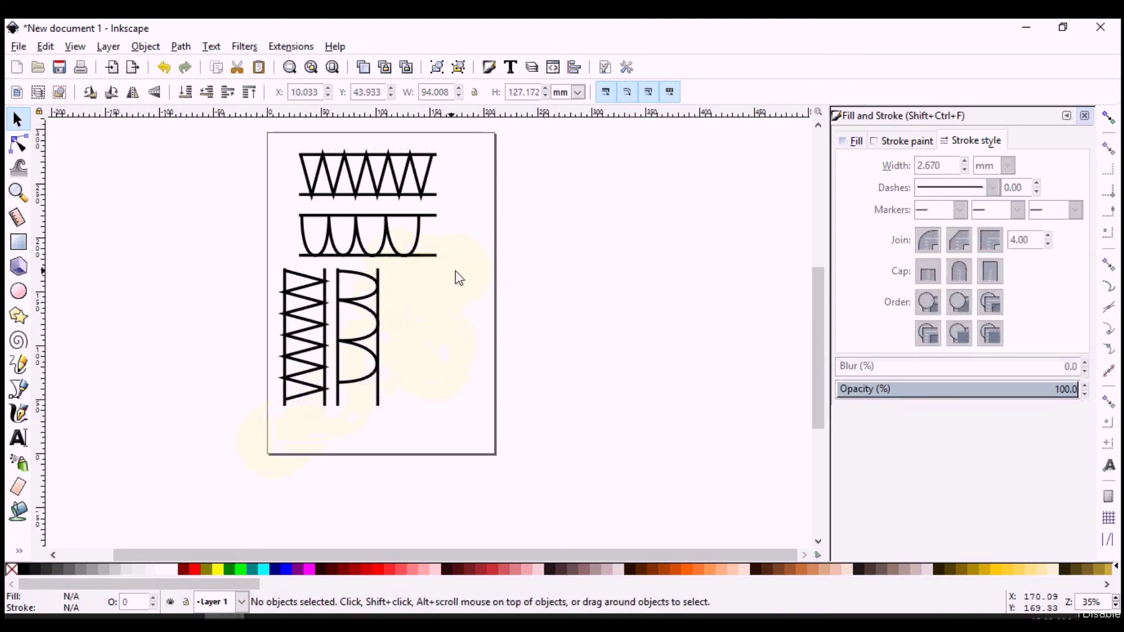
key(plus)
key(plus)
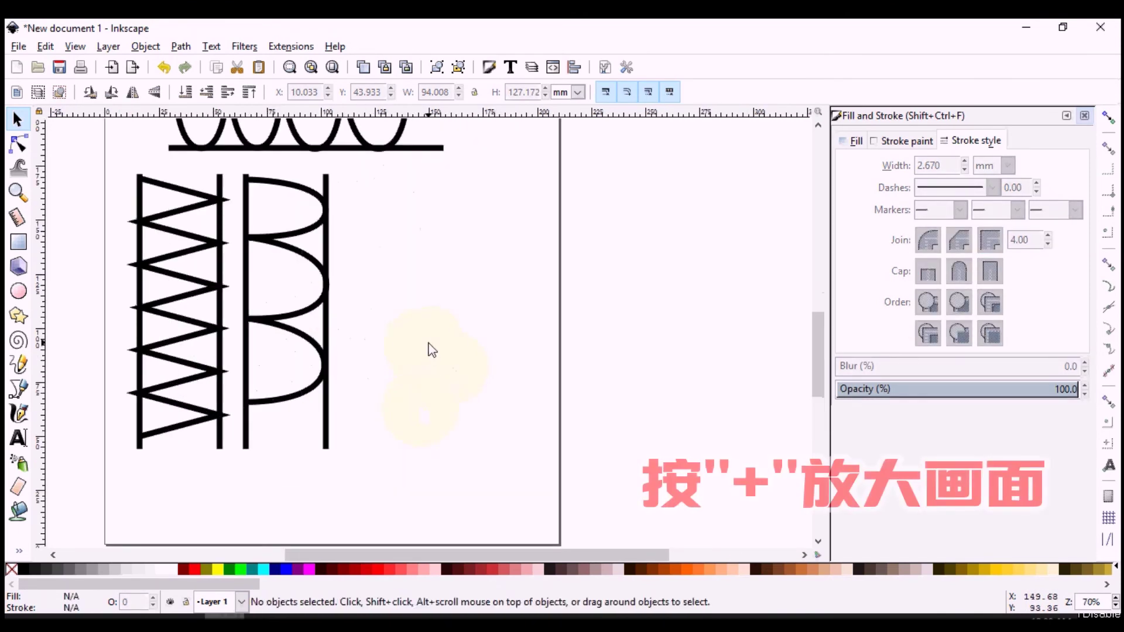
key(plus)
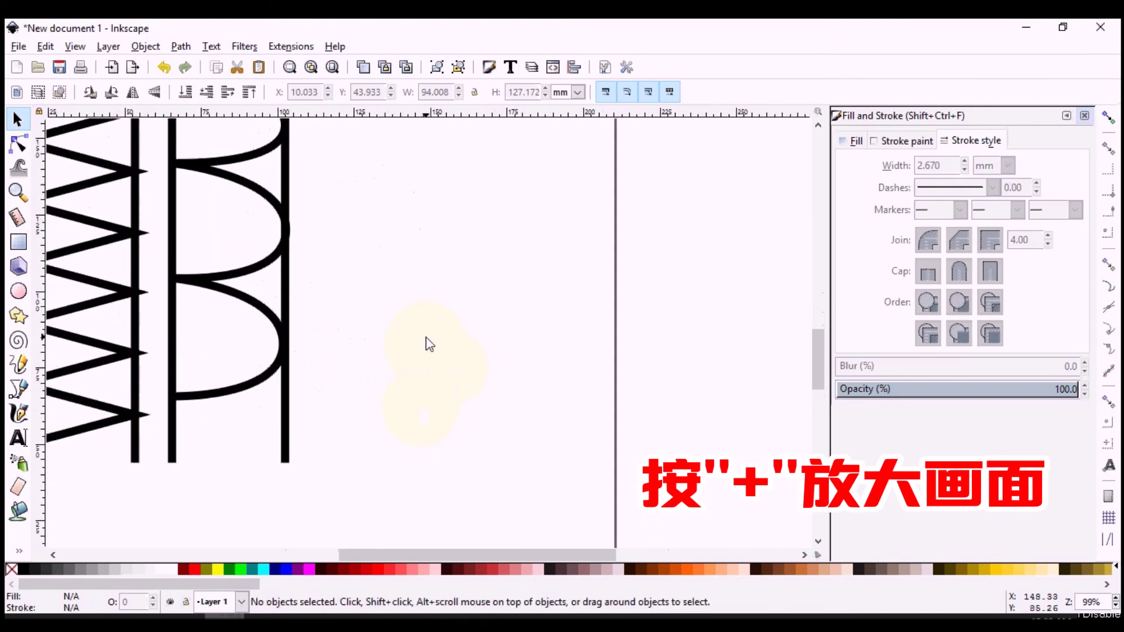
Start a Bezier wave near the top and shape its first right bend with a vertical handle.
scroll(429, 344, up, 3)
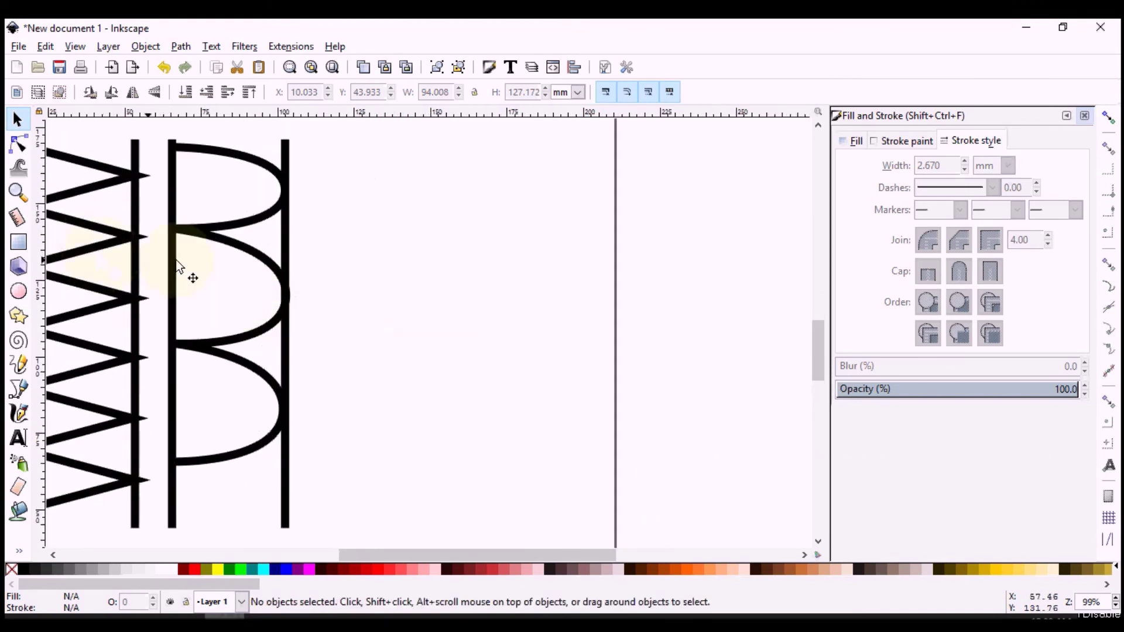
click(18, 388)
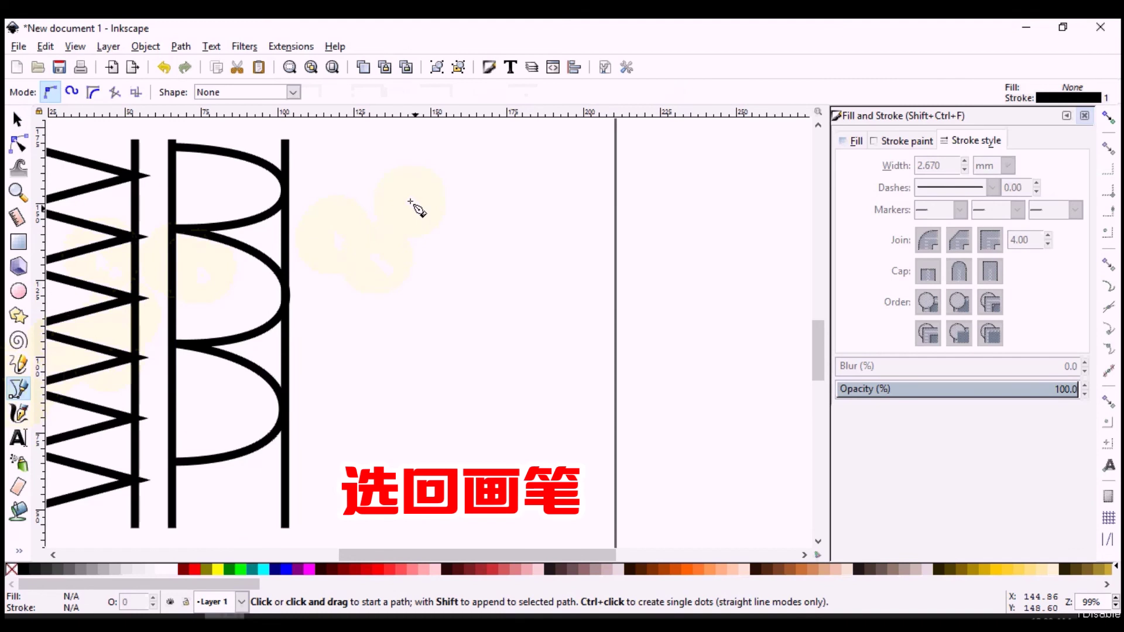
click(409, 139)
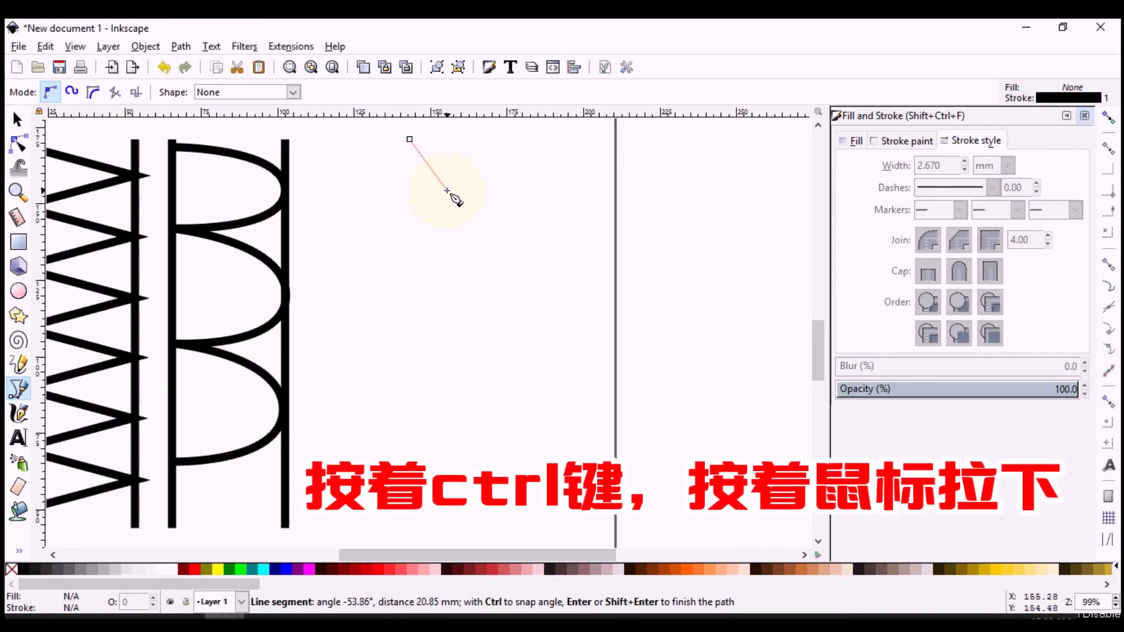
drag(446, 191, 446, 223)
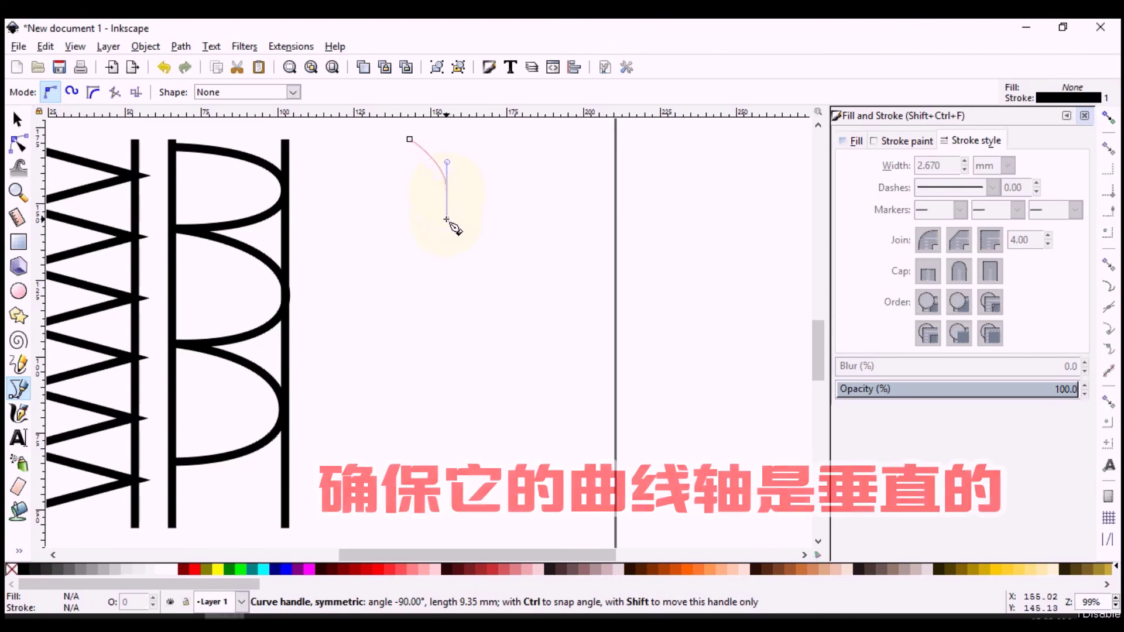
drag(446, 224, 446, 225)
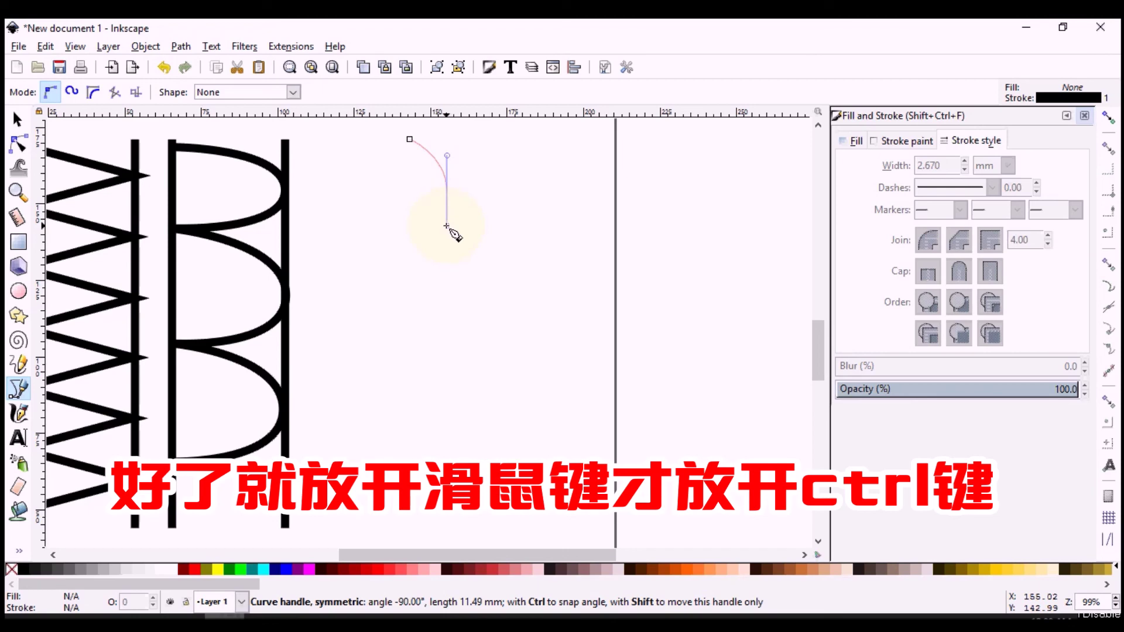
drag(446, 226, 446, 225)
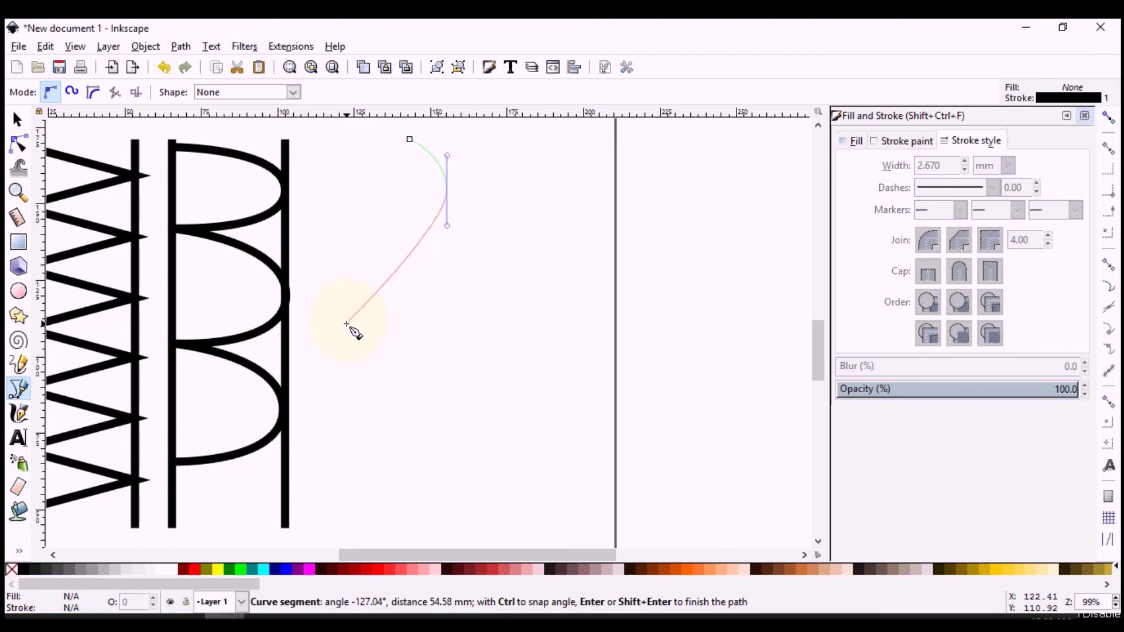
Add the left and lower-right bends, end the wave at the bottom, and finish the path.
drag(347, 324, 345, 378)
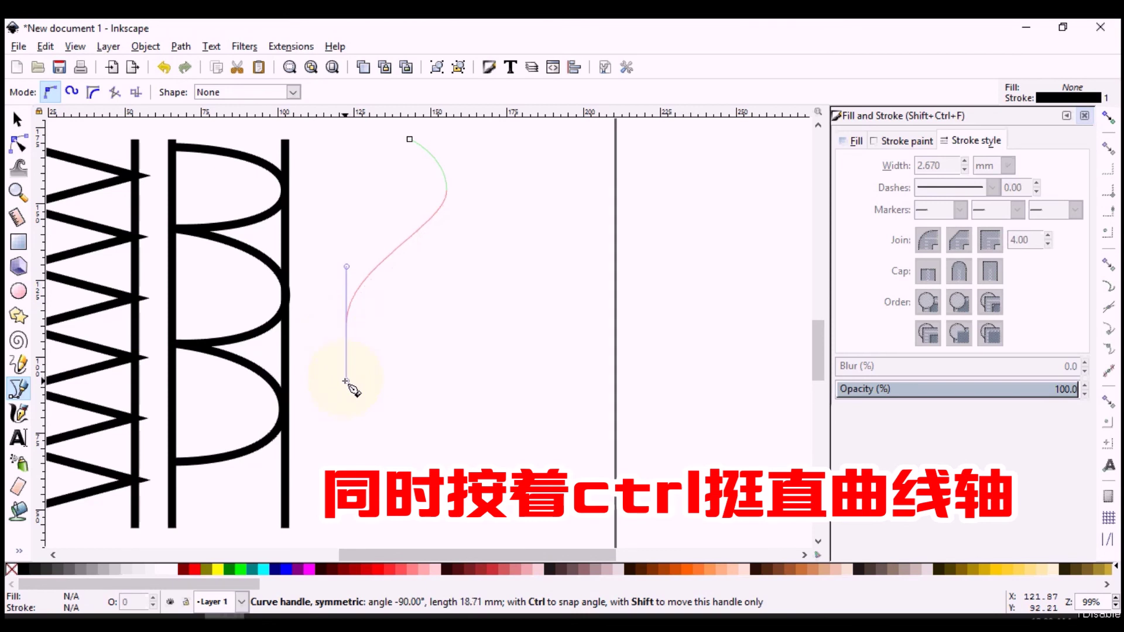
drag(346, 381, 346, 385)
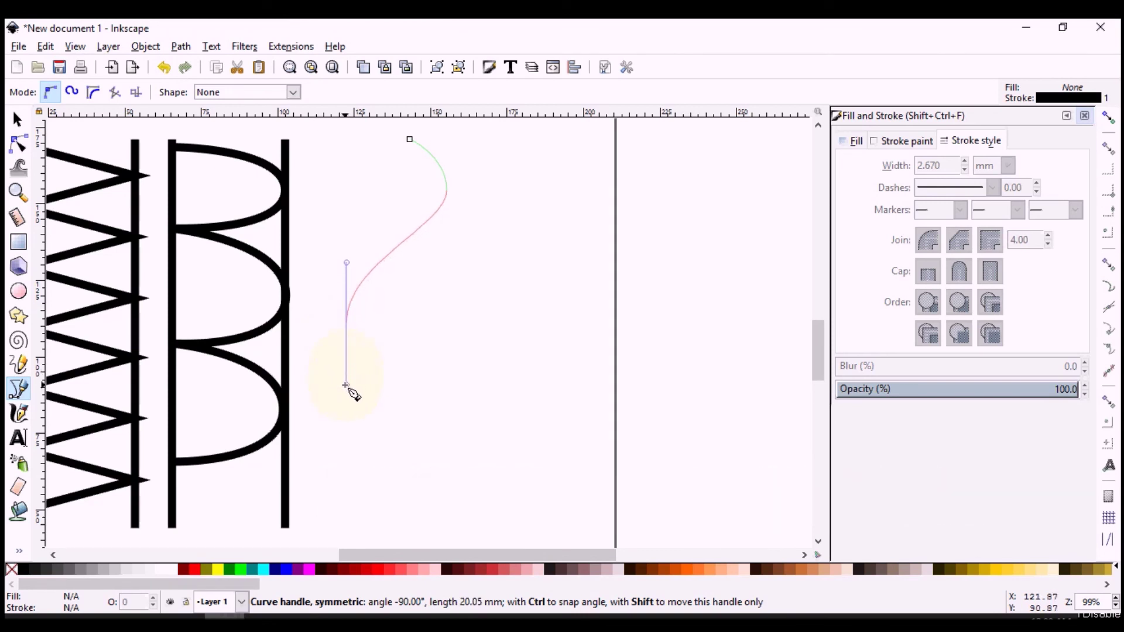
drag(345, 381, 345, 387)
drag(346, 386, 347, 385)
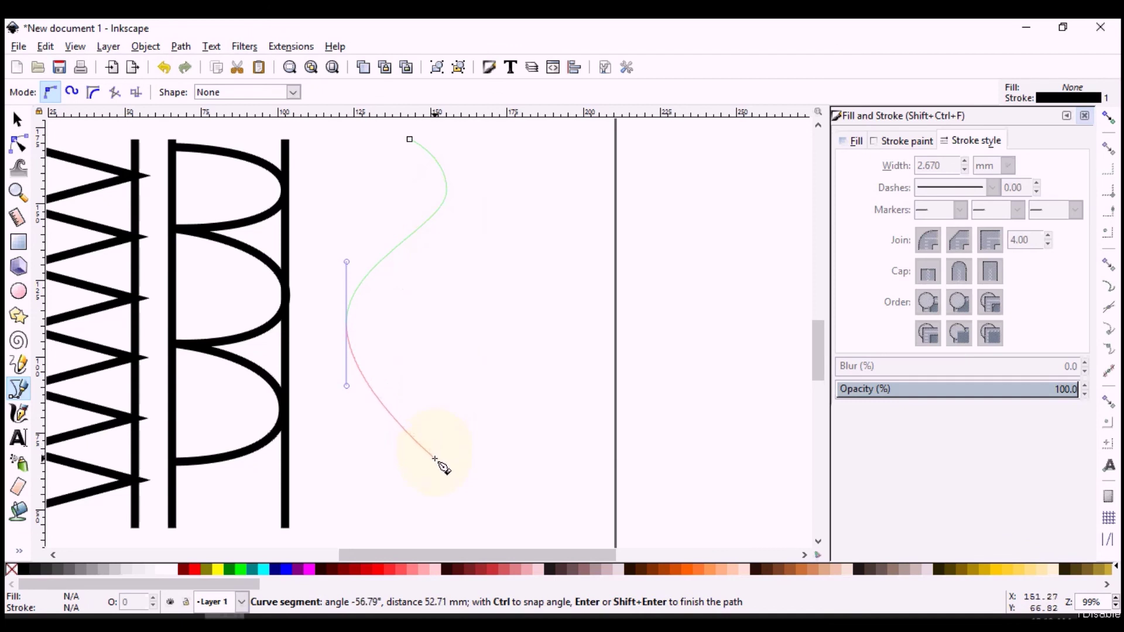
drag(434, 458, 434, 492)
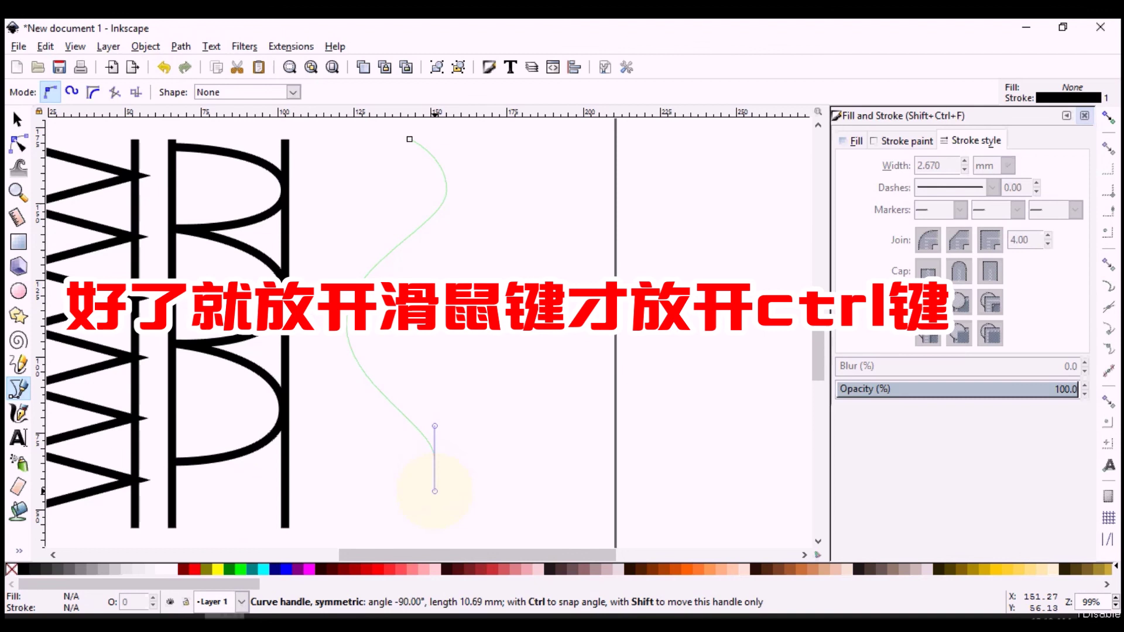
drag(434, 491, 433, 491)
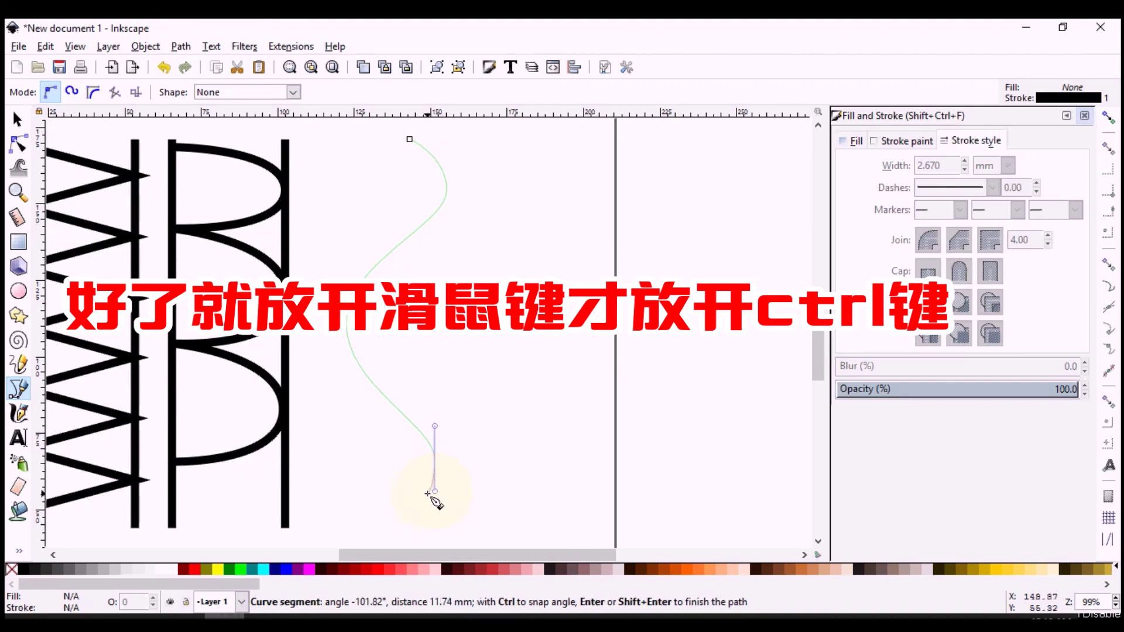
click(382, 515)
key(Return)
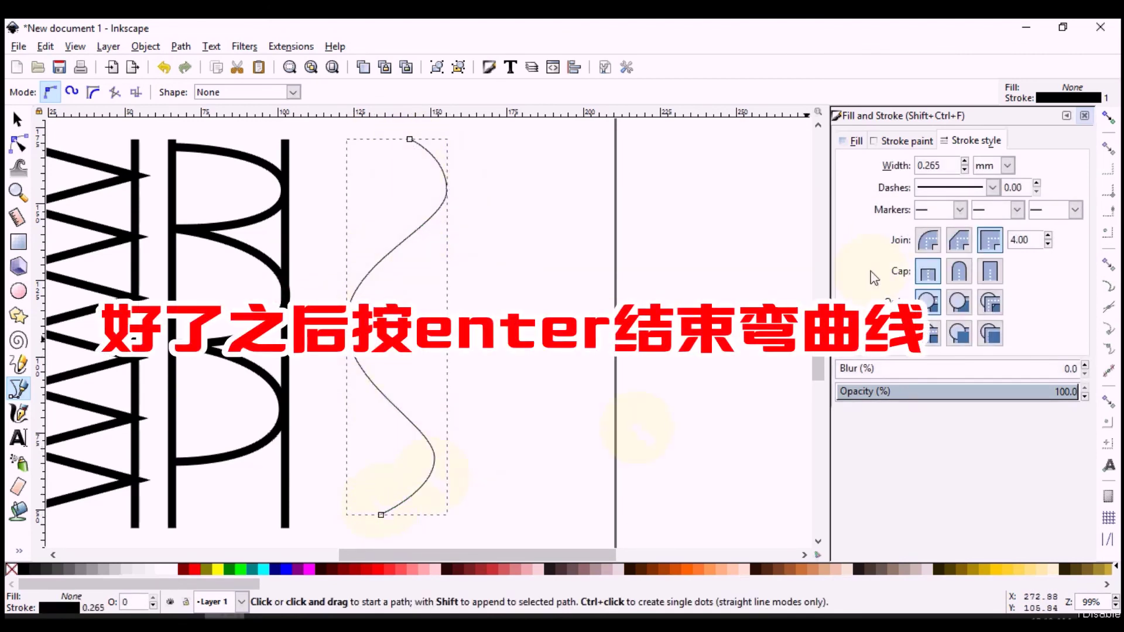
Apply a 3 mm stroke width to the S-wave curve.
double_click(955, 164)
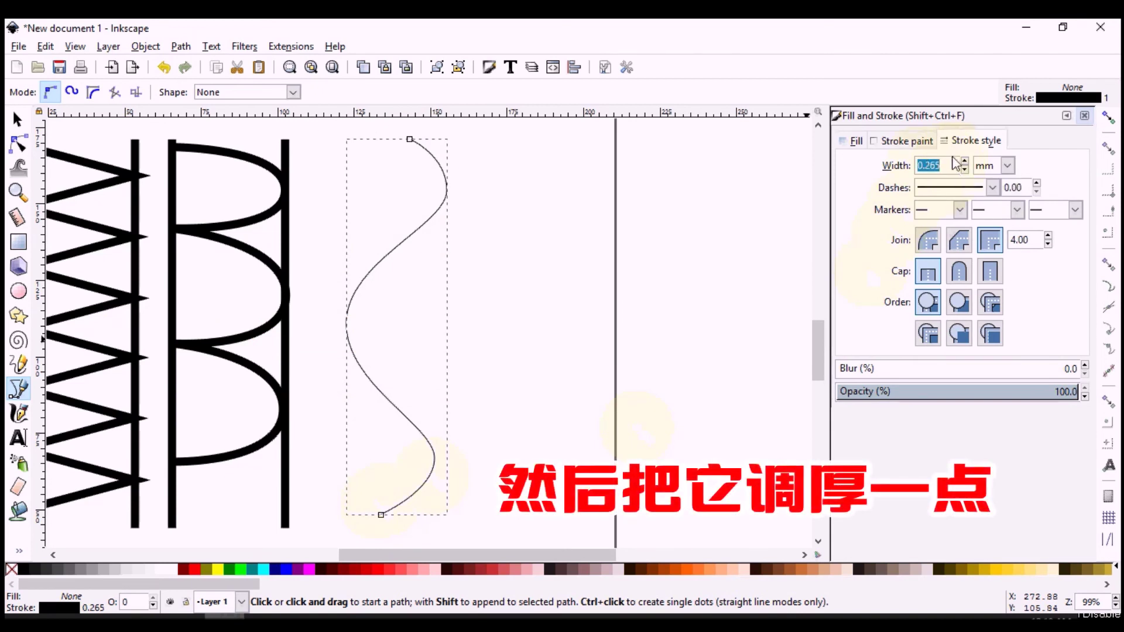
text(3)
key(Return)
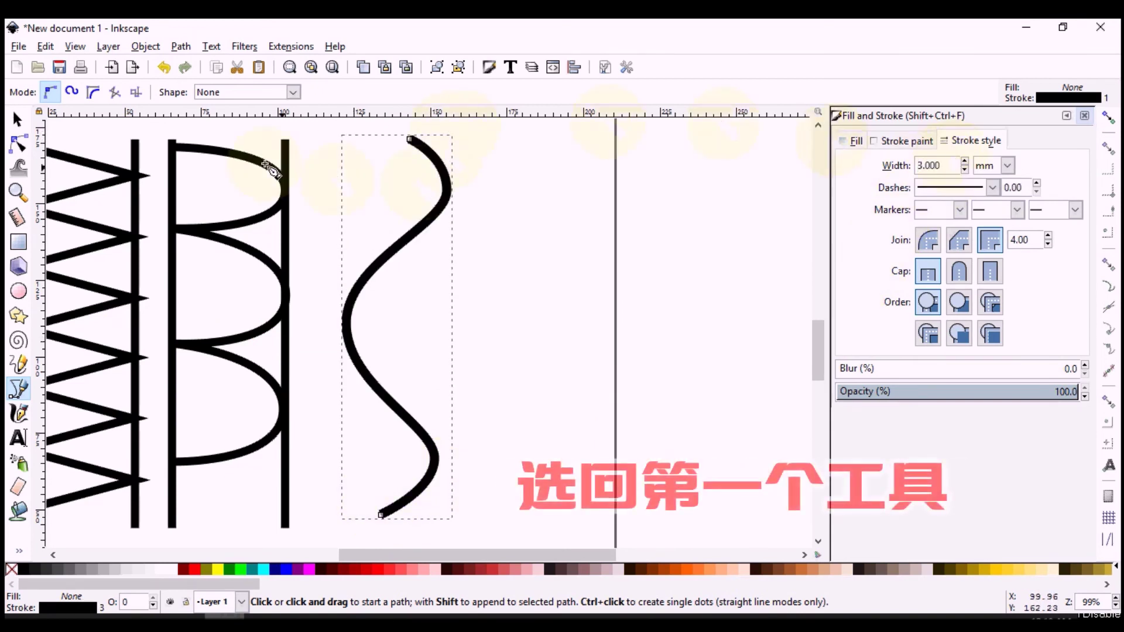
click(17, 120)
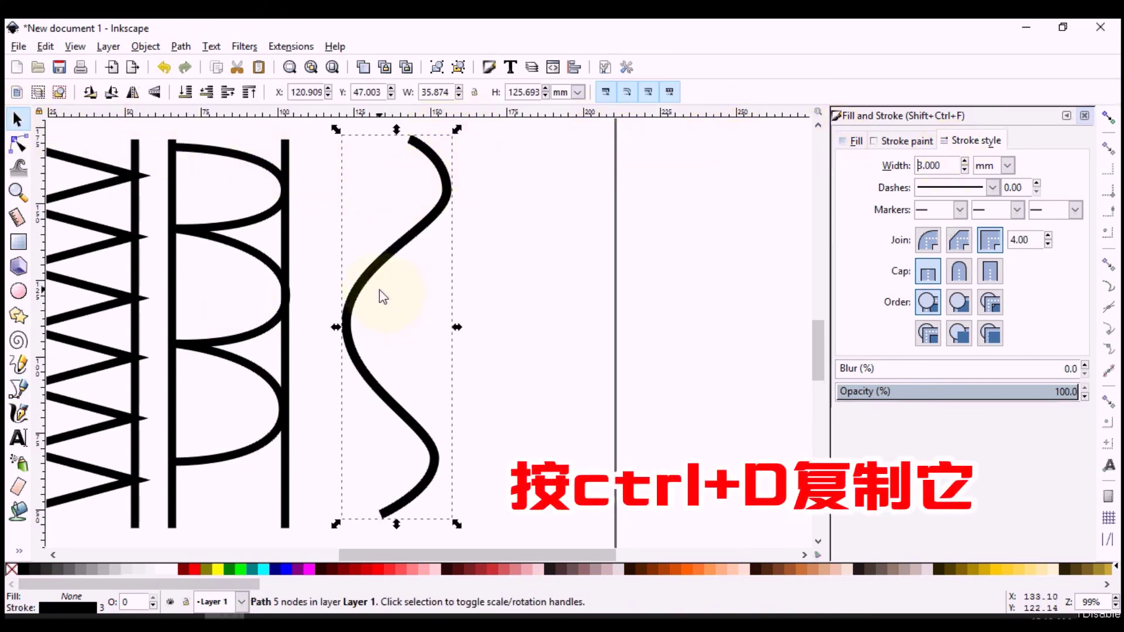
Duplicate the S-wave, move the copy right of the original, and flip it horizontally.
key(ctrl+d)
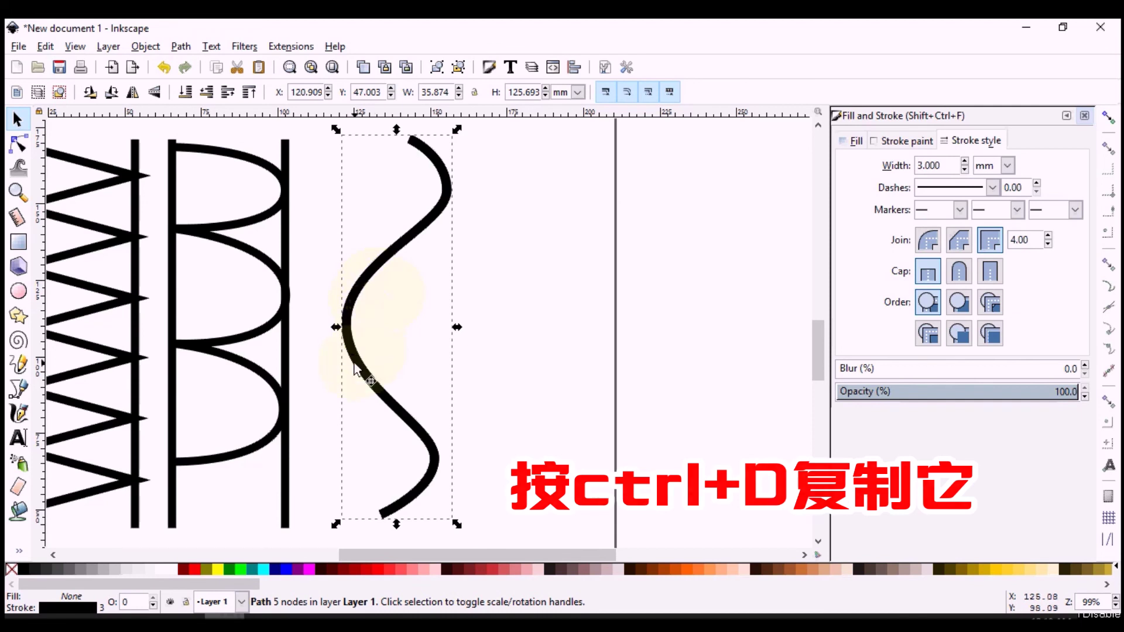
drag(354, 364, 397, 364)
drag(404, 362, 492, 359)
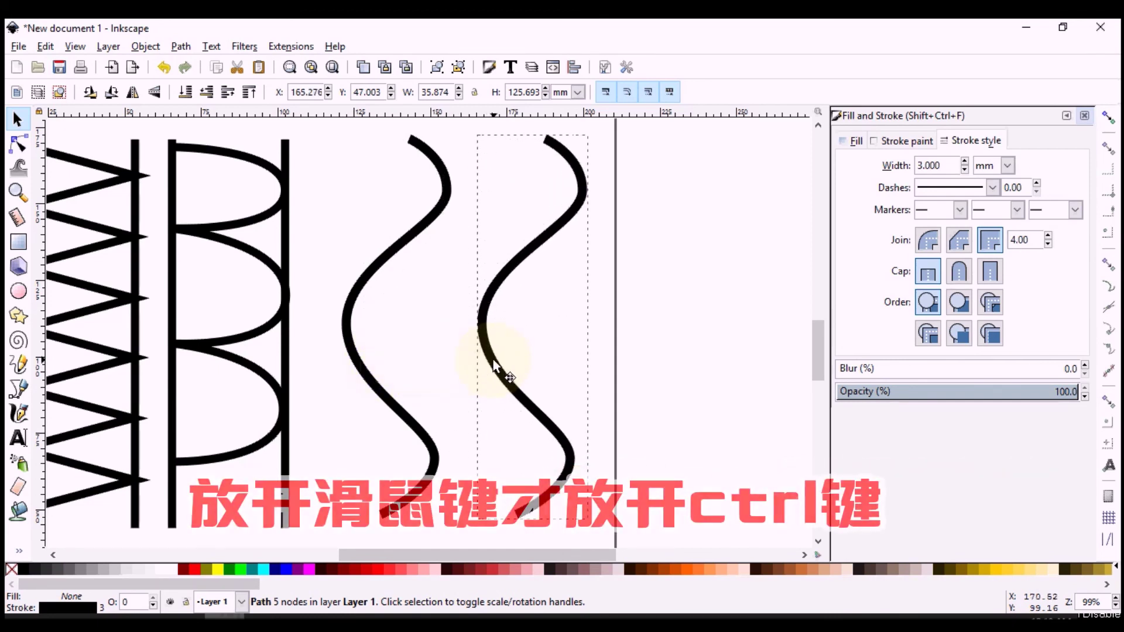
drag(492, 360, 492, 359)
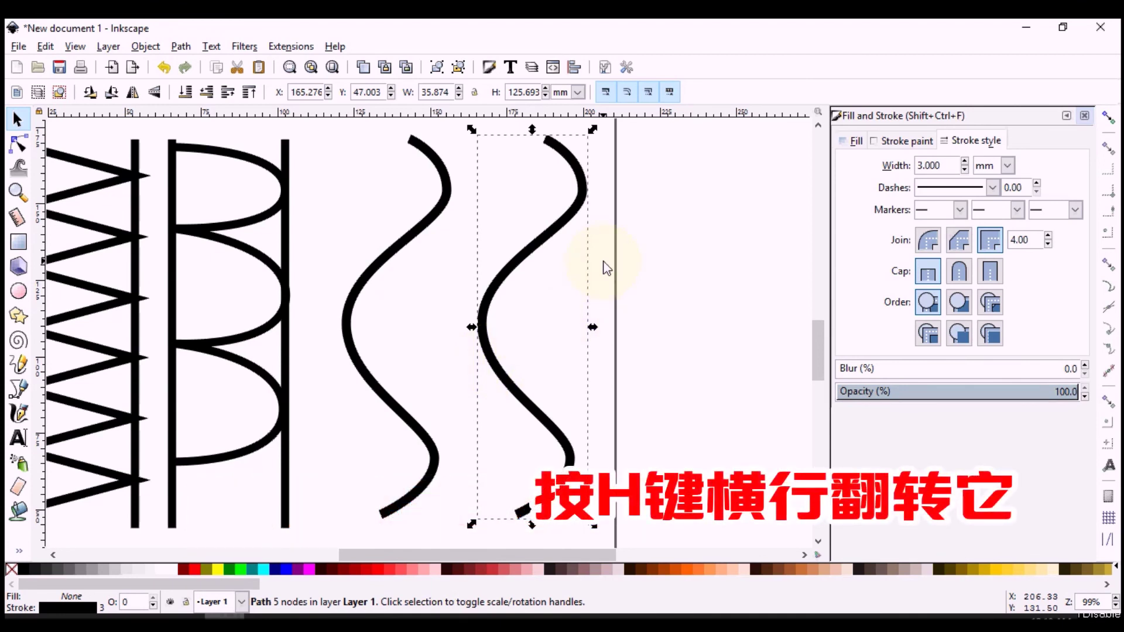
key(h)
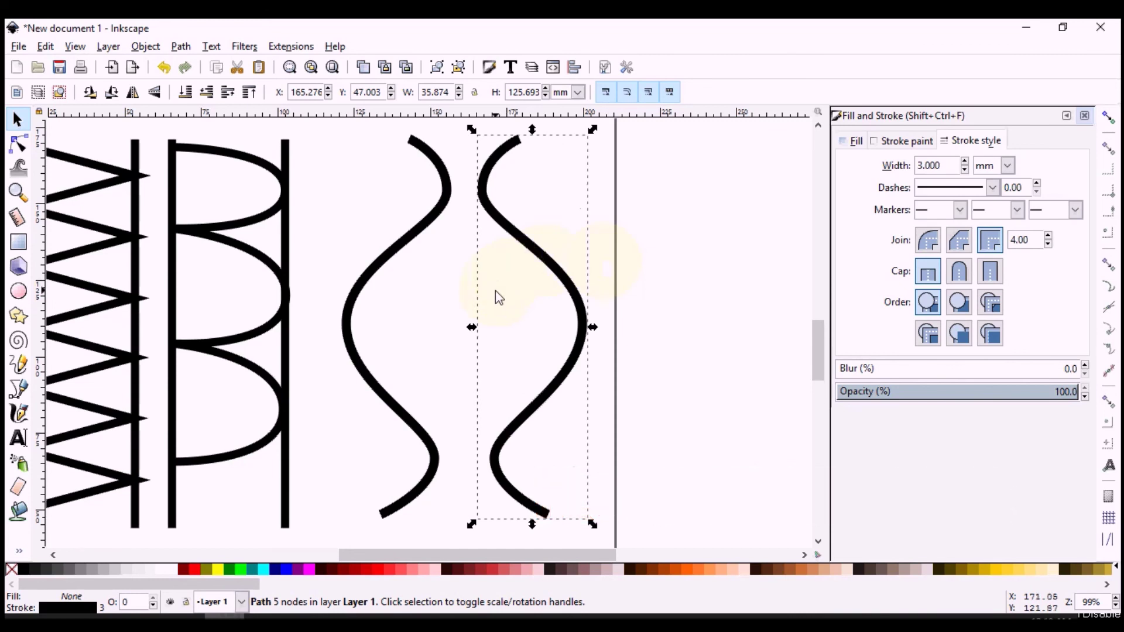
ctrl+scroll(423, 331, down, 2)
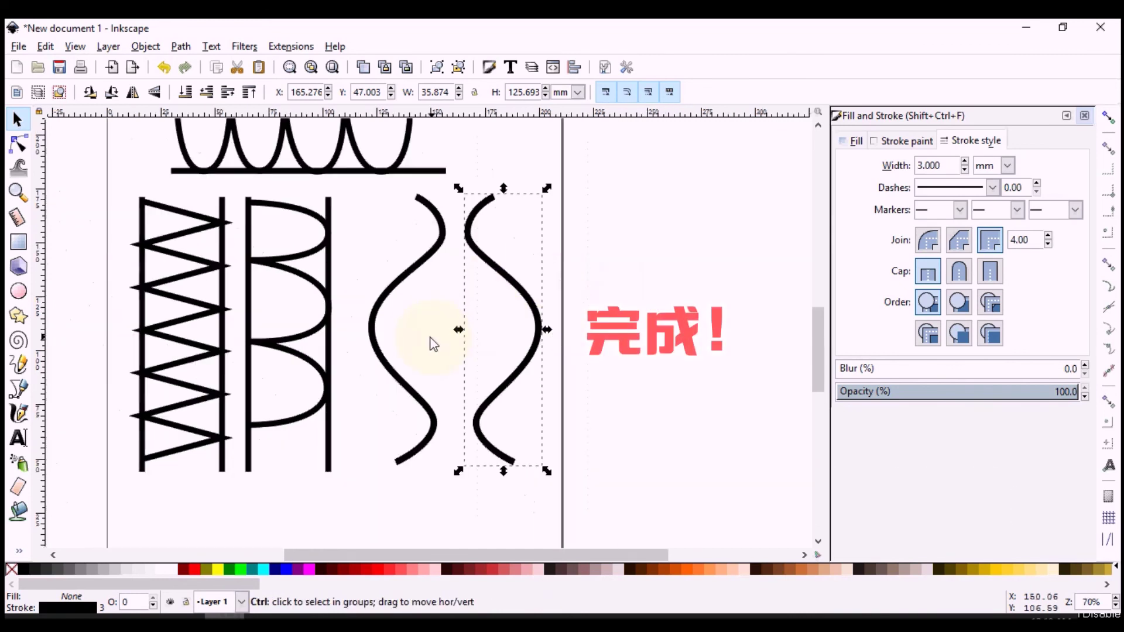
scroll(425, 319, up, 1)
scroll(425, 318, up, 1)
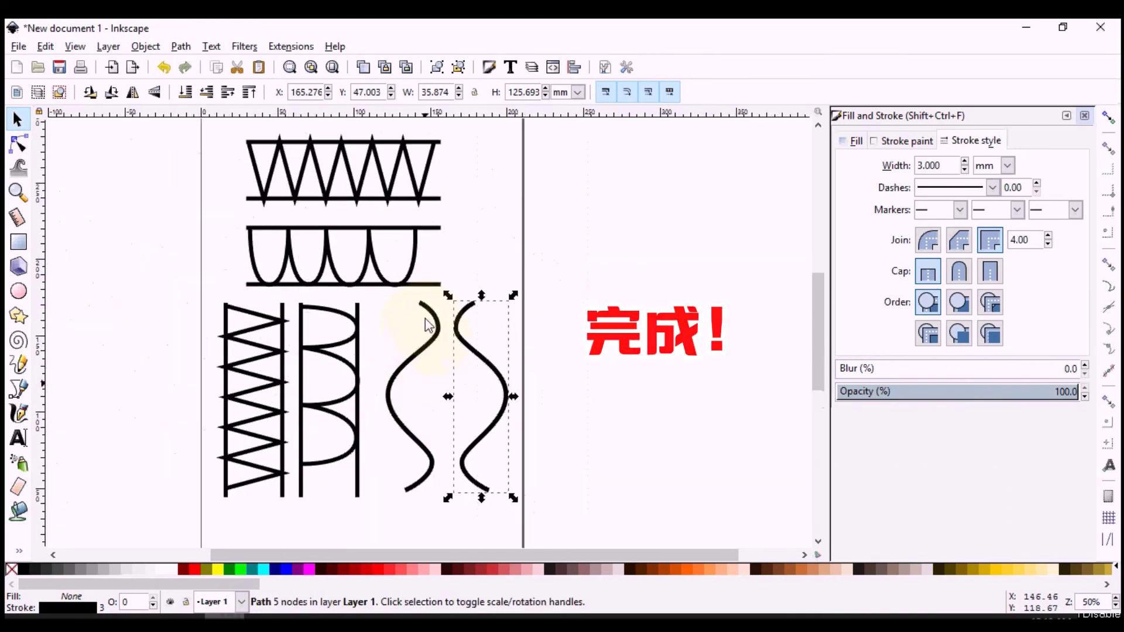